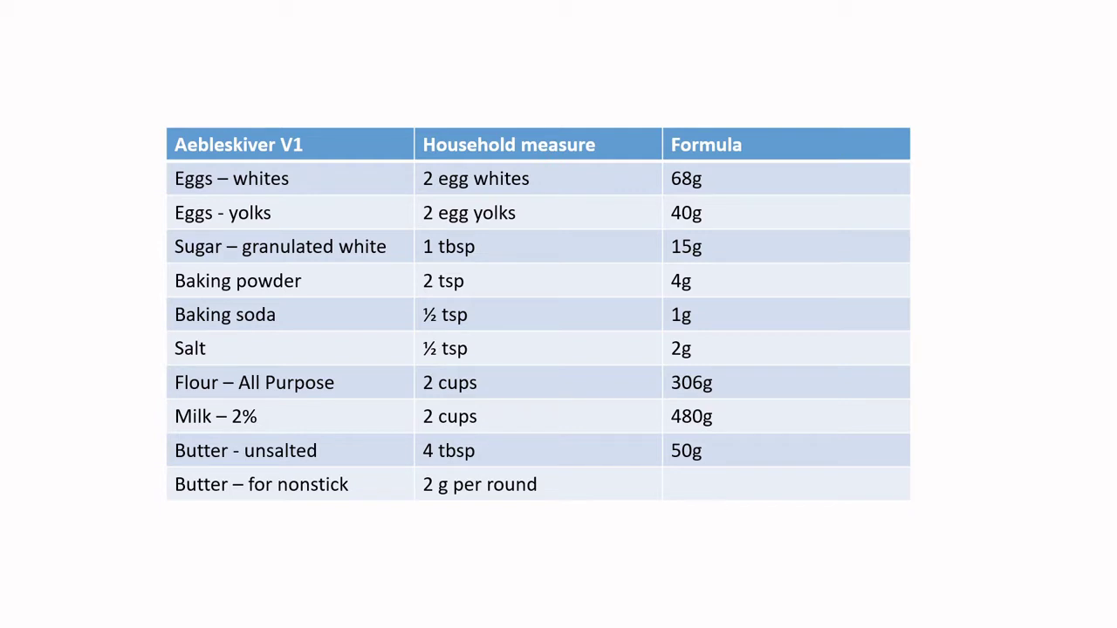
Step: End the slideshow and return to editing slide 12, the Aebleskiver V1 ingredient table
key("Escape")
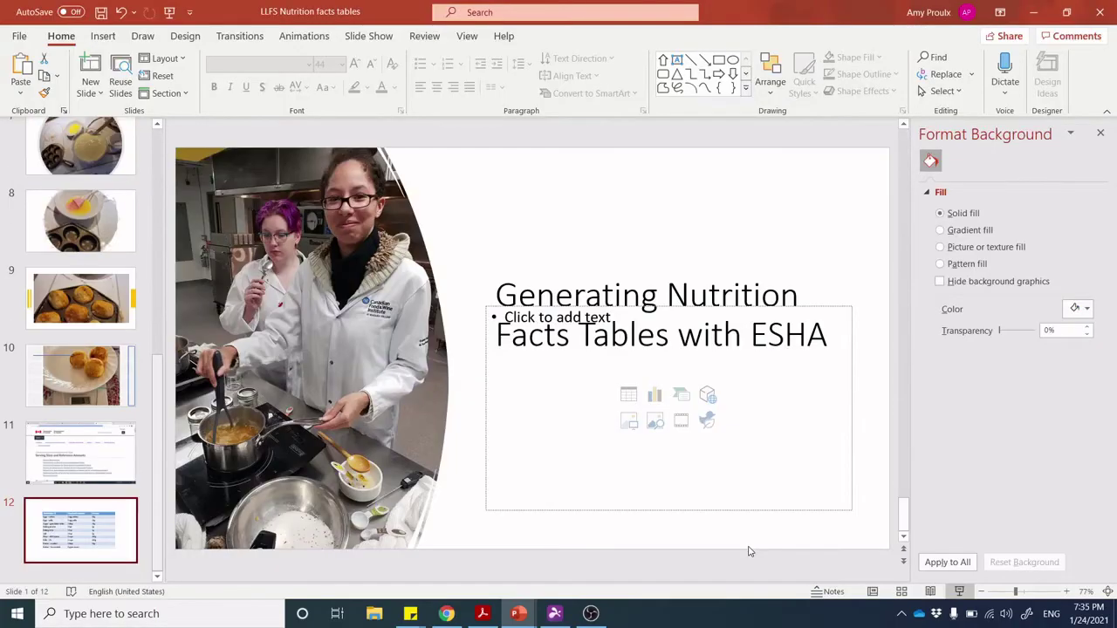
Step: Connect to NLRC19C1718 and sign in with the account username and password
left_click(556, 615)
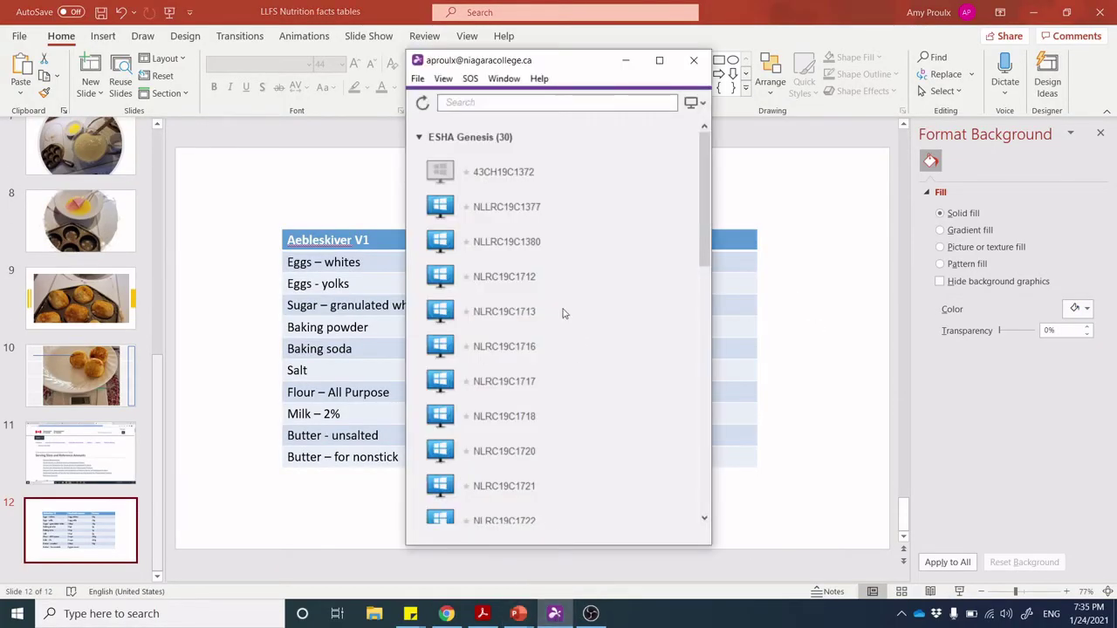
double_click(514, 424)
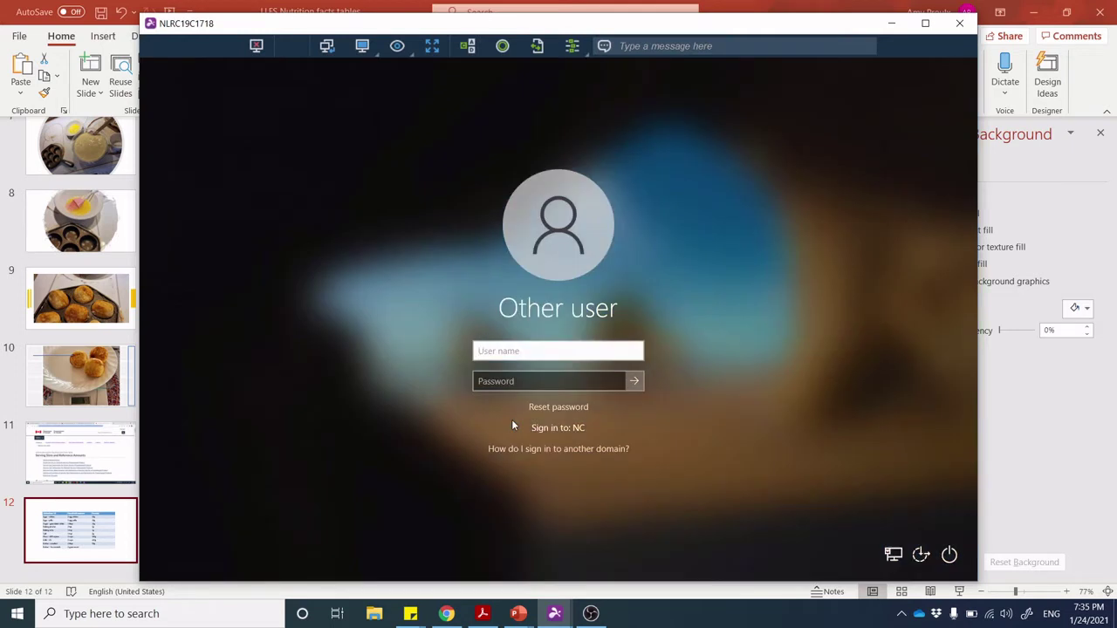
key("Tab")
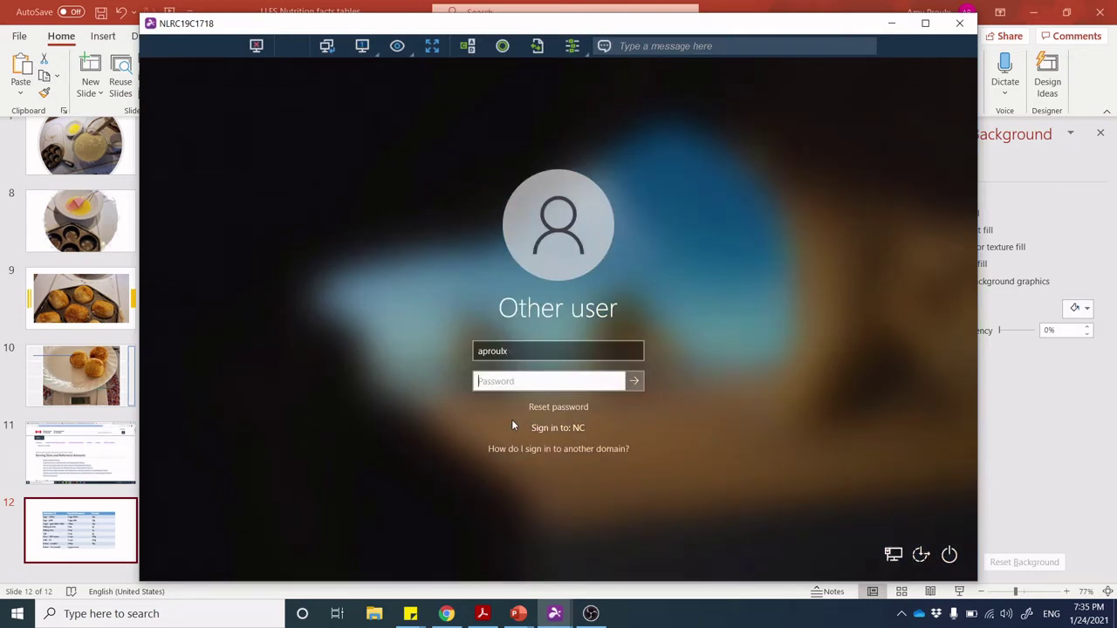
type("••••••••••••••••••")
key("Return")
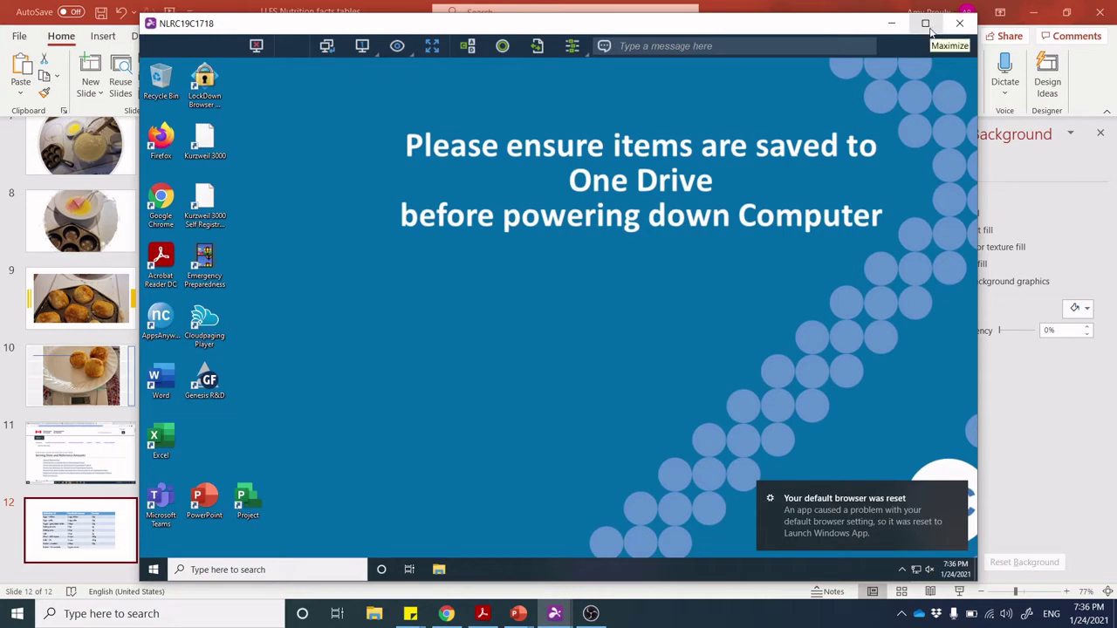
Step: Maximize the remote session window and the Genesis R&D window inside it
left_click(927, 24)
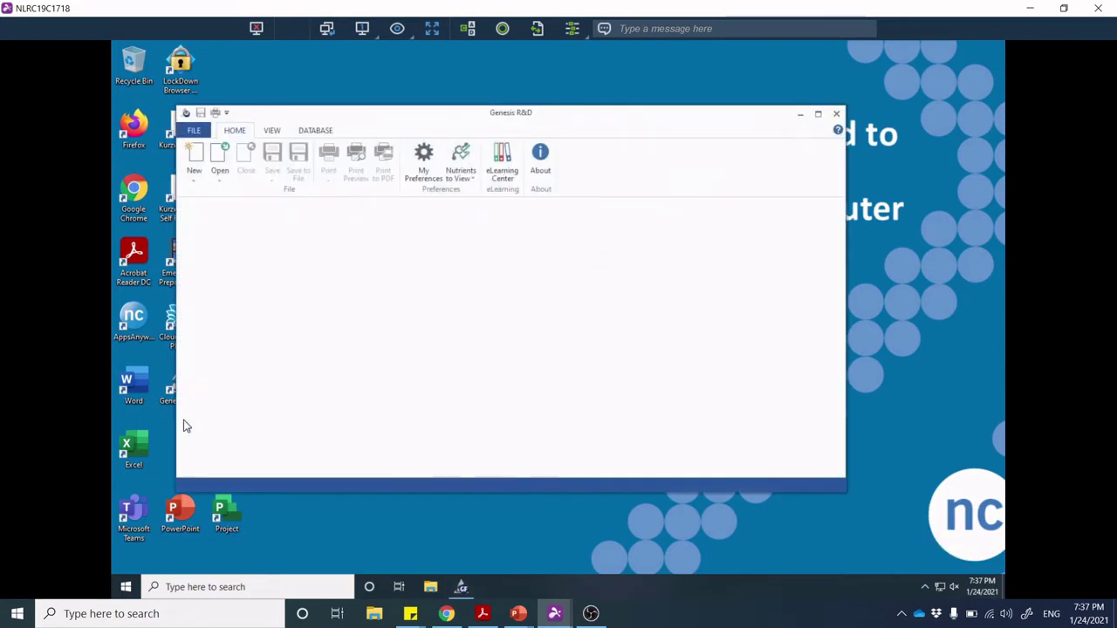
left_click(817, 113)
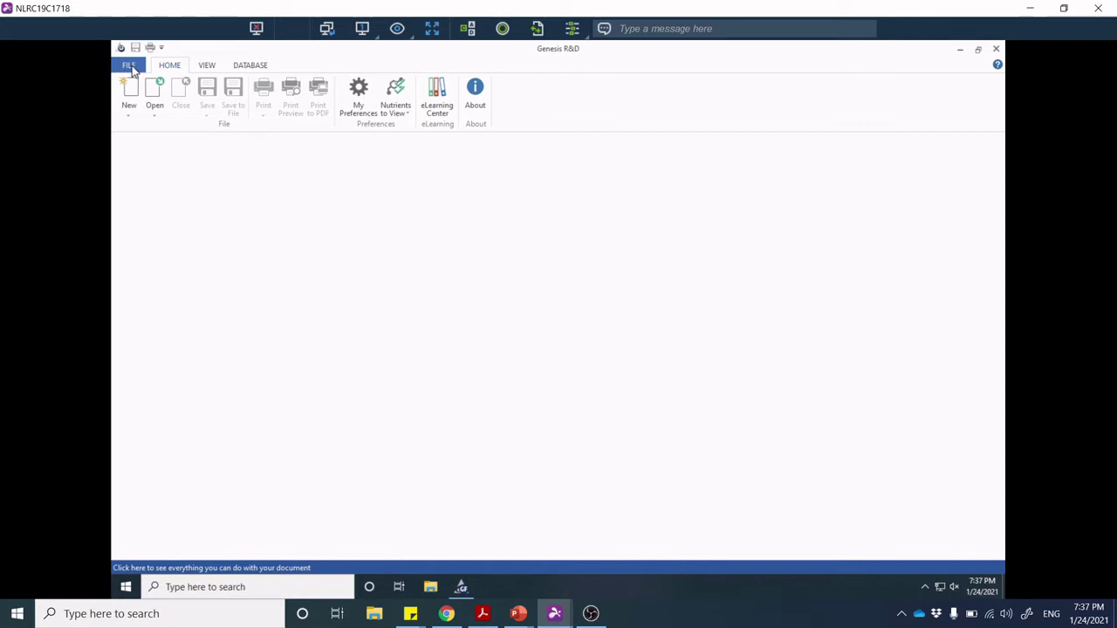
Step: Start a new recipe from File > New > Recipe and name it Aebleskiver
left_click(130, 67)
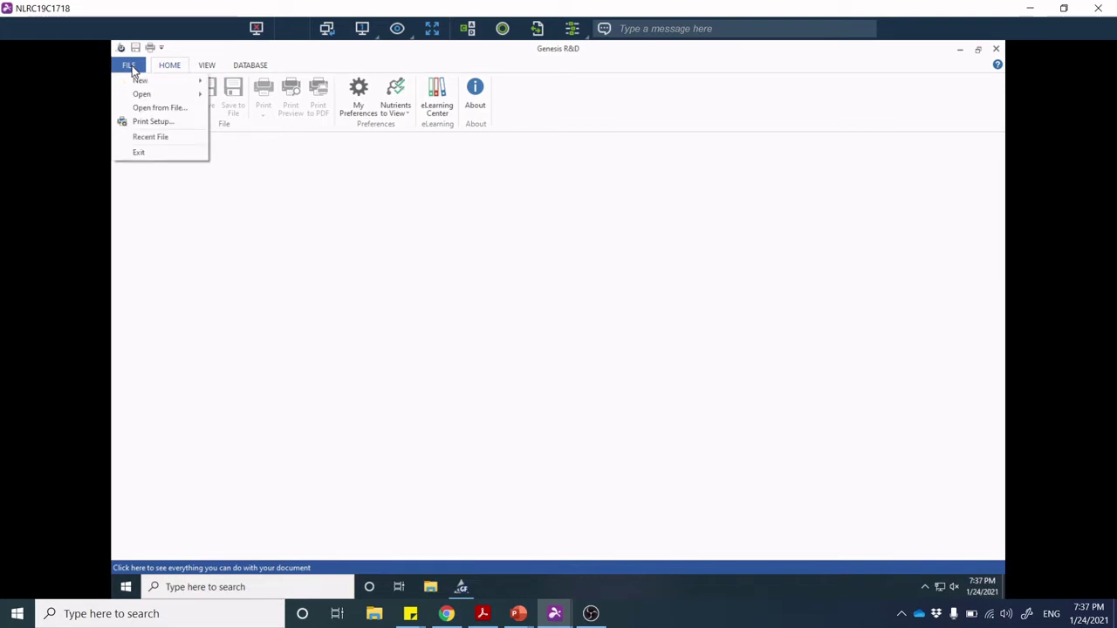
mouse_move(142, 82)
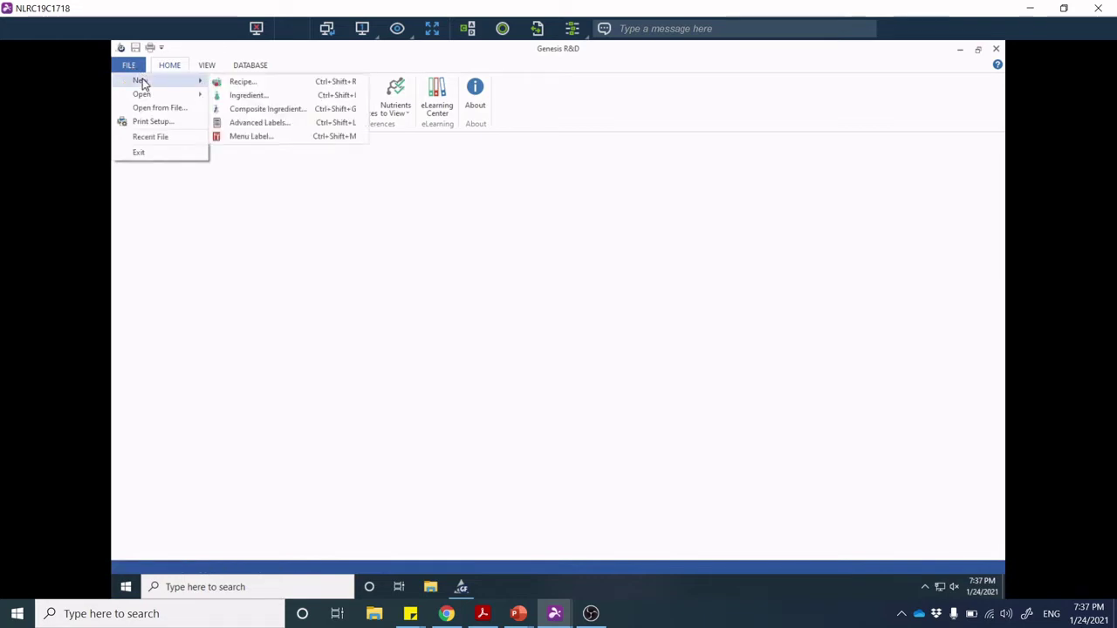
left_click(244, 82)
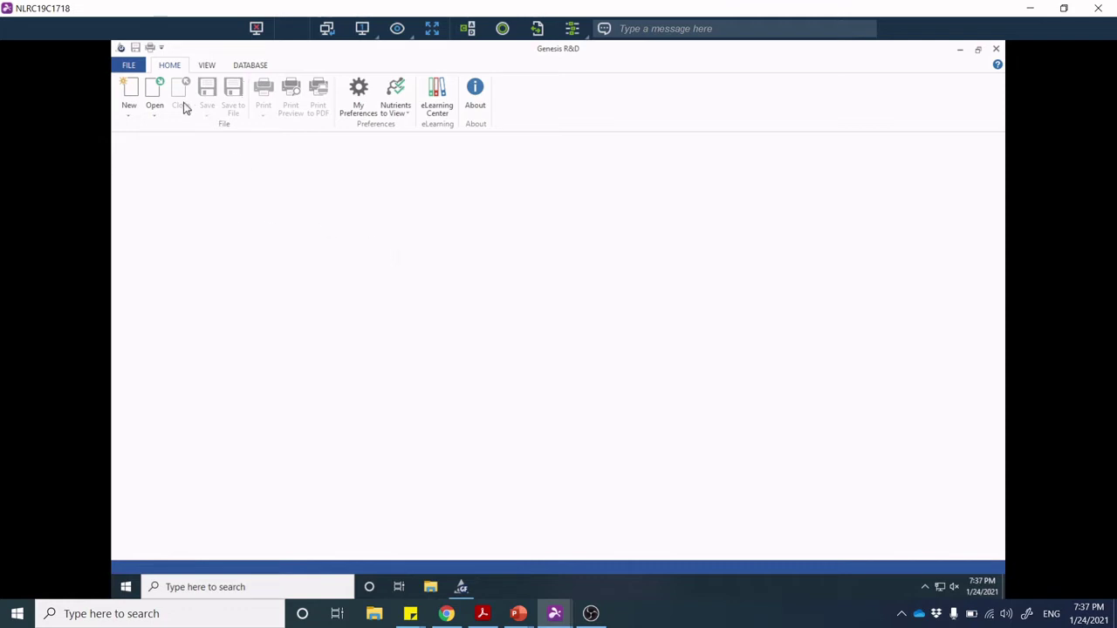
left_click(131, 97)
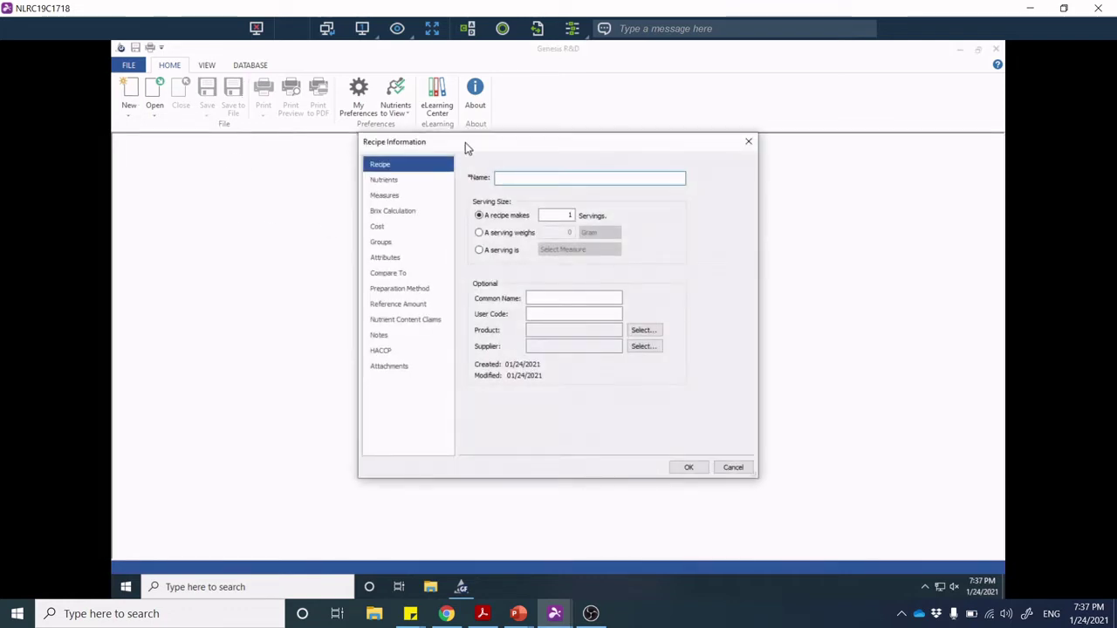
type("Aeble")
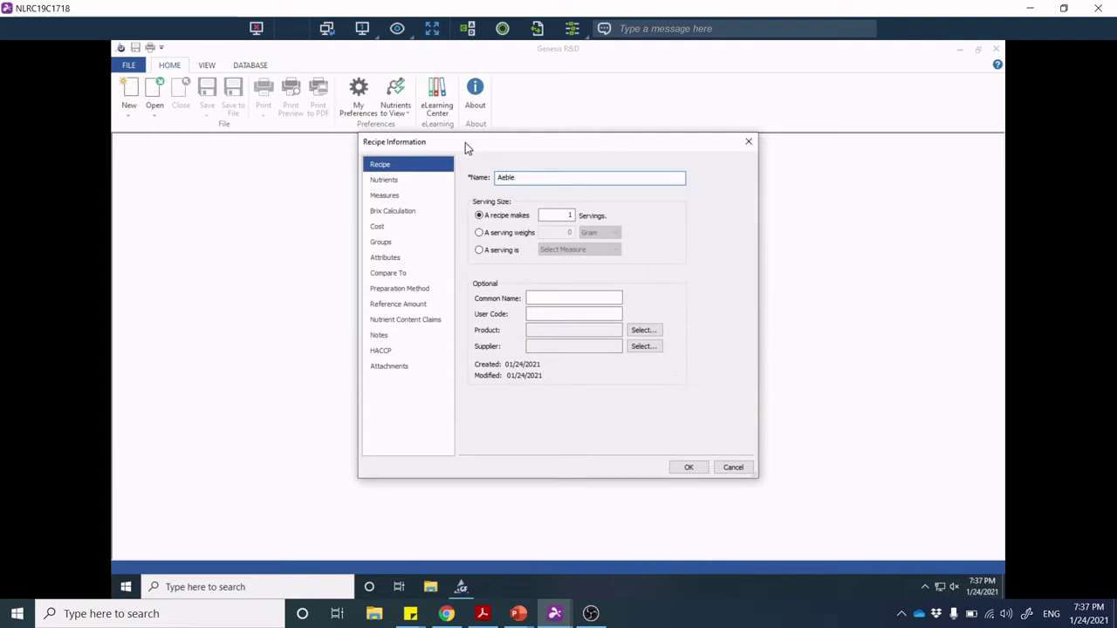
key("BackSpace")
key("BackSpace")
key("BackSpace")
type("bleskiver")
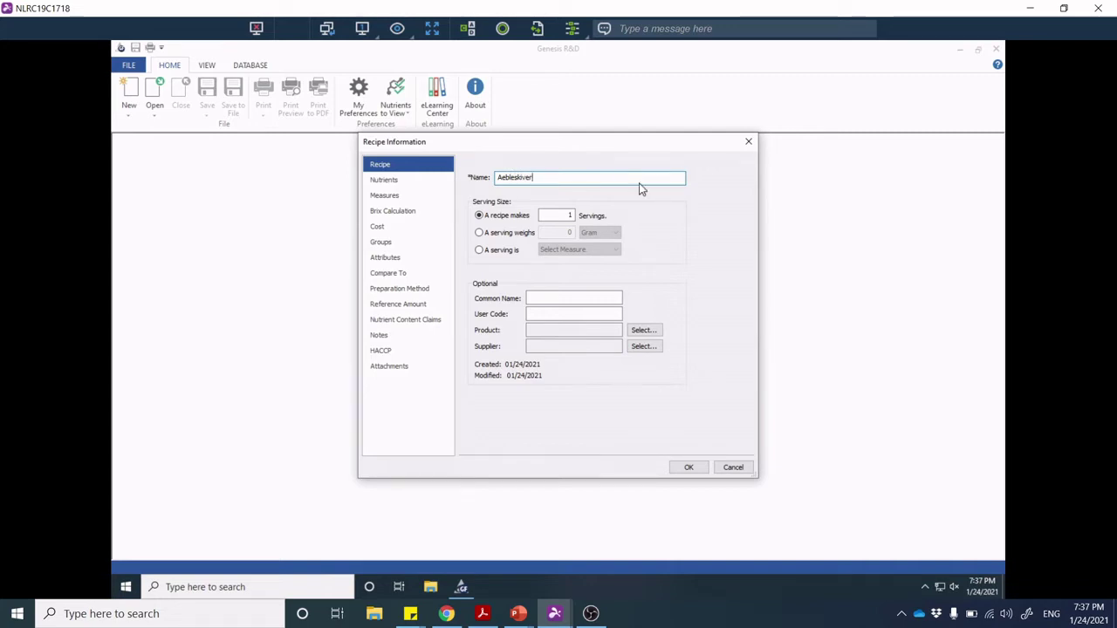
Step: Define the serving by weight as 84 grams and confirm the recipe
left_click(479, 233)
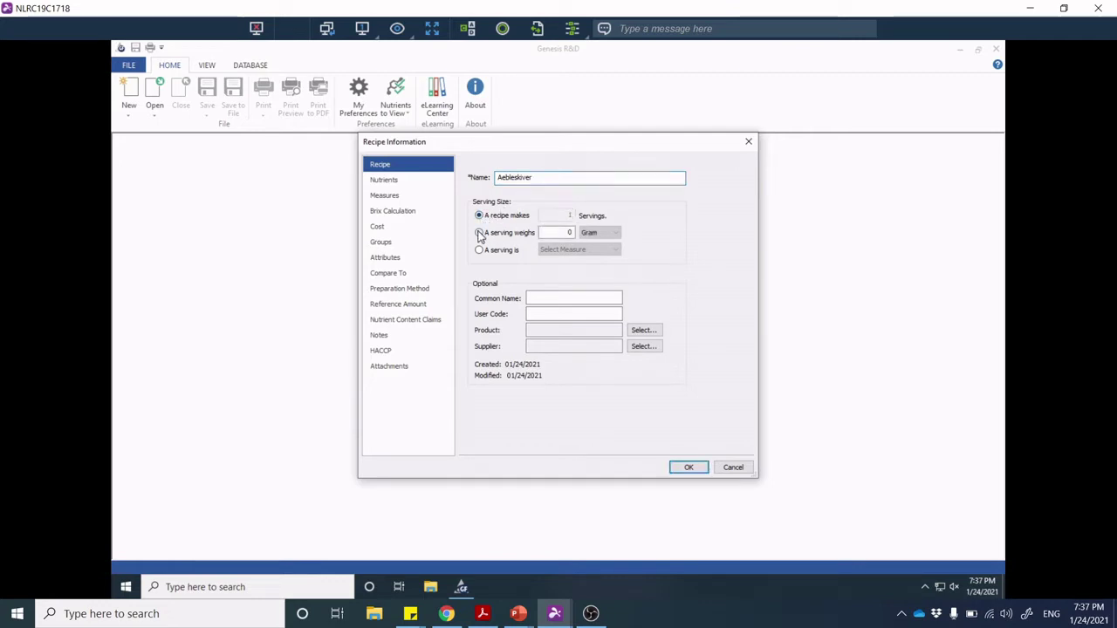
left_click(563, 241)
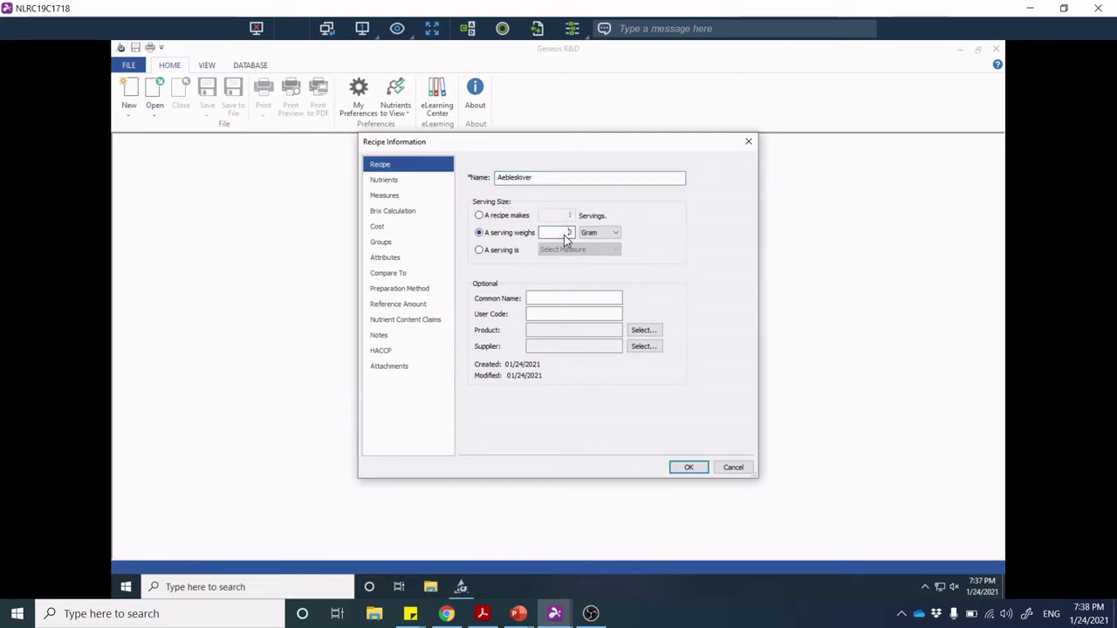
key("BackSpace")
type("84")
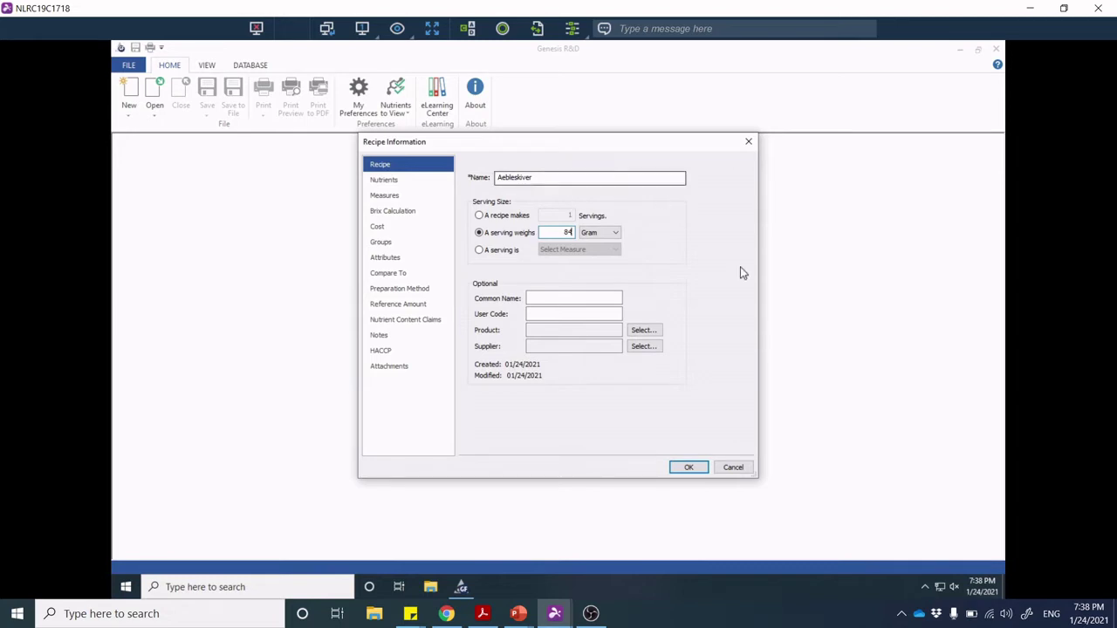
left_click(689, 468)
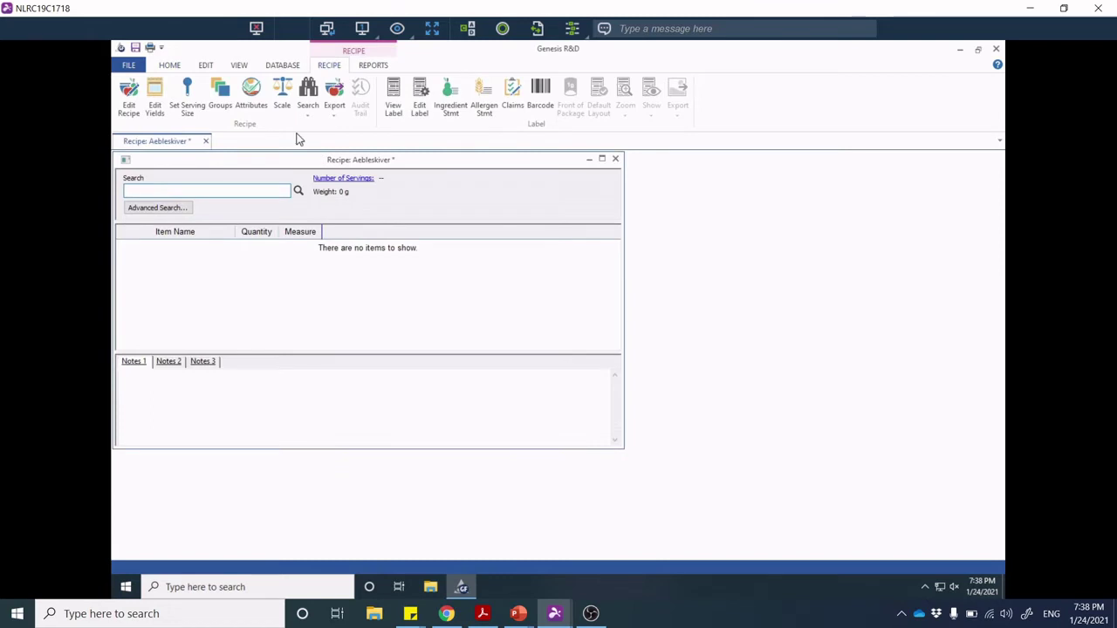
Step: Search the ingredient database for 'eggs'
type("eggs")
key("Return")
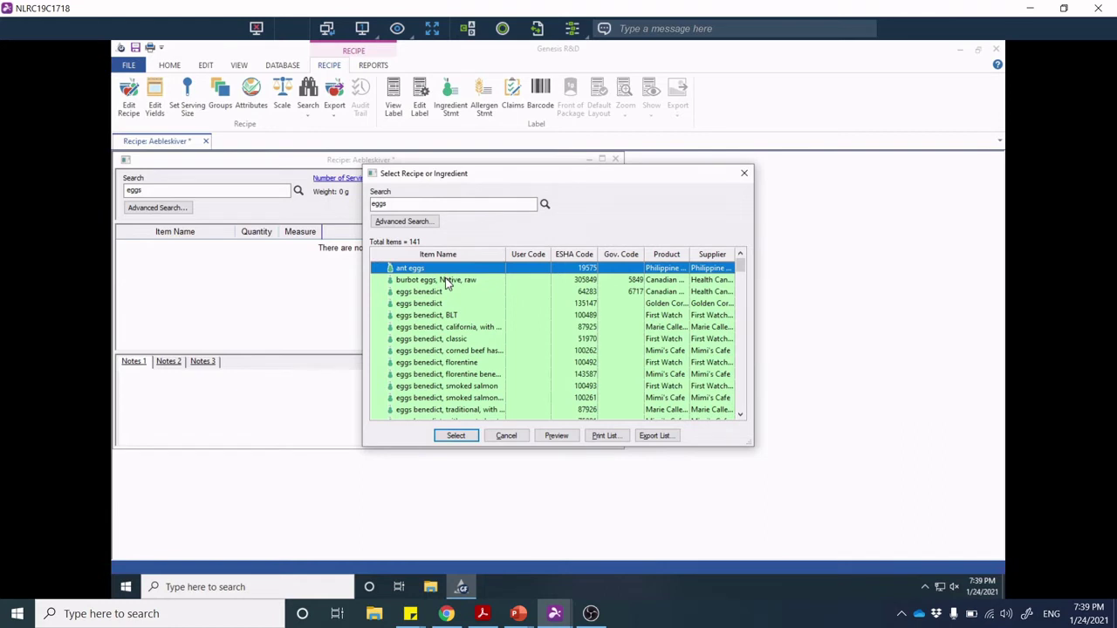
Step: Sort the eggs results by supplier and scroll through the entries
left_click(448, 283)
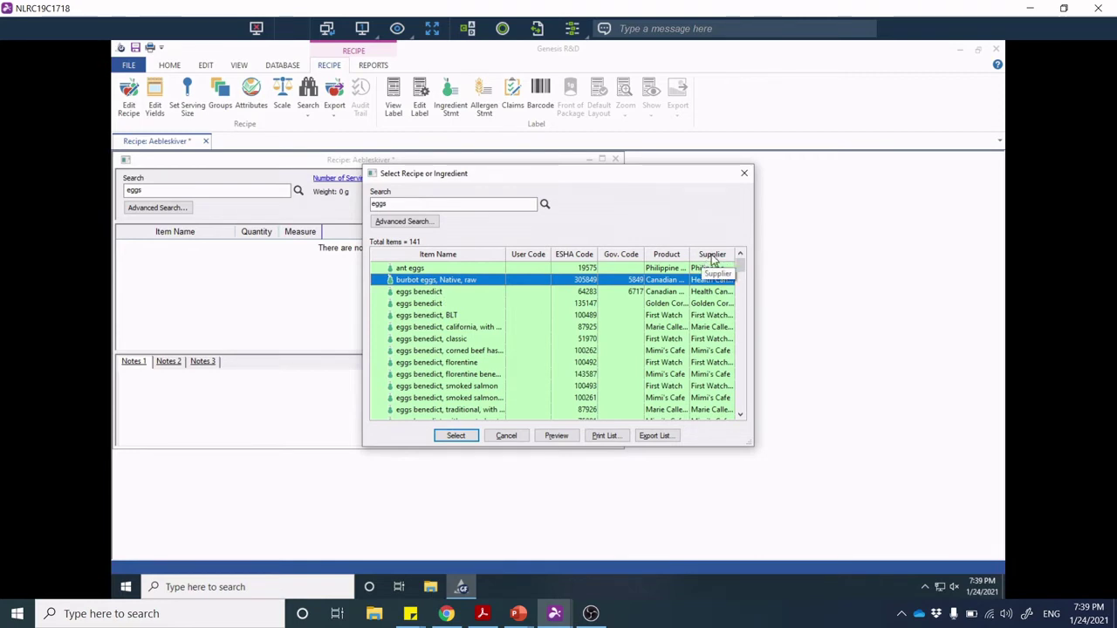
left_click(712, 255)
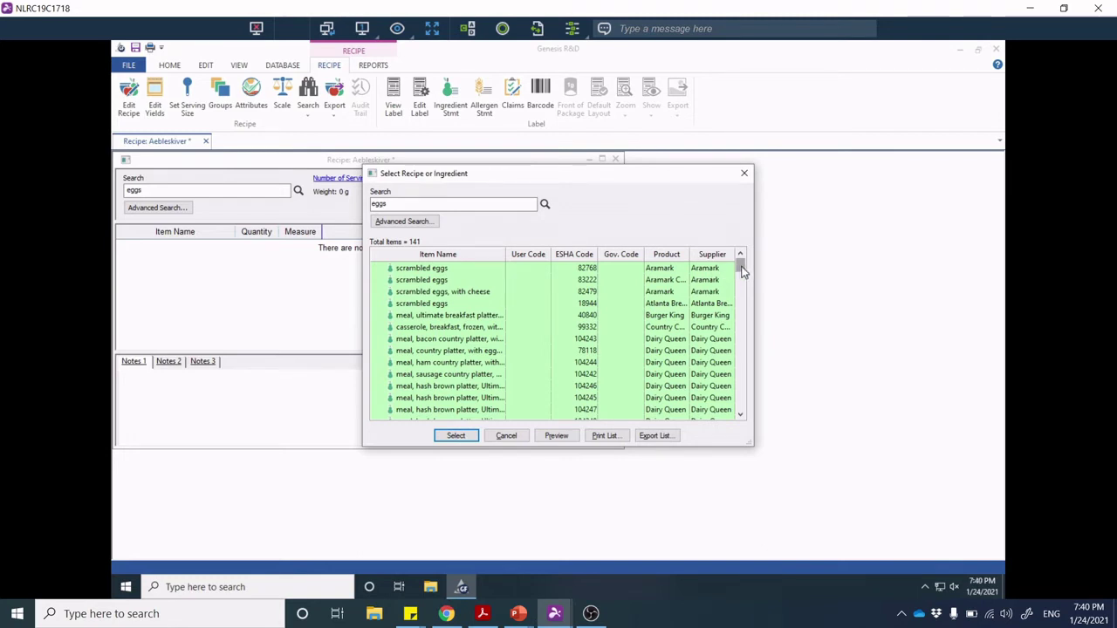
left_click_drag(739, 266, 740, 269)
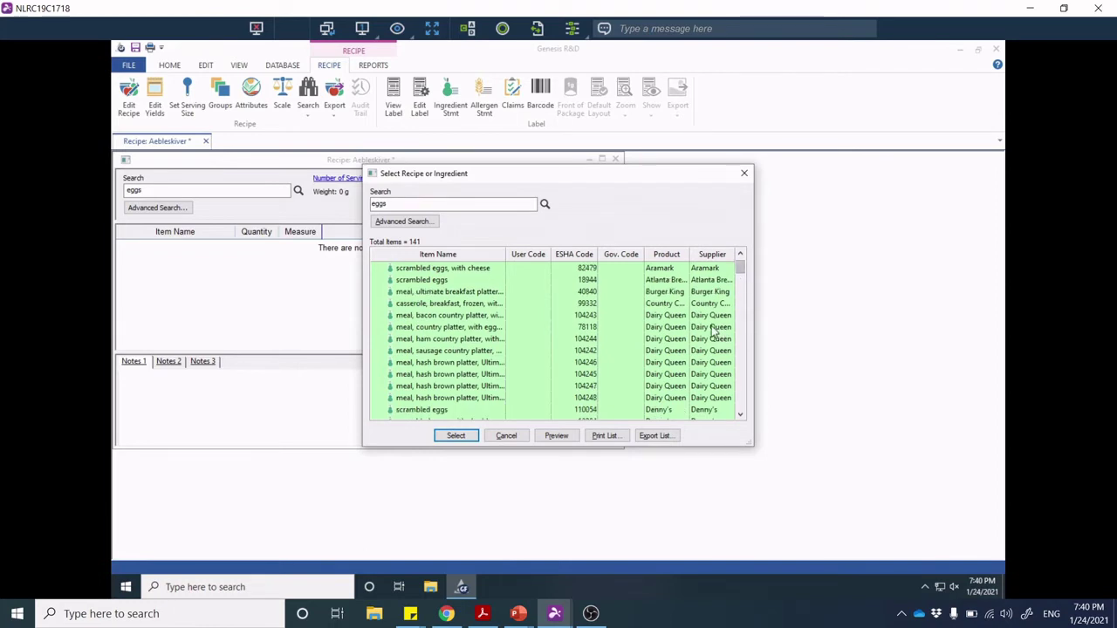
left_click(708, 270)
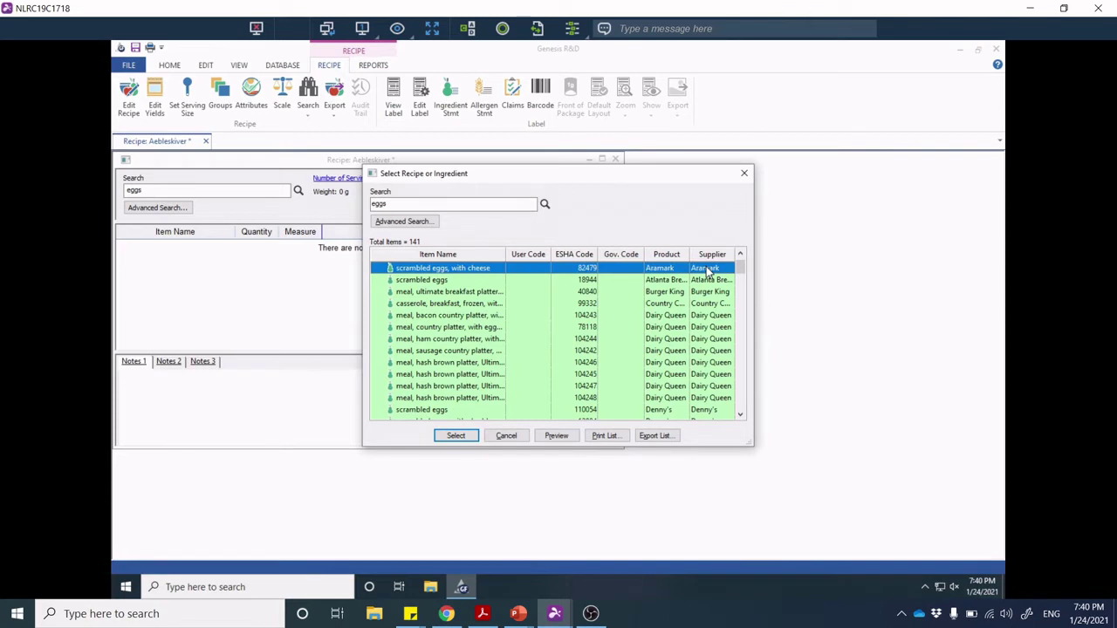
left_click(709, 327)
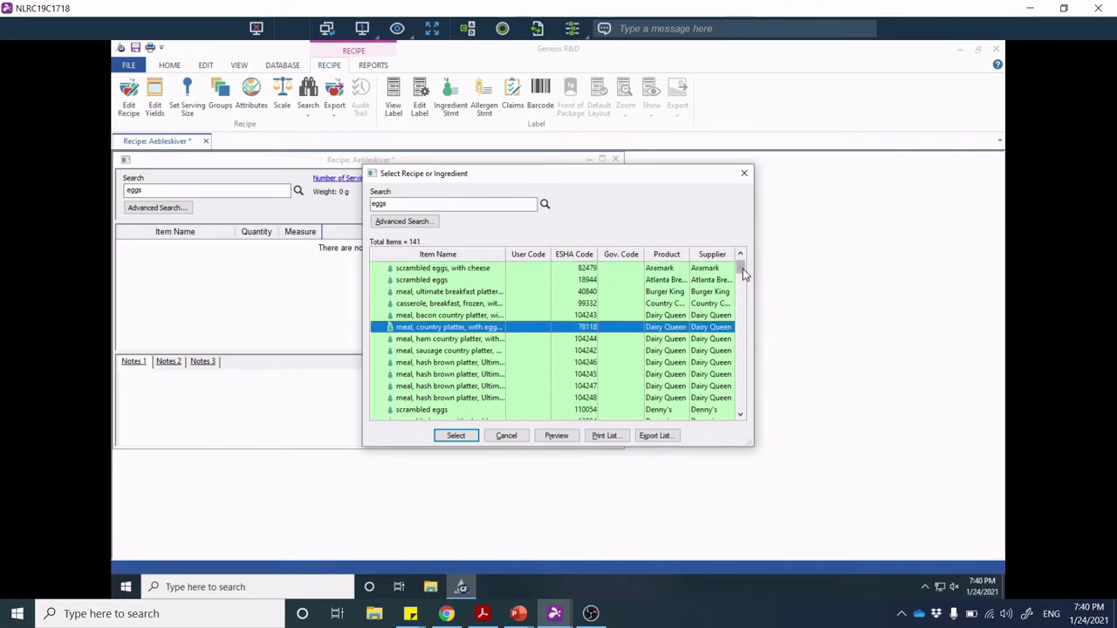
left_click_drag(743, 273, 741, 401)
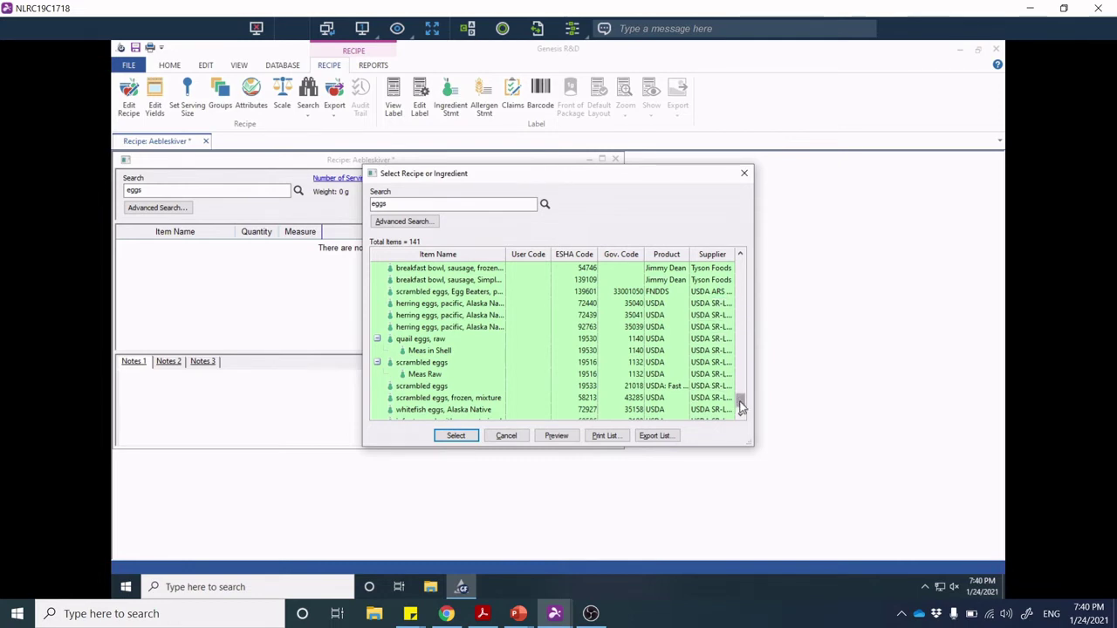
left_click_drag(740, 404, 742, 297)
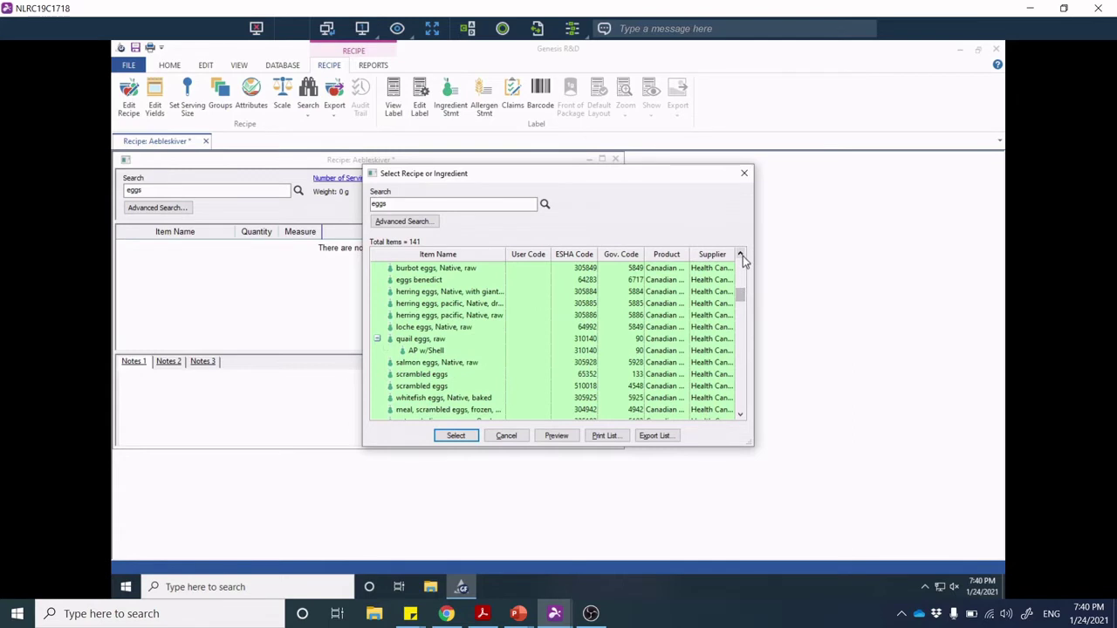
Step: Scroll further through the results, then shorten the search term to 'egg'
left_click(740, 254)
left_click(740, 254)
left_click(741, 254)
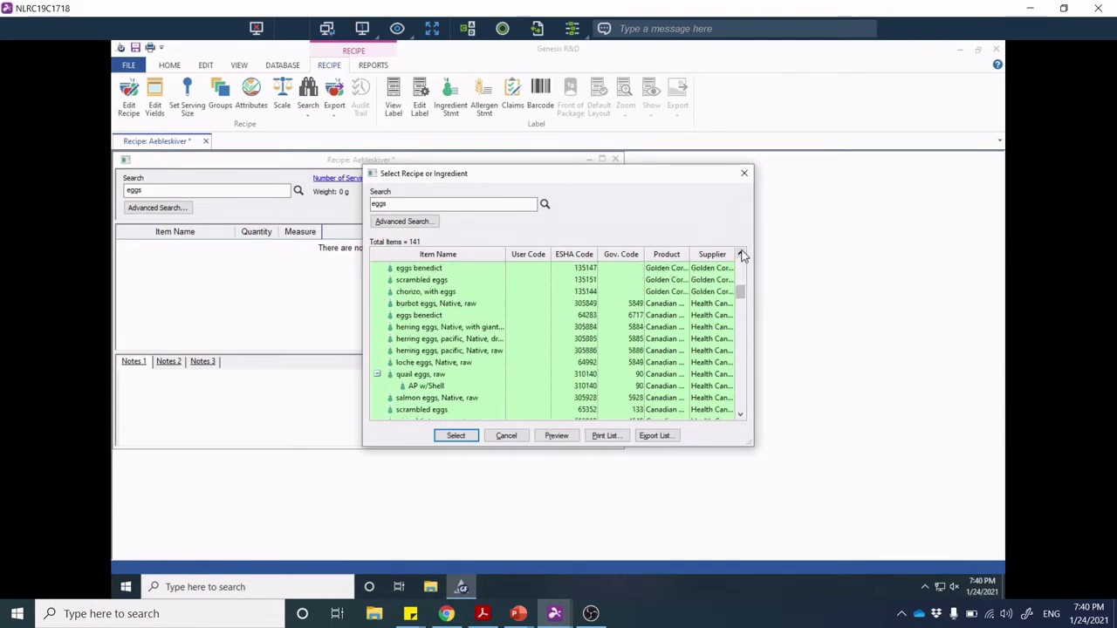
left_click(741, 254)
left_click(741, 254)
left_click(741, 254)
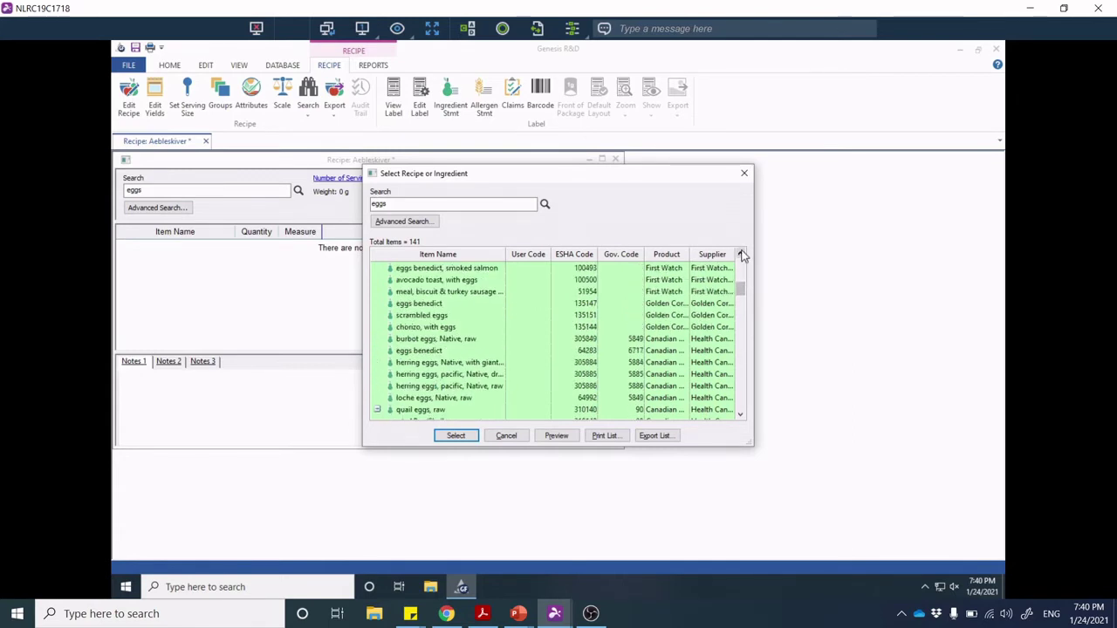
left_click(741, 417)
left_click(741, 416)
left_click(741, 416)
left_click(741, 416)
left_click(741, 416)
left_click(741, 417)
left_click(741, 416)
left_click(741, 417)
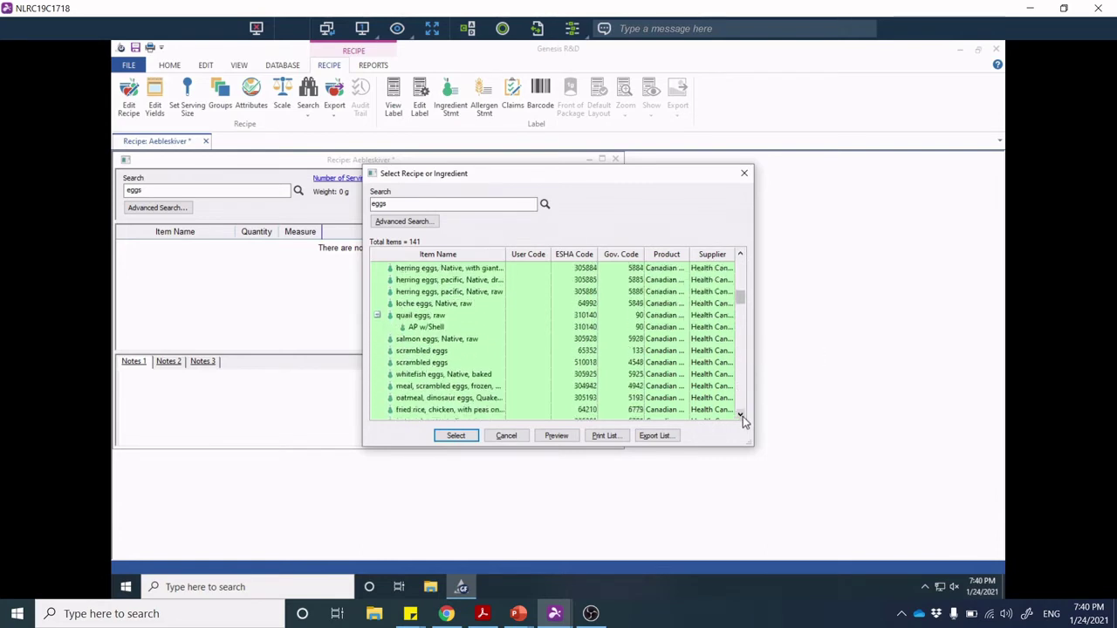
left_click(741, 416)
left_click(741, 416)
left_click(741, 417)
left_click(741, 416)
left_click(741, 416)
left_click(741, 416)
left_click(741, 416)
left_click(741, 416)
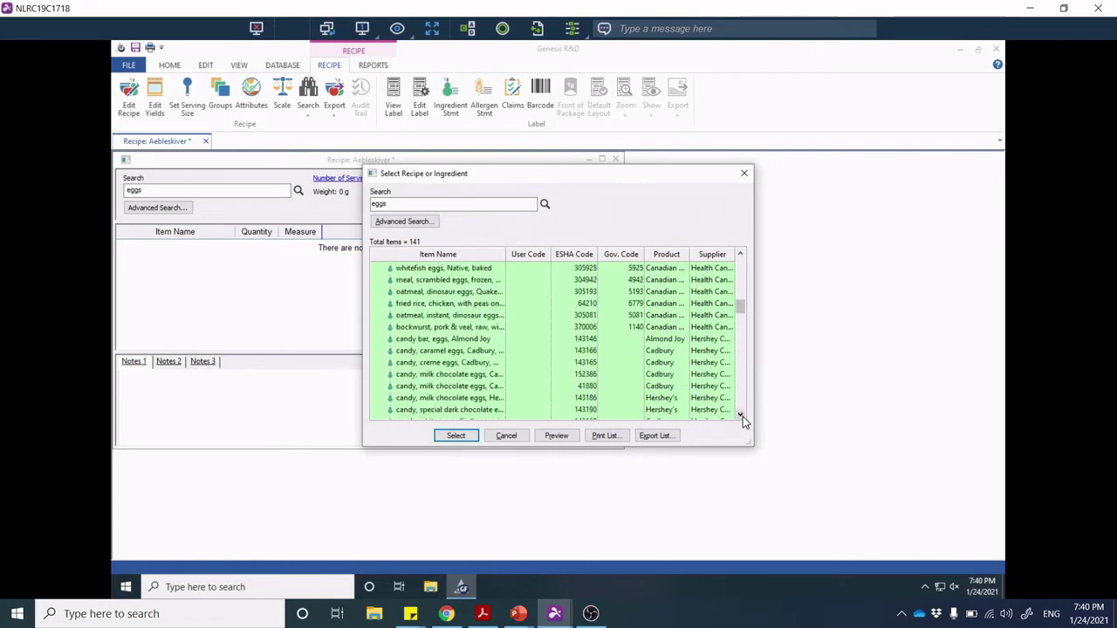
left_click(741, 416)
left_click(741, 416)
left_click(741, 416)
left_click(741, 417)
left_click(741, 416)
left_click(465, 206)
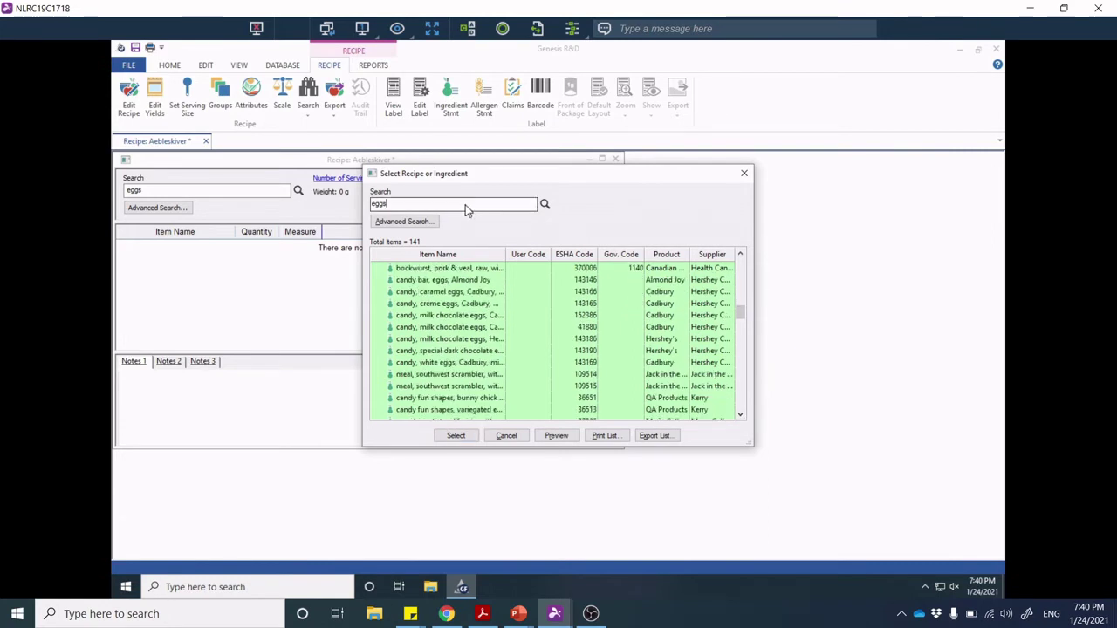
key("BackSpace")
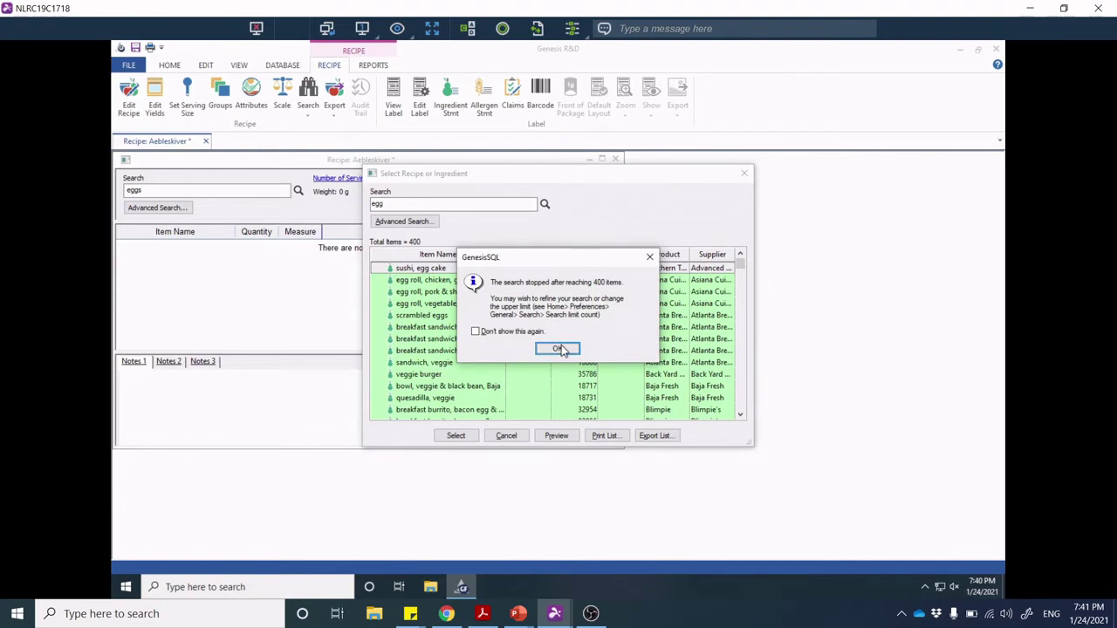
Step: Dismiss the 400-item limit notice, sort the egg results by supplier descending, and scroll through them
left_click(559, 348)
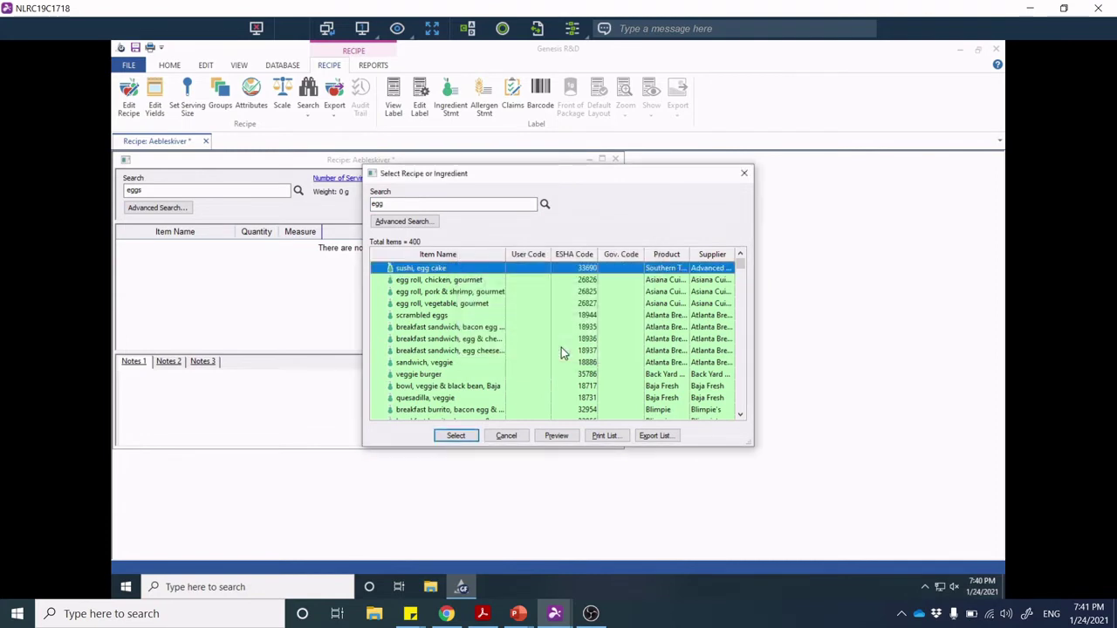
left_click(712, 257)
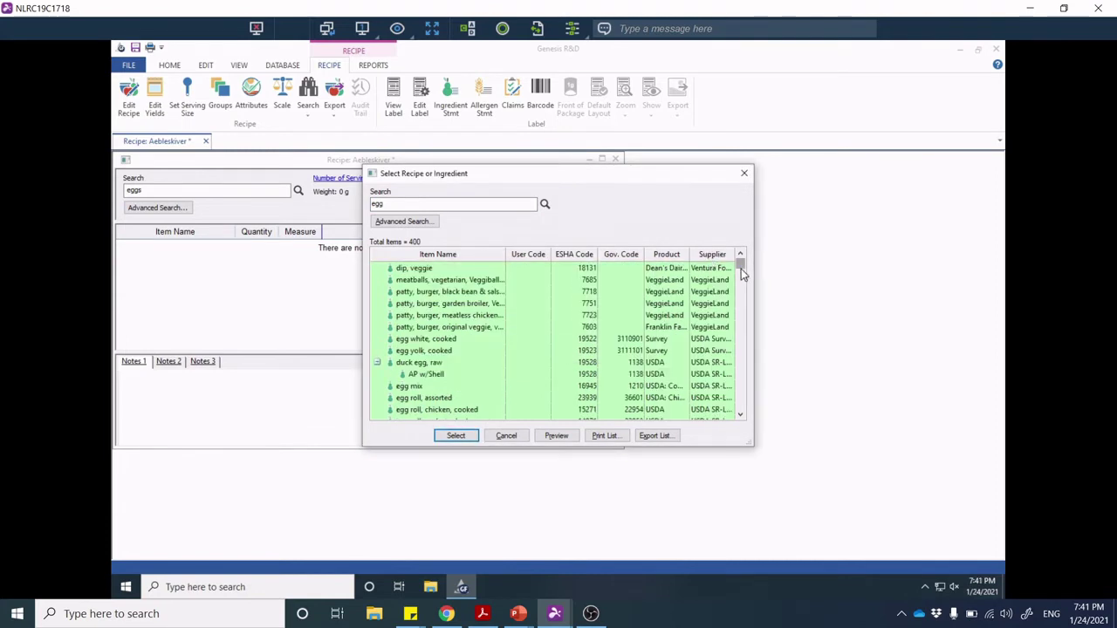
left_click_drag(739, 265, 746, 357)
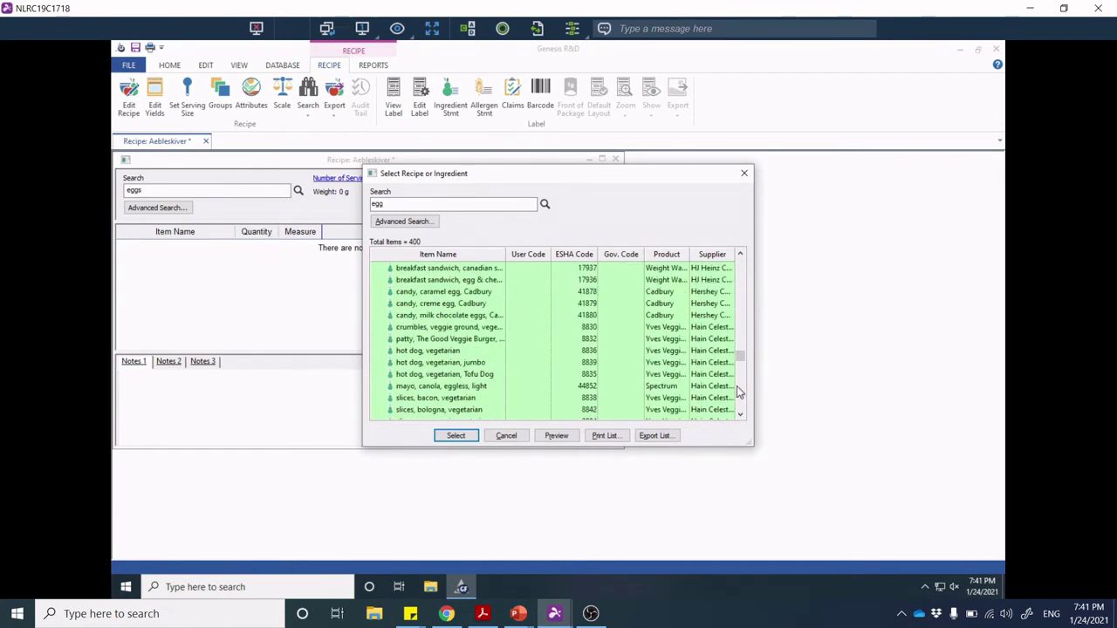
left_click(740, 254)
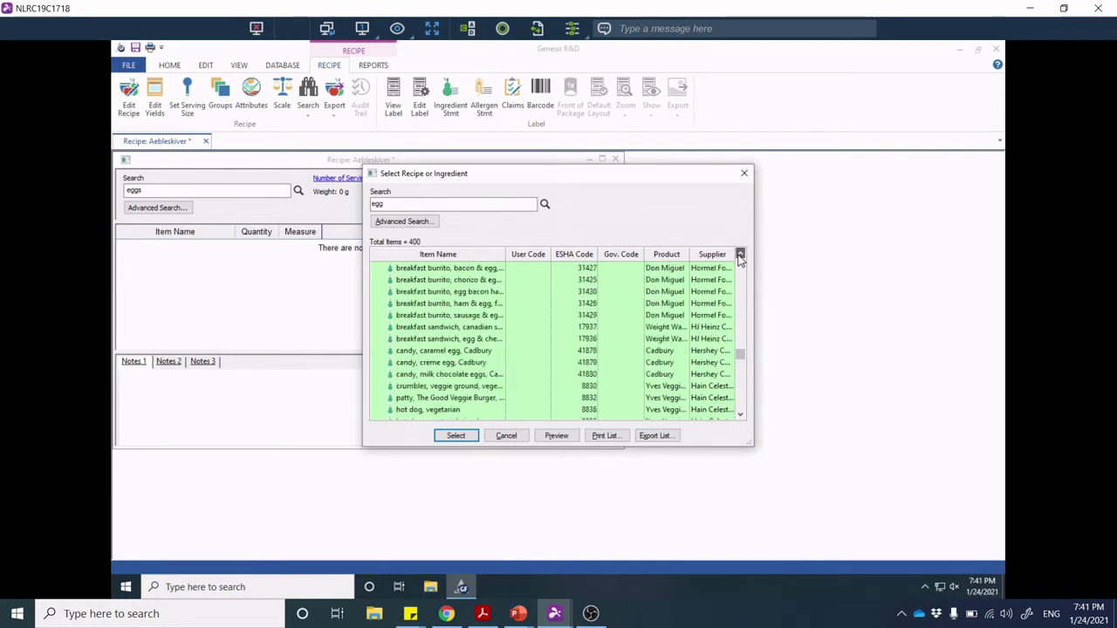
left_click_drag(740, 254, 740, 254)
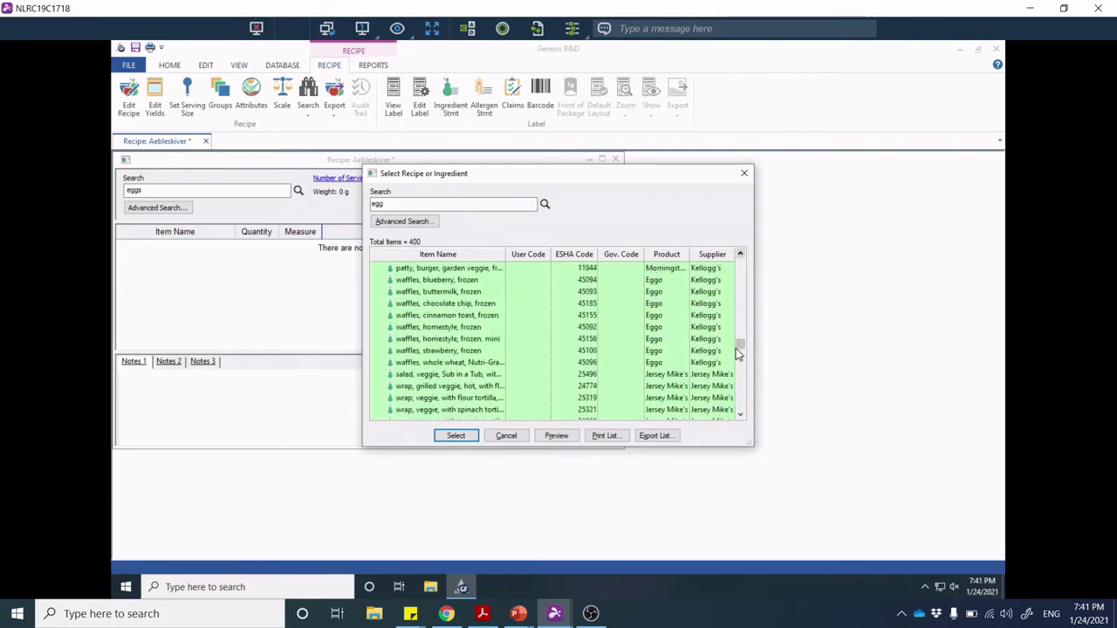
left_click_drag(741, 341, 738, 302)
left_click(740, 255)
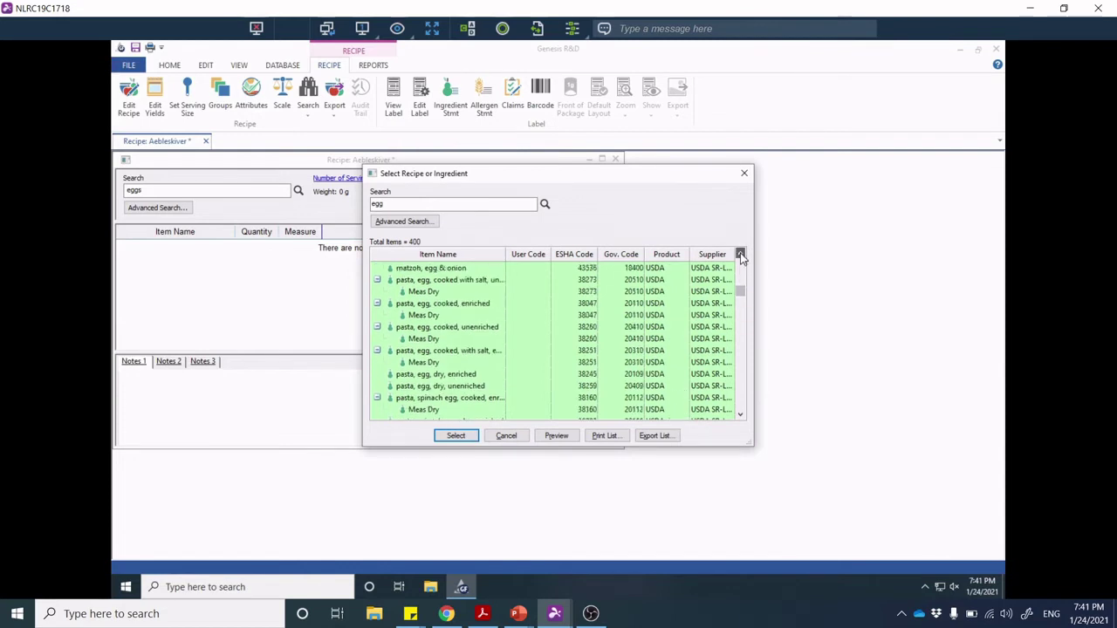
left_click_drag(740, 255, 740, 256)
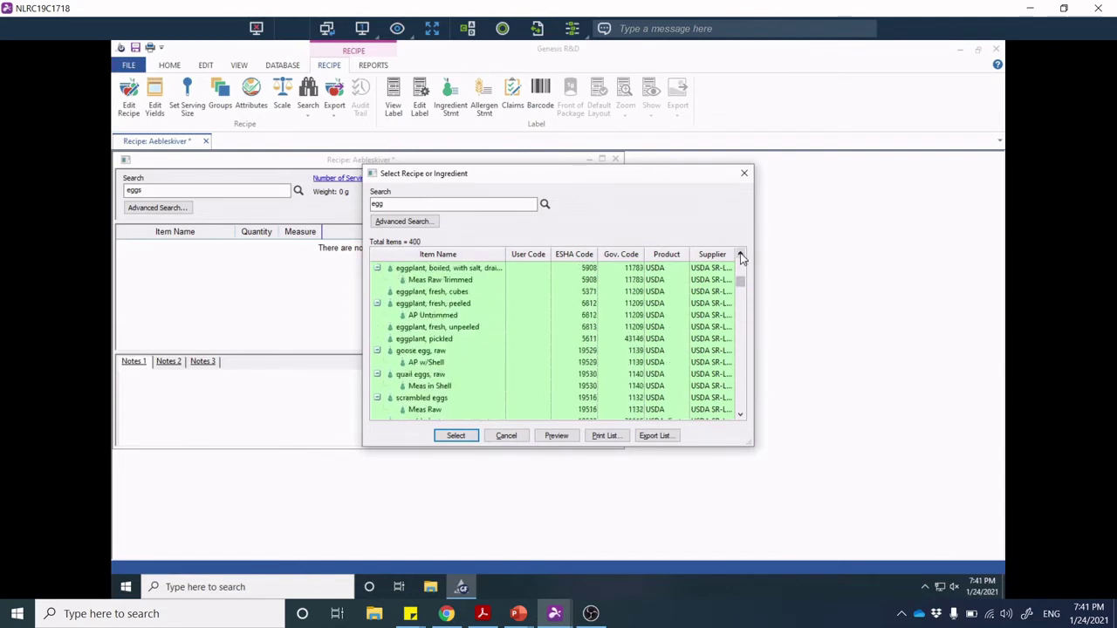
left_click(740, 254)
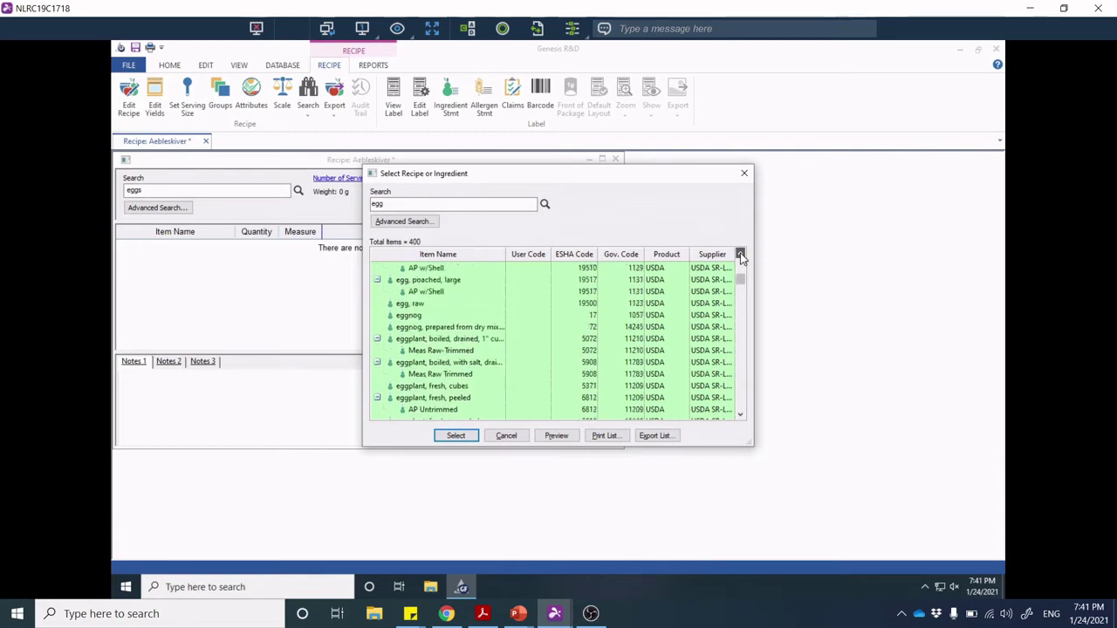
left_click(740, 254)
left_click(740, 254)
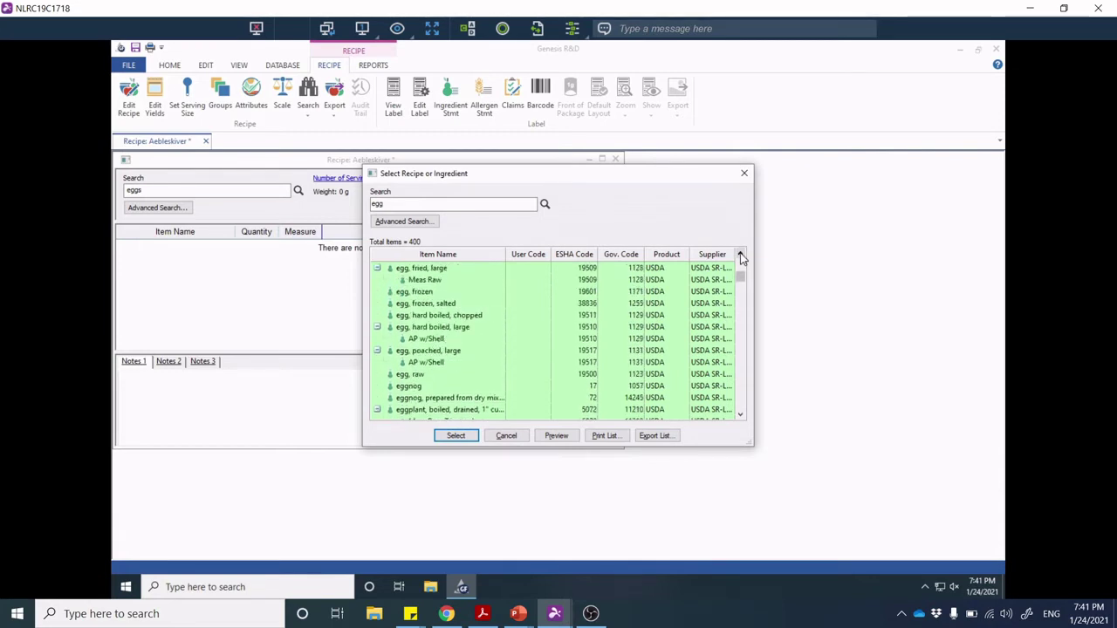
left_click(741, 254)
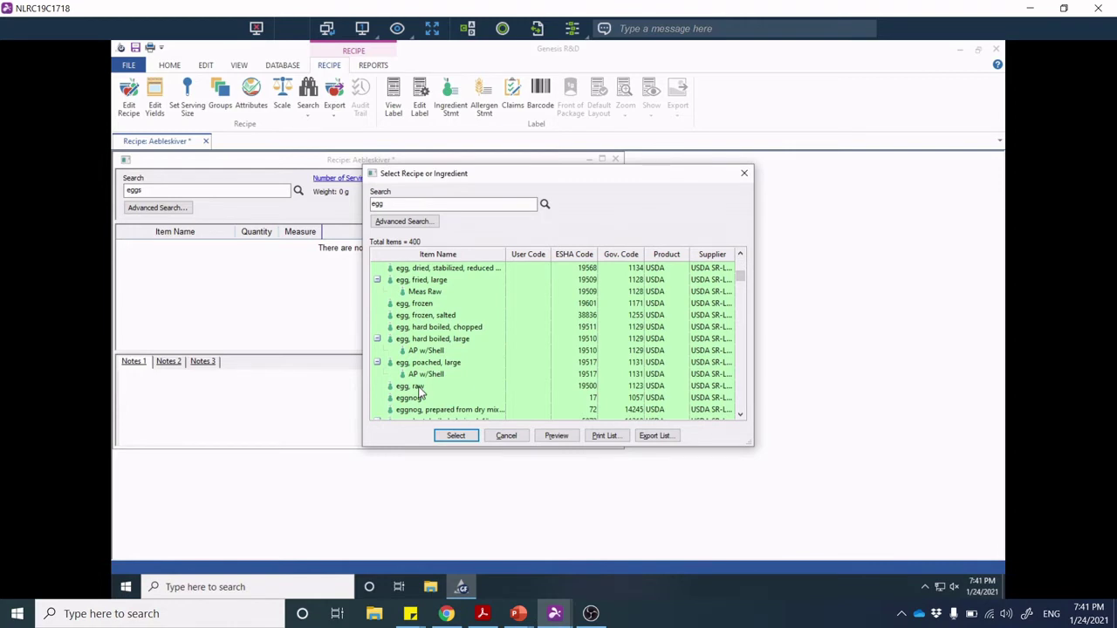
double_click(740, 255)
double_click(740, 255)
left_click(740, 255)
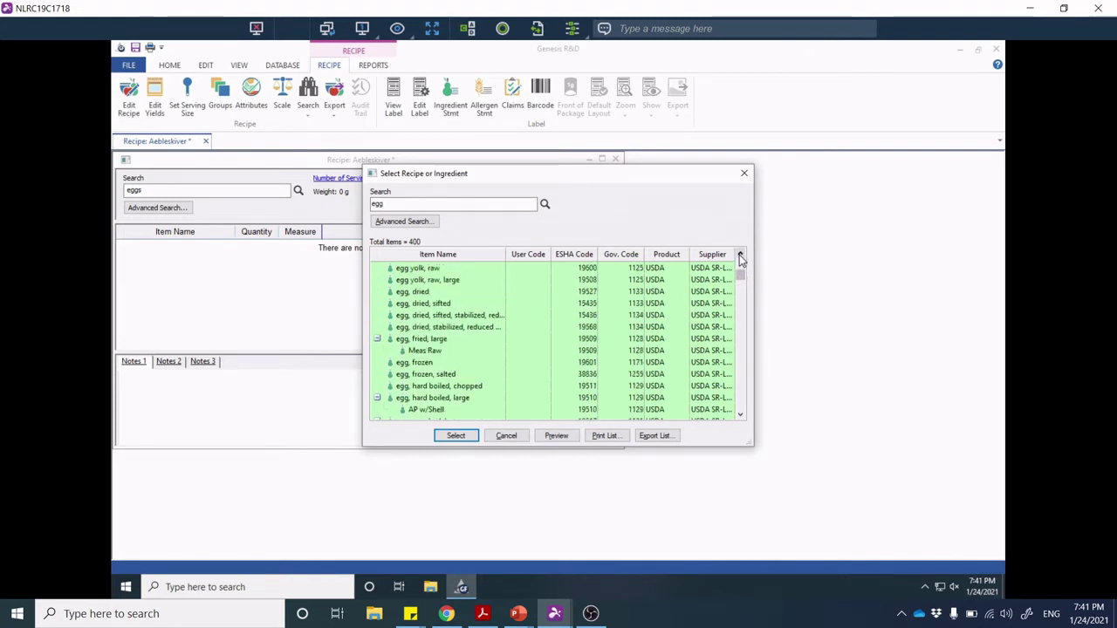
left_click(740, 255)
left_click(740, 255)
left_click(741, 254)
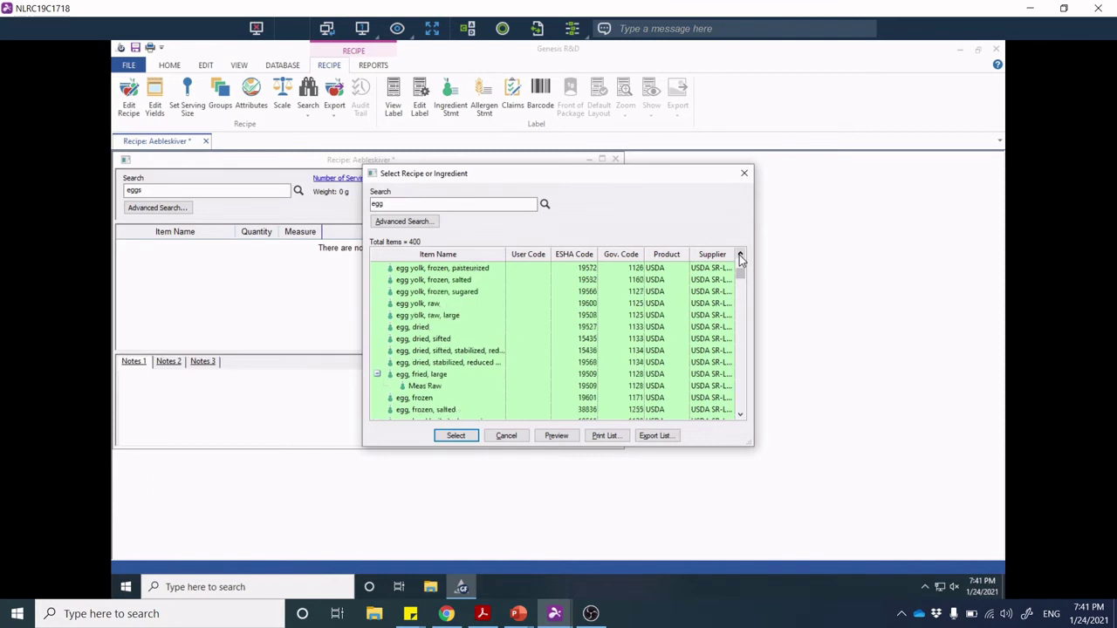
left_click(740, 254)
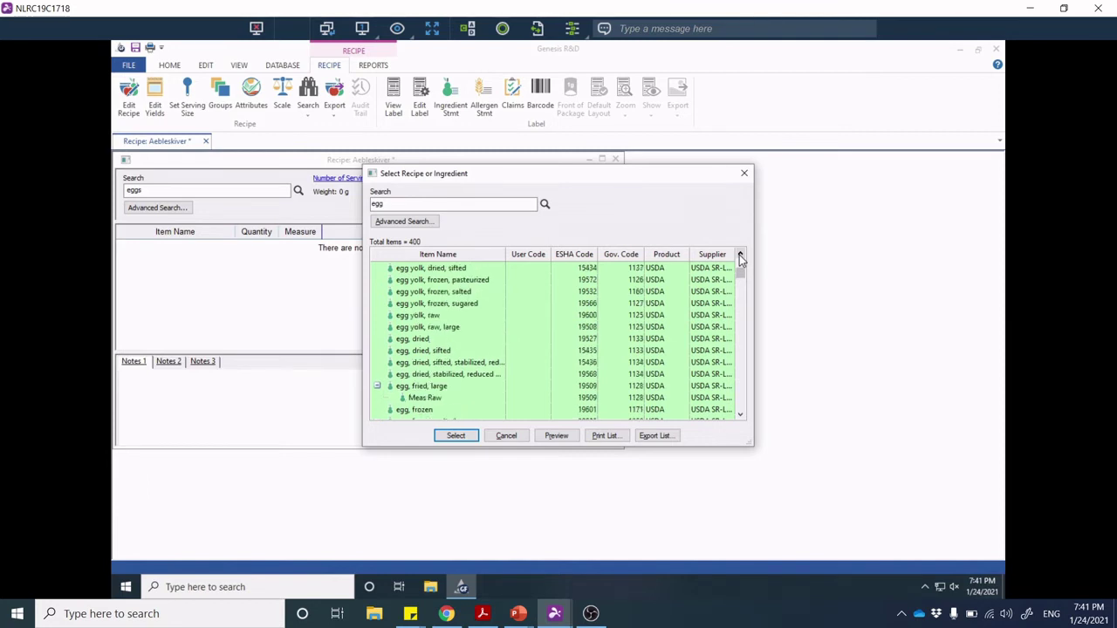
left_click(740, 254)
double_click(740, 255)
left_click(740, 255)
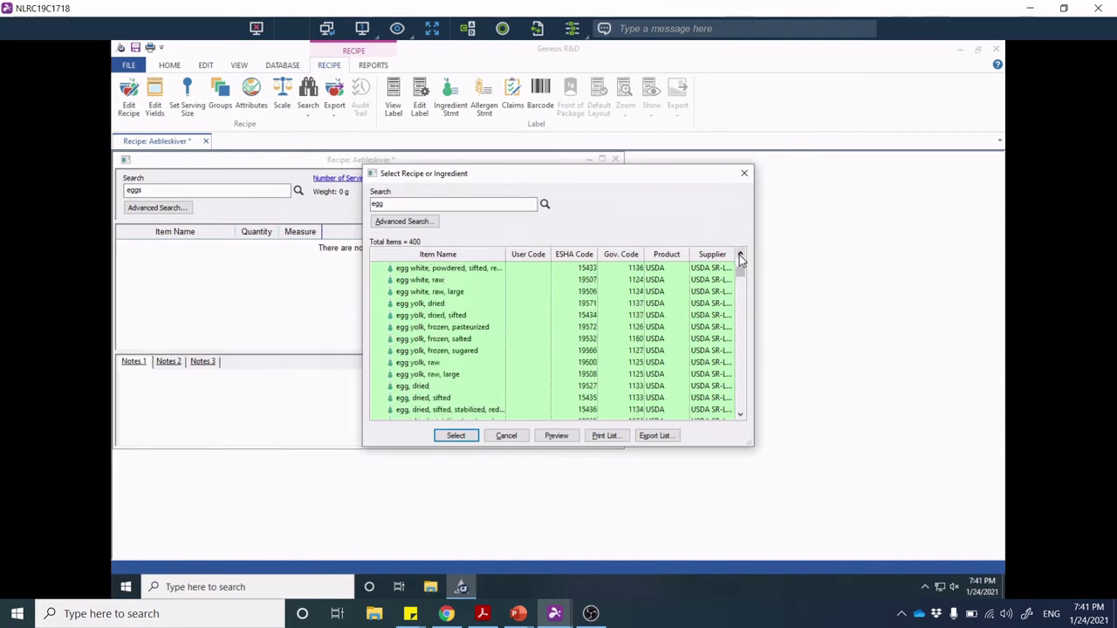
Step: Add 'egg white, raw' to the recipe at 68 grams
left_click(425, 281)
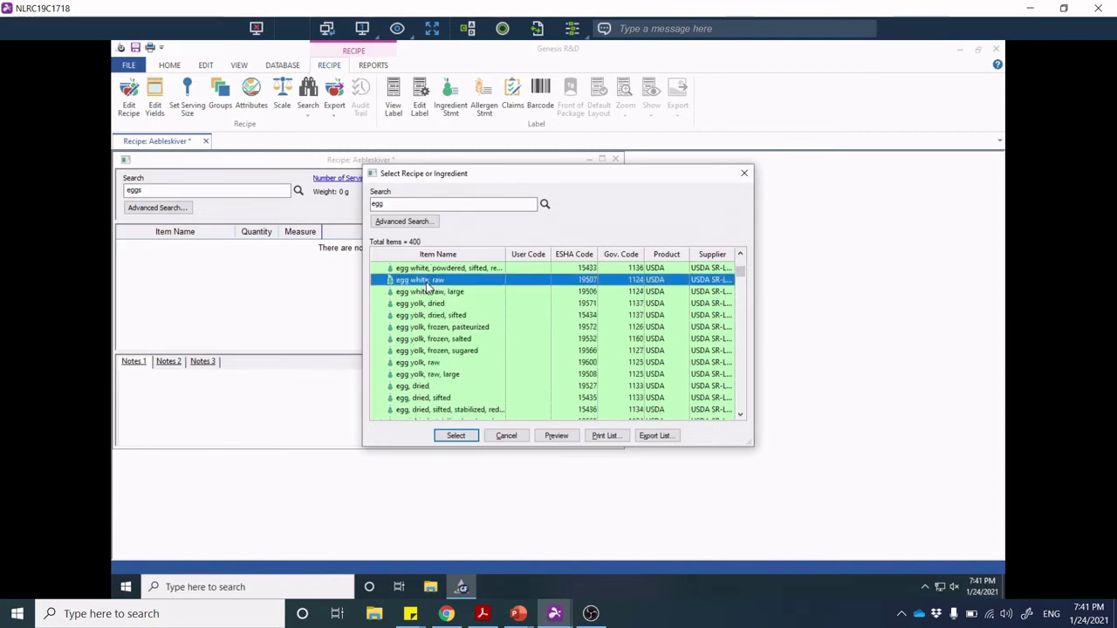
left_click(456, 435)
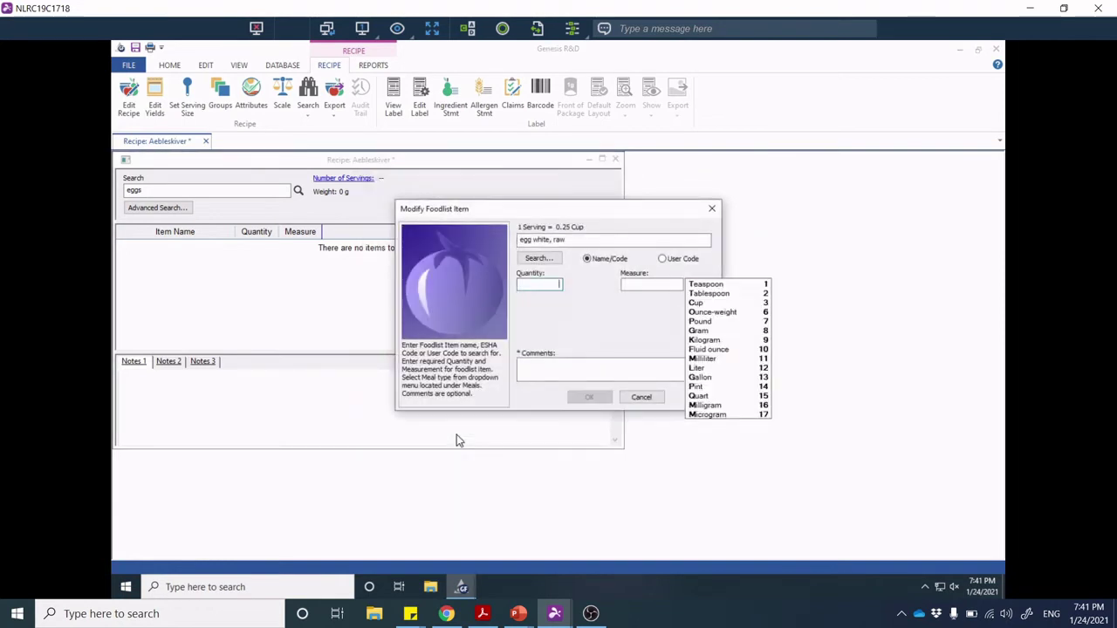
type("68")
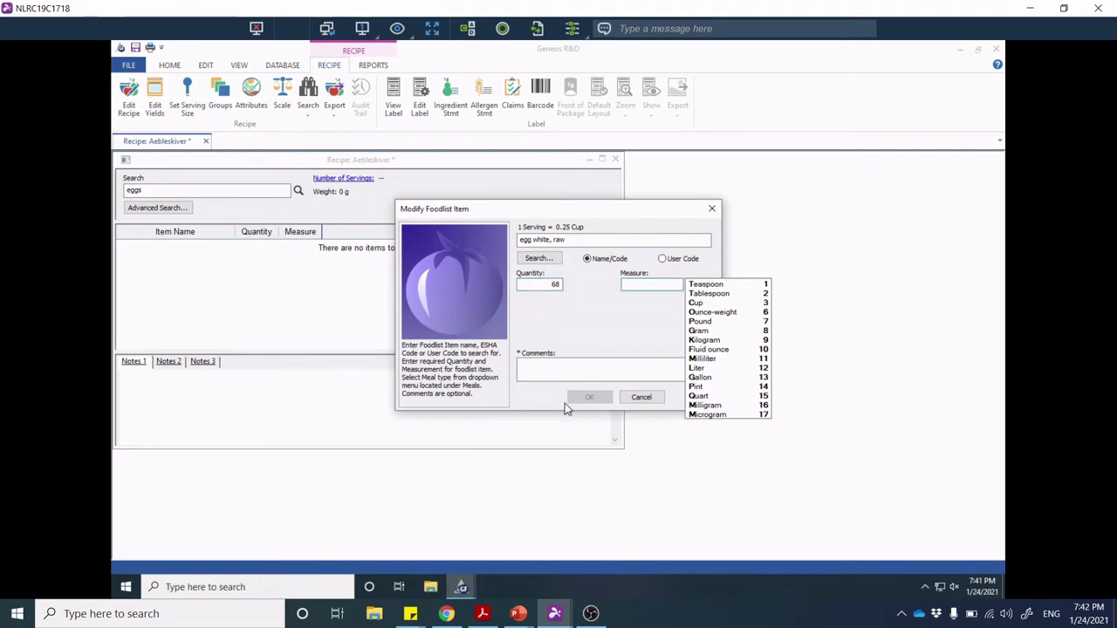
left_click(718, 329)
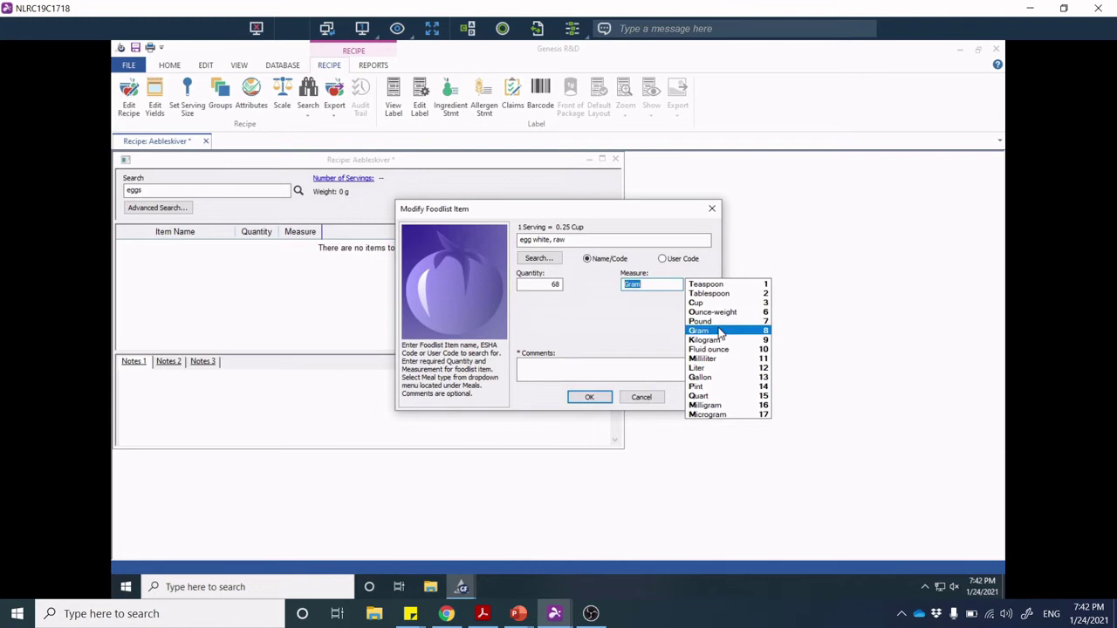
left_click(583, 397)
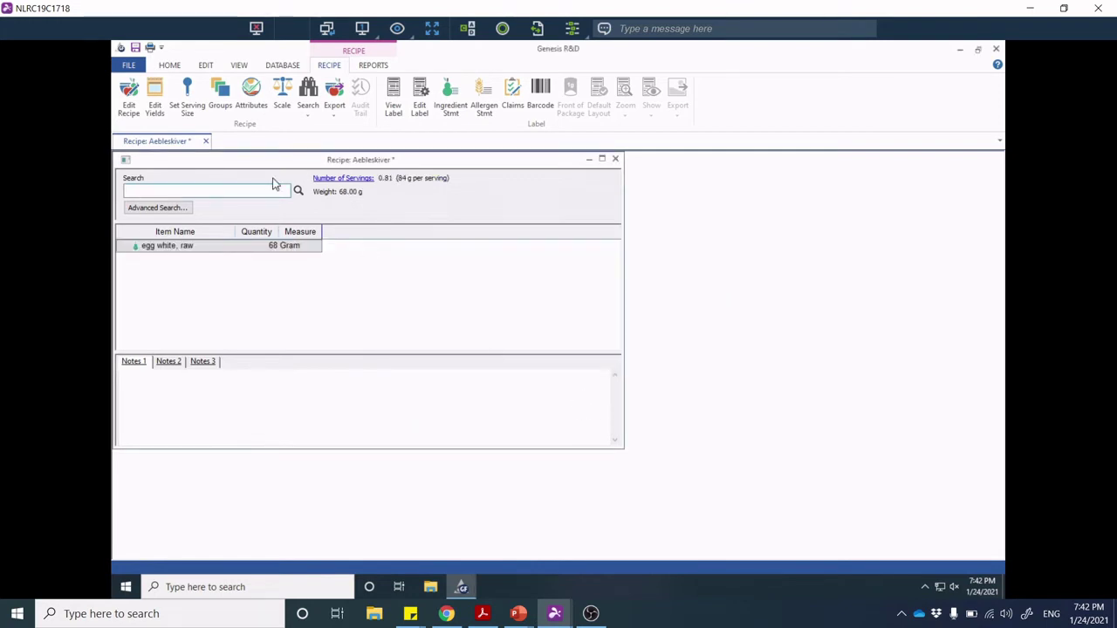
Step: Rerun the 'egg' search and add 'egg yolk, raw' at 40 grams
key("Return")
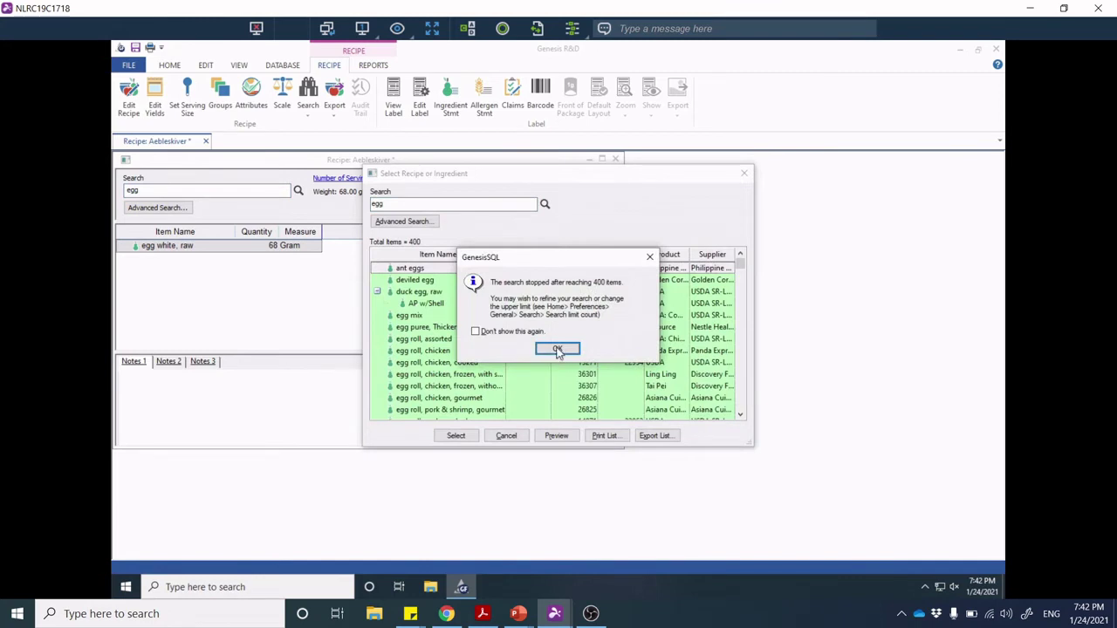
left_click(560, 349)
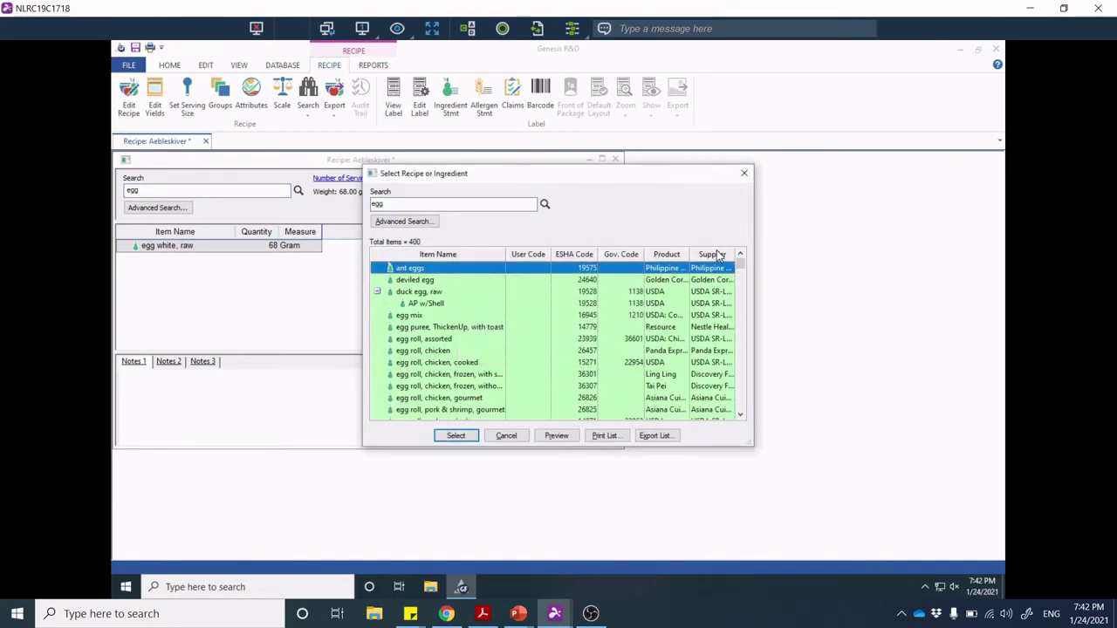
scroll(715, 255, "down", 3)
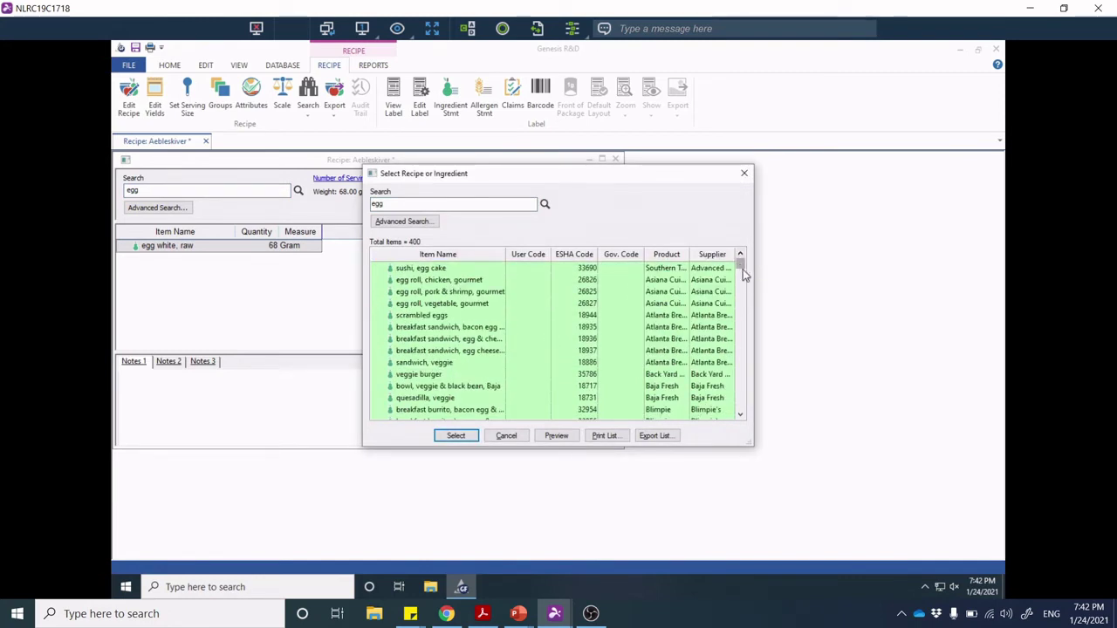
left_click_drag(742, 269, 753, 384)
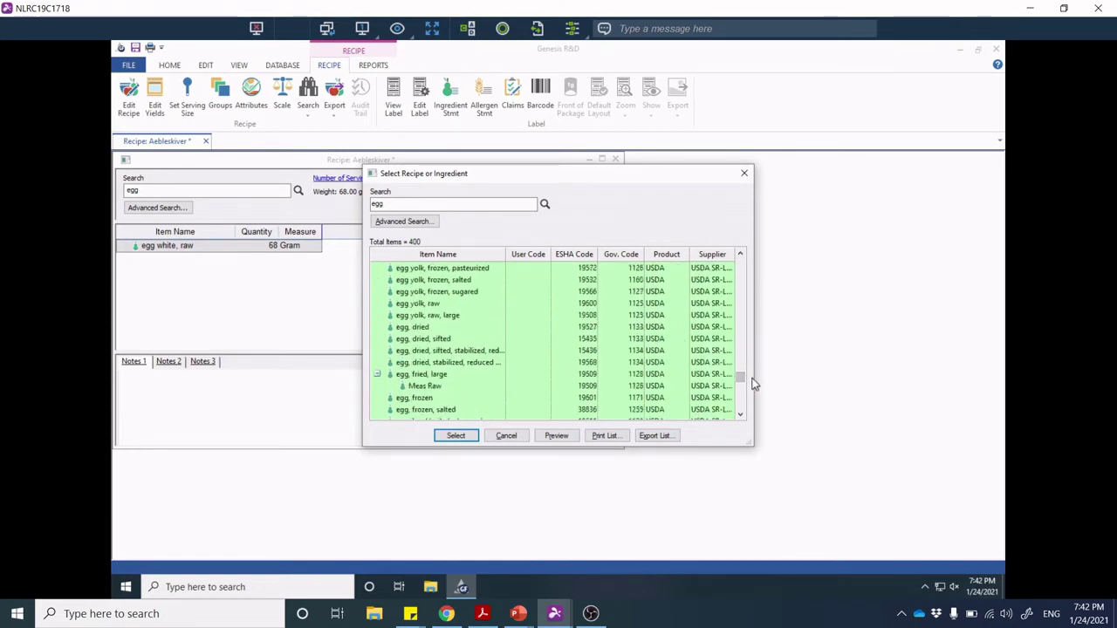
left_click(740, 254)
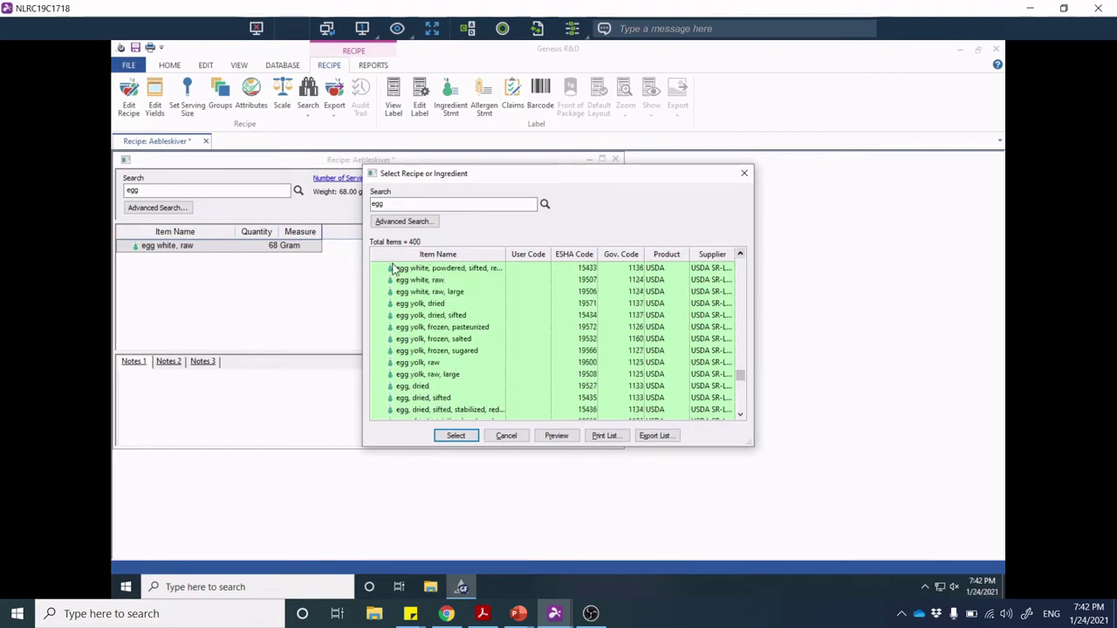
left_click(428, 363)
left_click(471, 436)
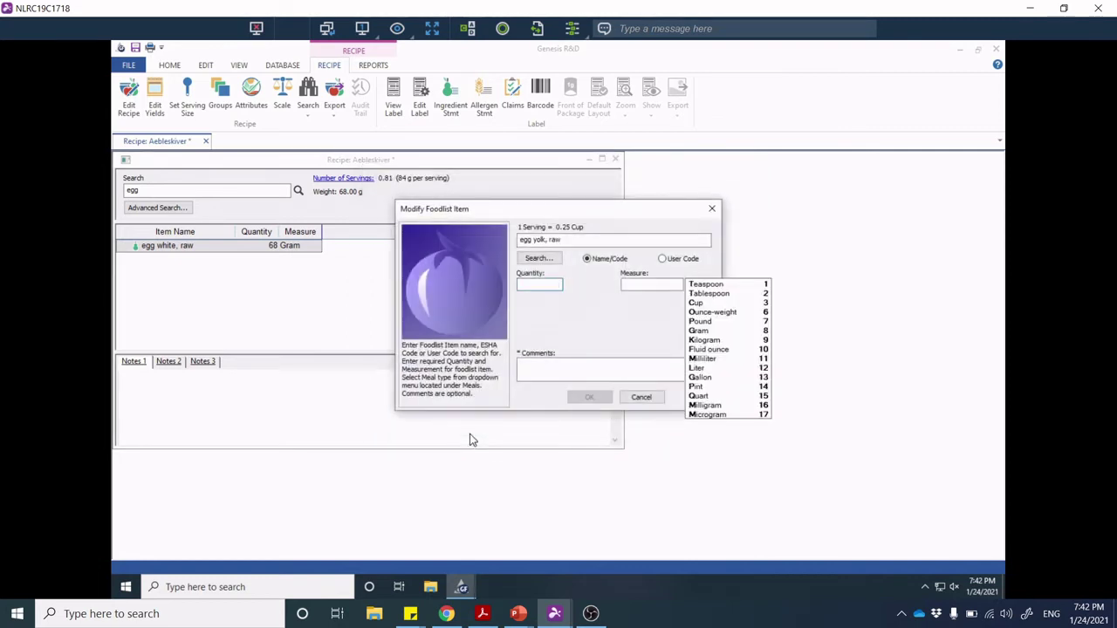
type("08")
key("Return")
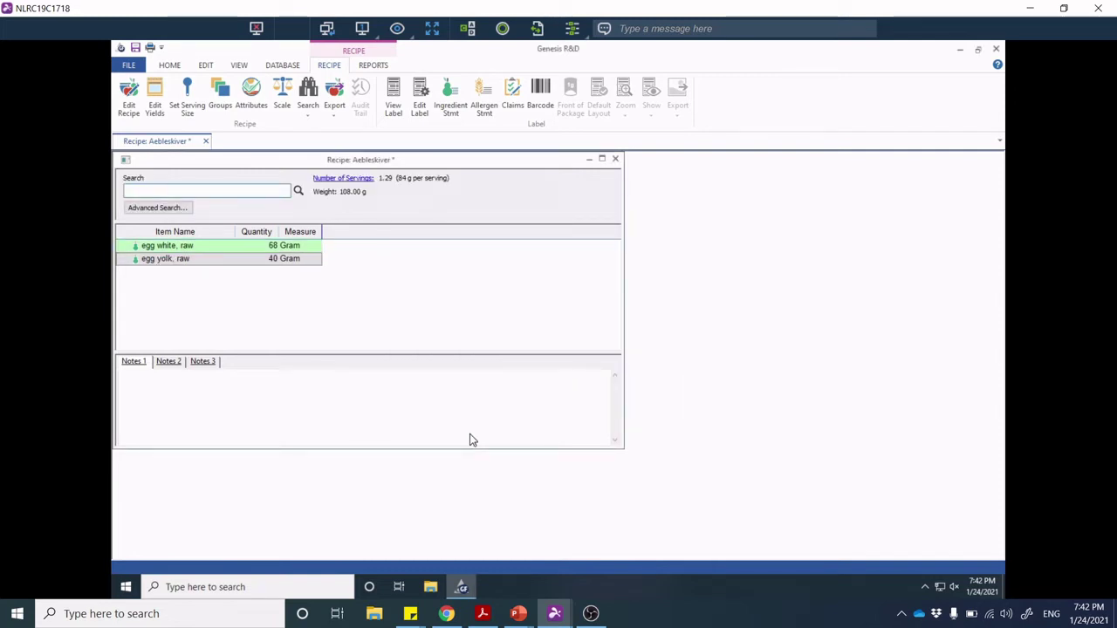
Step: Search for 'sugar', dismiss the limit notice, sort by supplier and scroll the results
type("sugar")
key("Return")
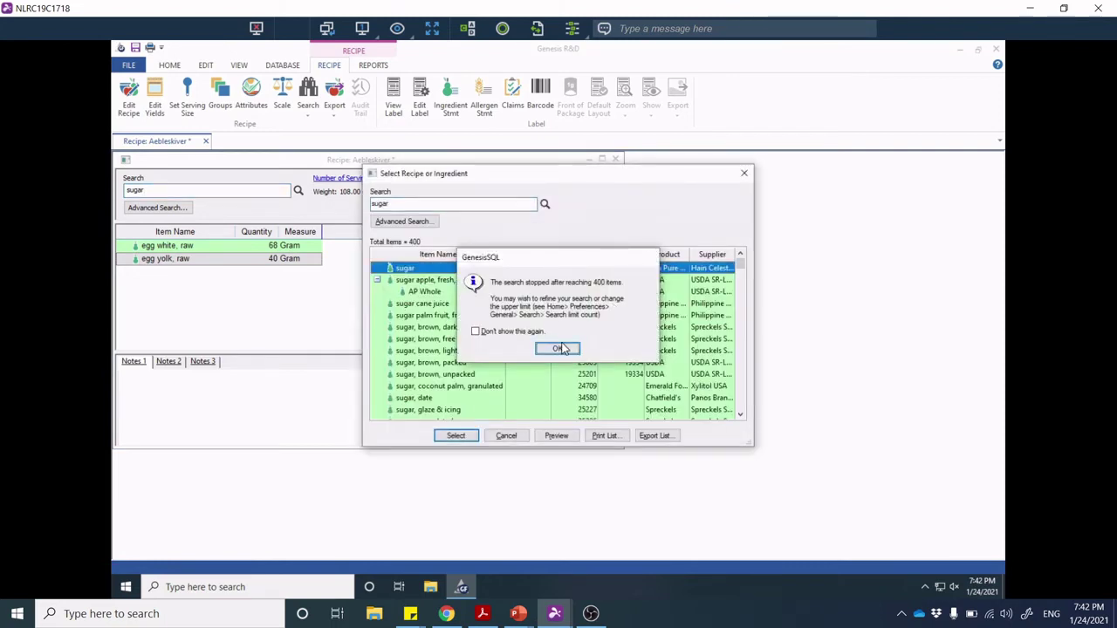
left_click(563, 349)
left_click(712, 254)
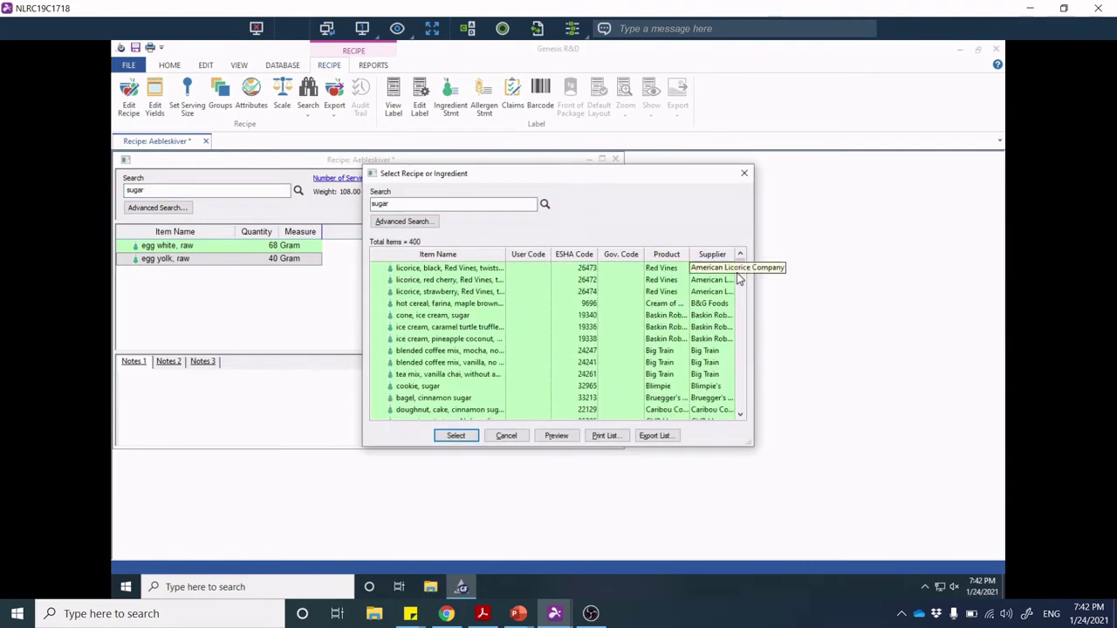
left_click_drag(740, 264, 748, 371)
left_click(742, 255)
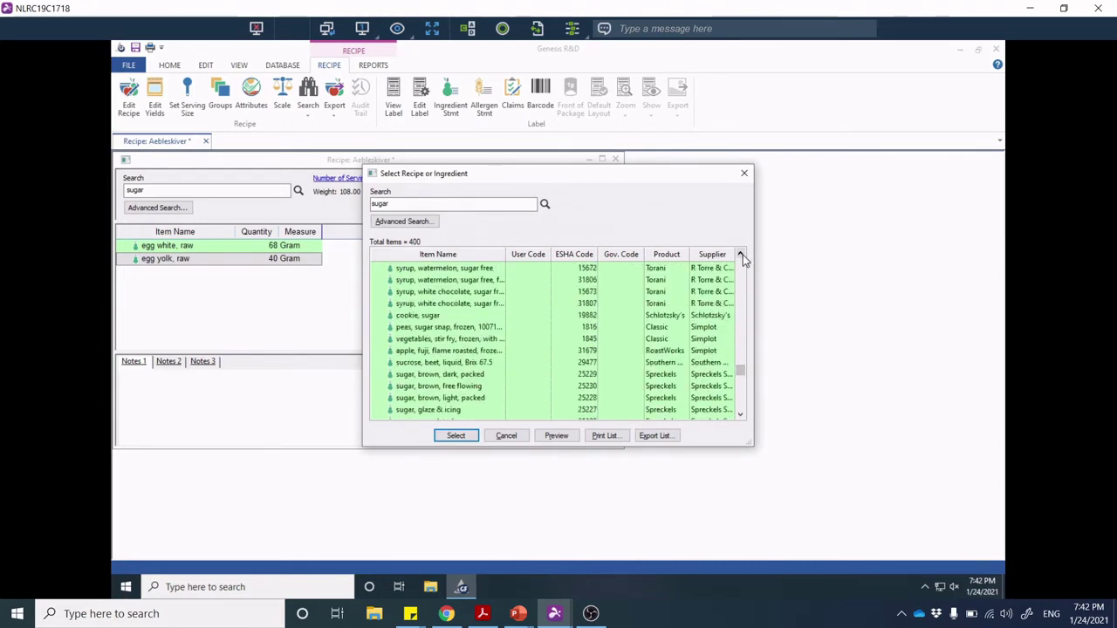
left_click(740, 415)
left_click(740, 416)
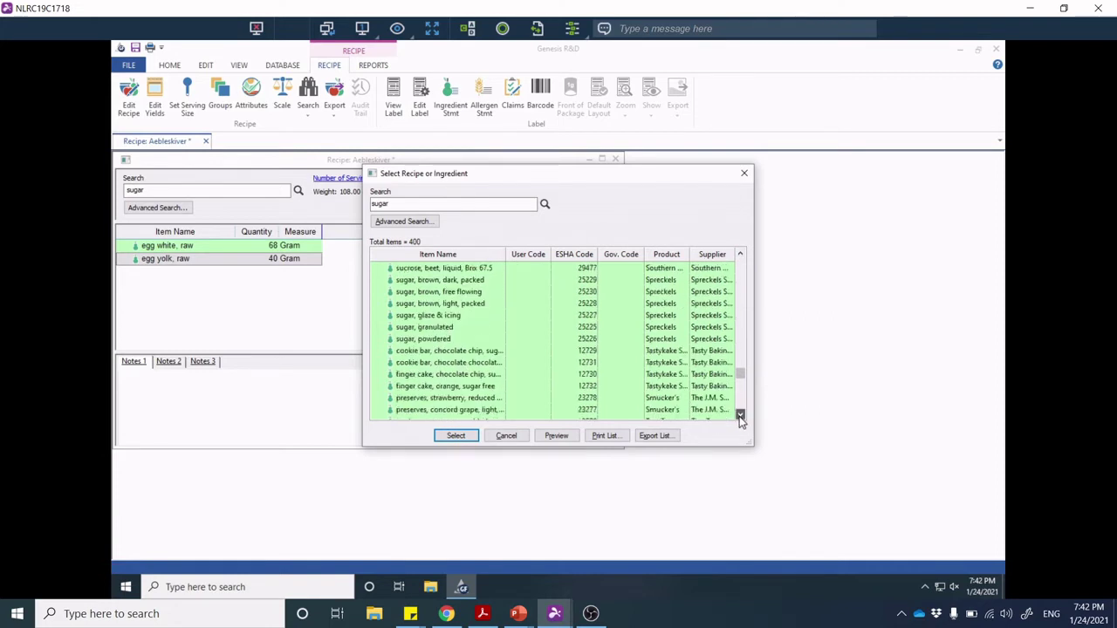
left_click(740, 415)
left_click(740, 415)
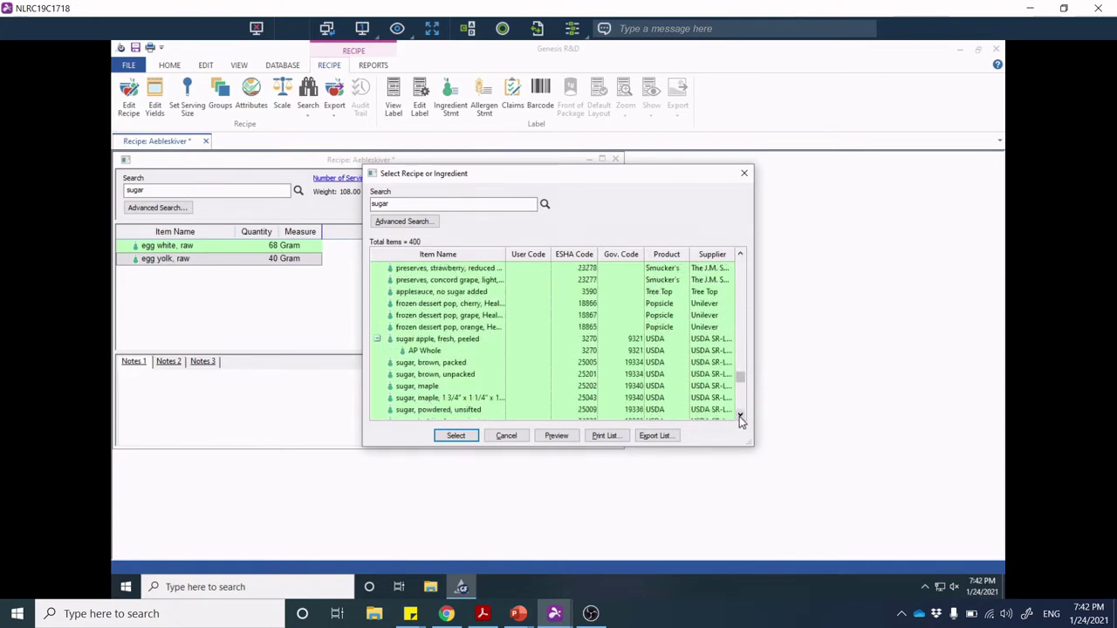
left_click(740, 416)
left_click(740, 417)
left_click(740, 417)
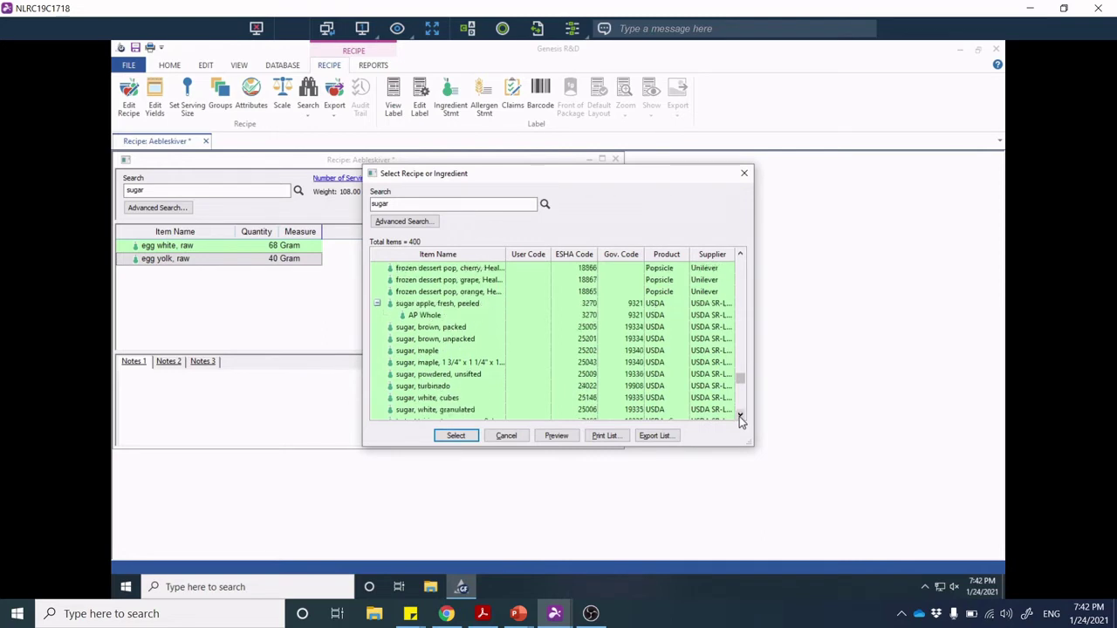
left_click(740, 416)
left_click(740, 417)
left_click(740, 416)
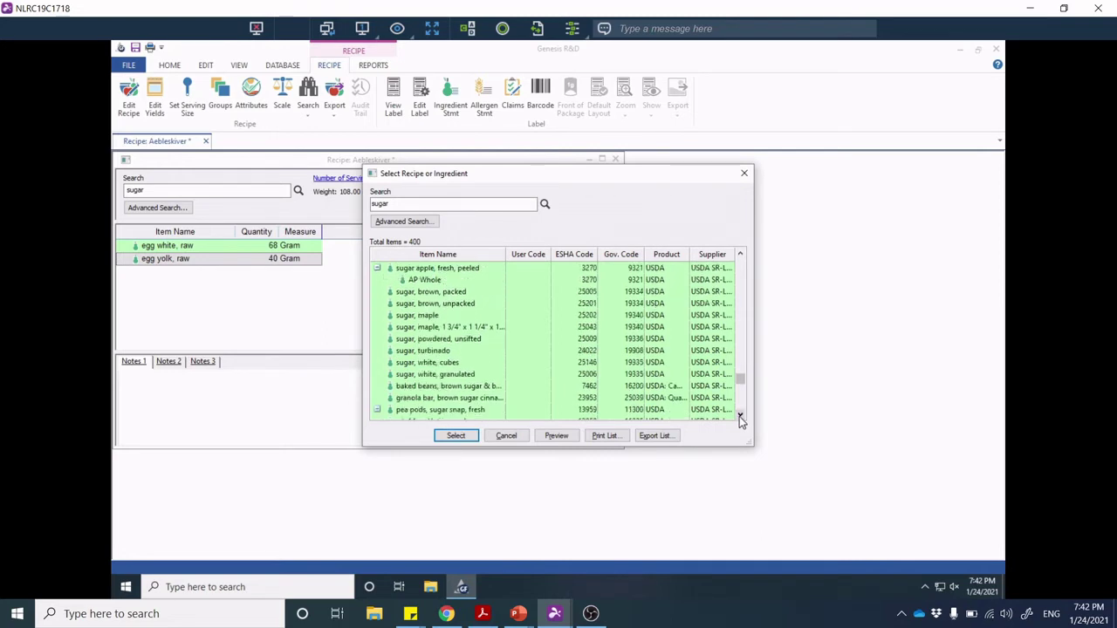
Step: Add 'sugar, white, granulated' to the recipe at 15 grams
left_click(472, 378)
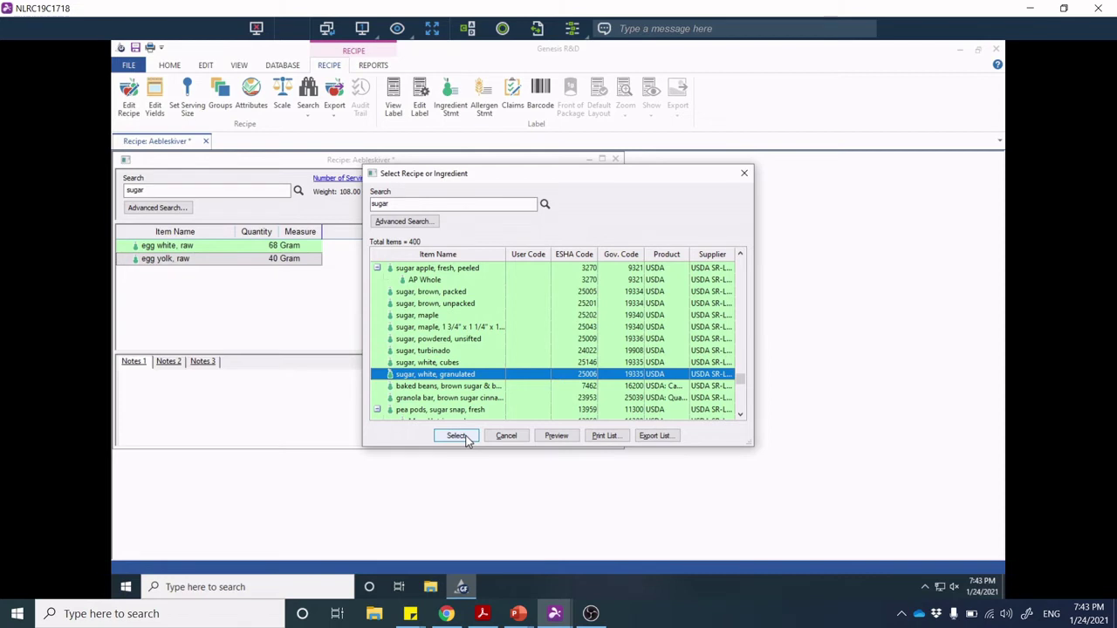
left_click(465, 439)
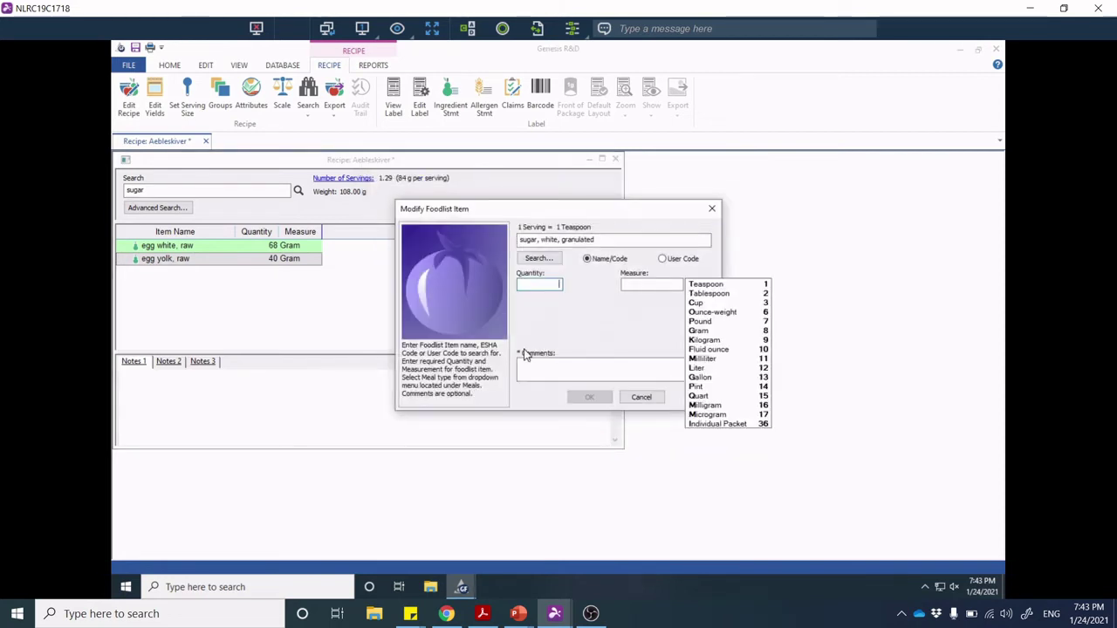
type("5")
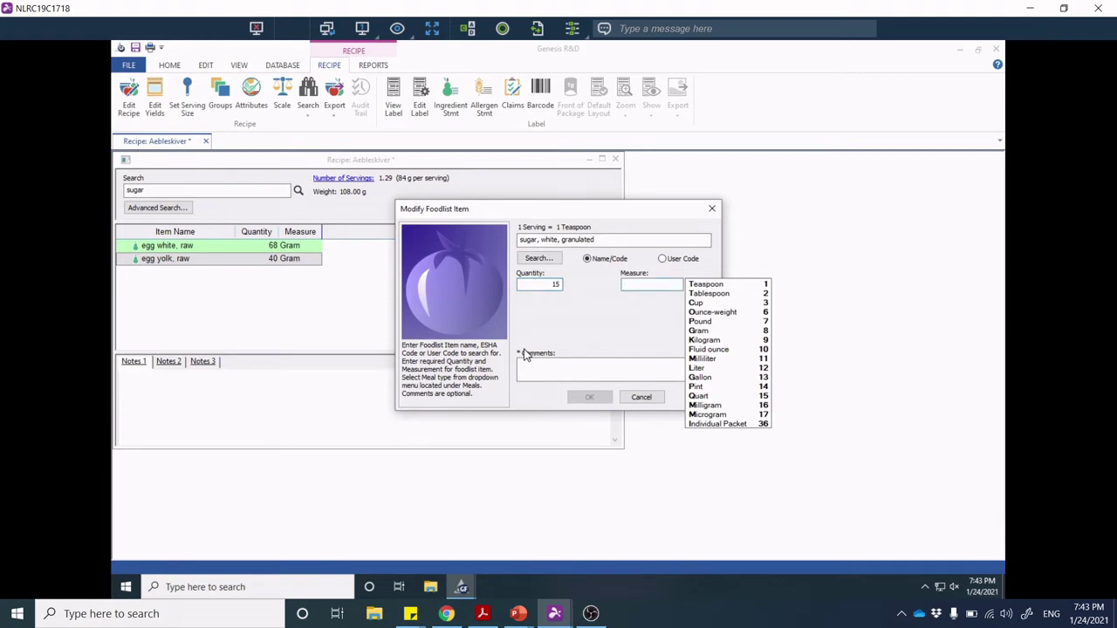
type("g")
key("Return")
key("Return")
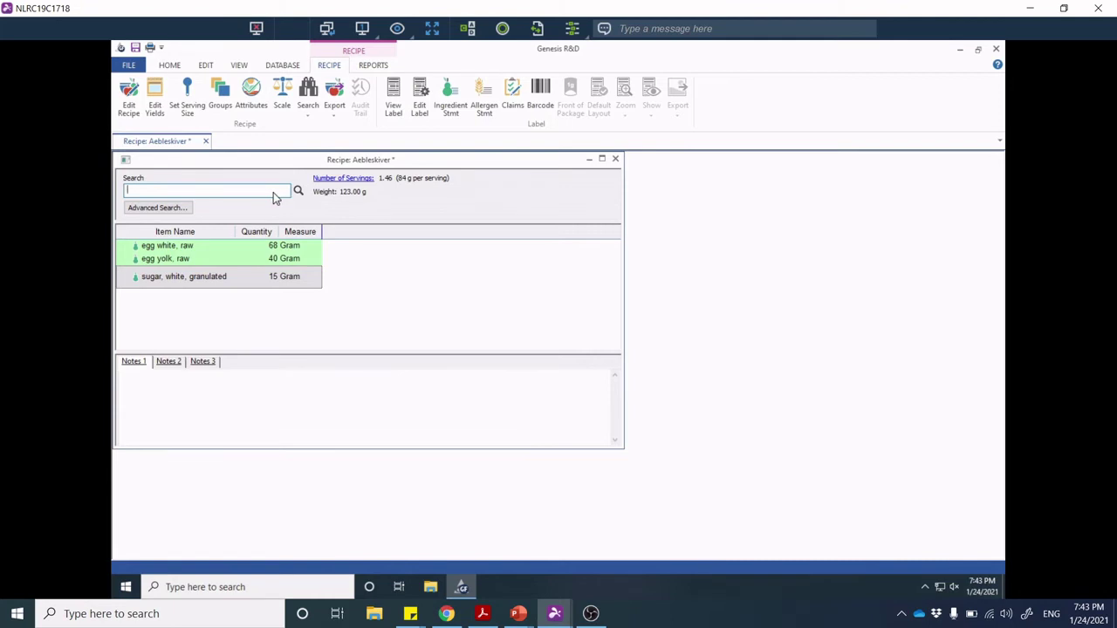
Step: Search for 'baking powder', sort by supplier and widen the item name column
type("baking powder")
key("Return")
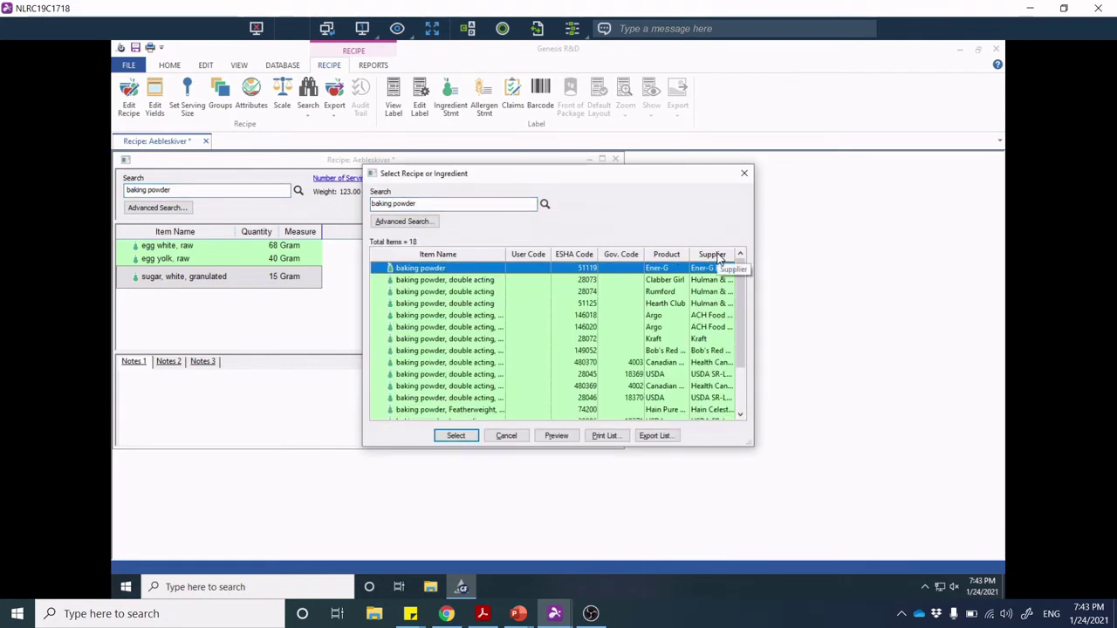
left_click(717, 256)
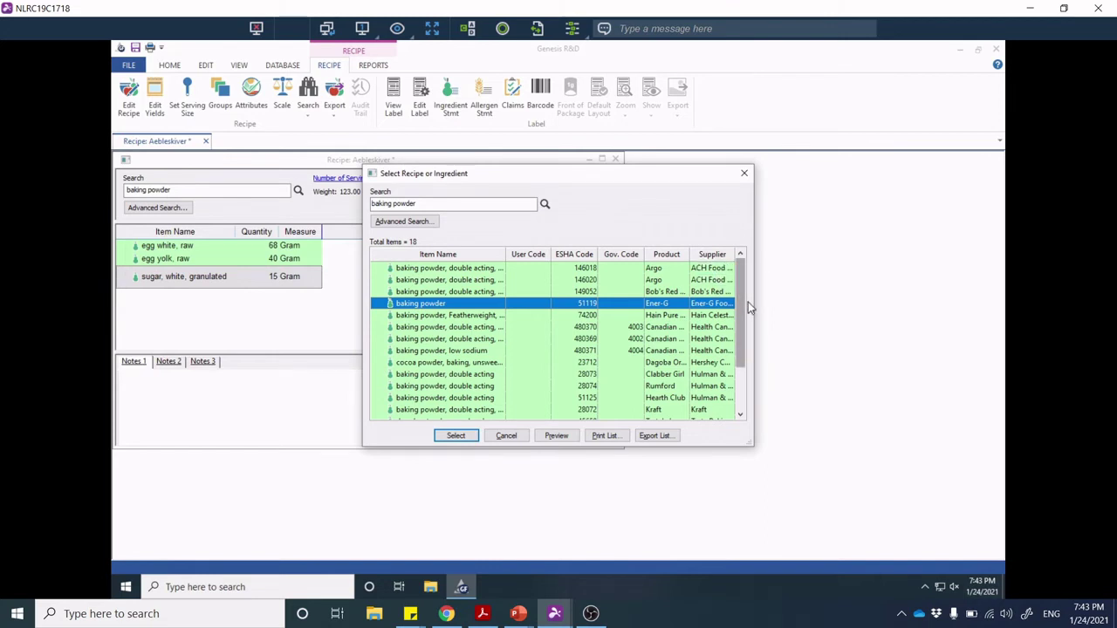
scroll(741, 324, "down", 2)
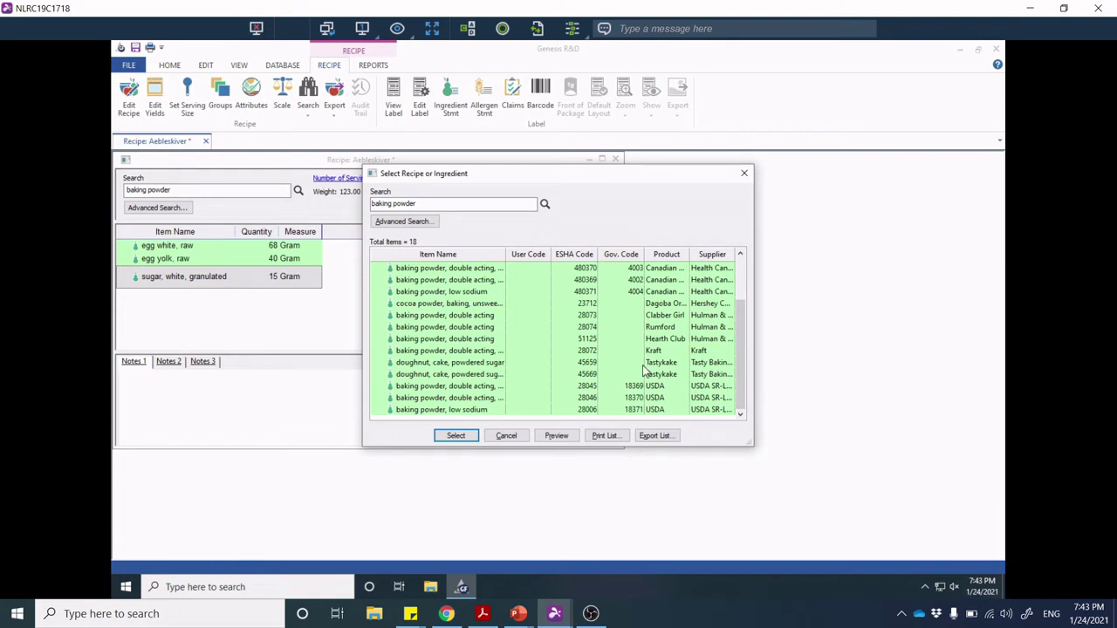
left_click_drag(508, 257, 549, 267)
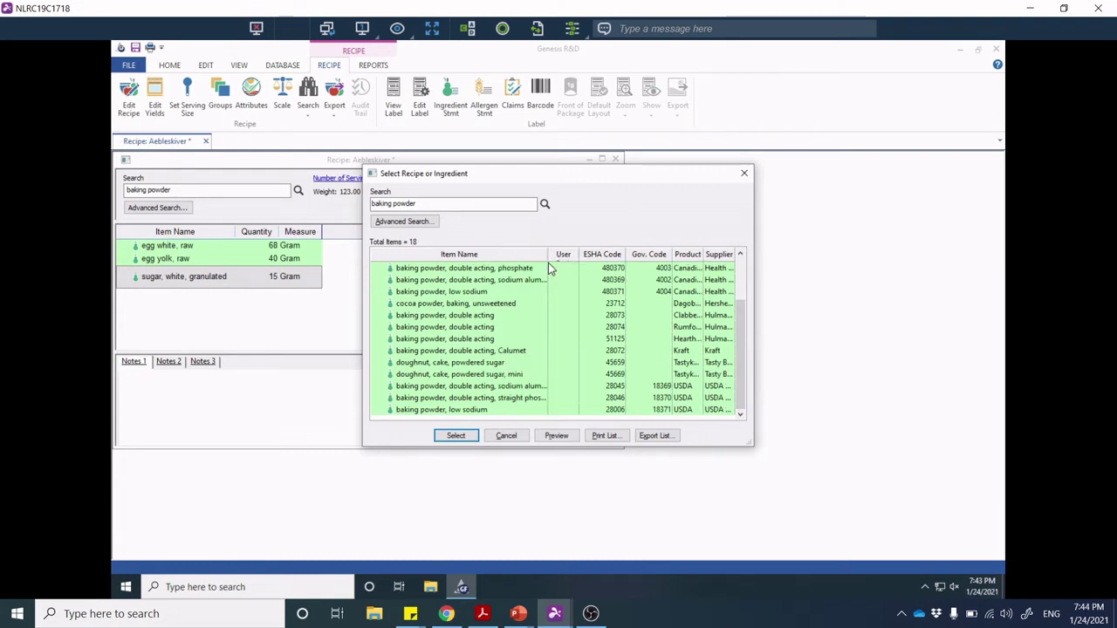
Step: Add the double-acting sodium aluminum sulfate baking powder at 4 grams
left_click(510, 388)
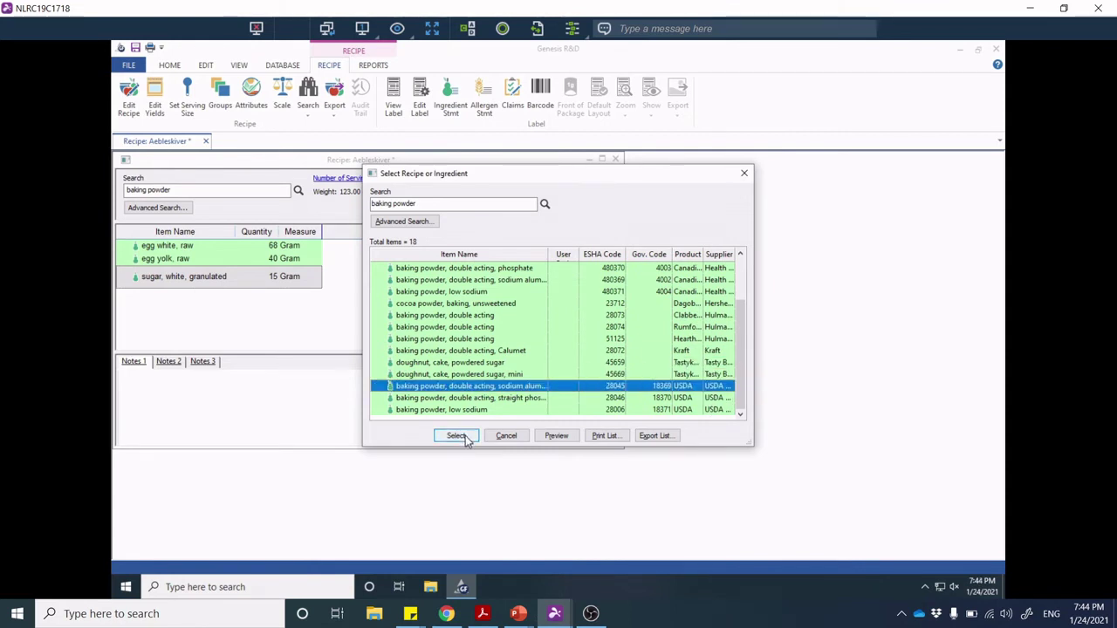
left_click(457, 435)
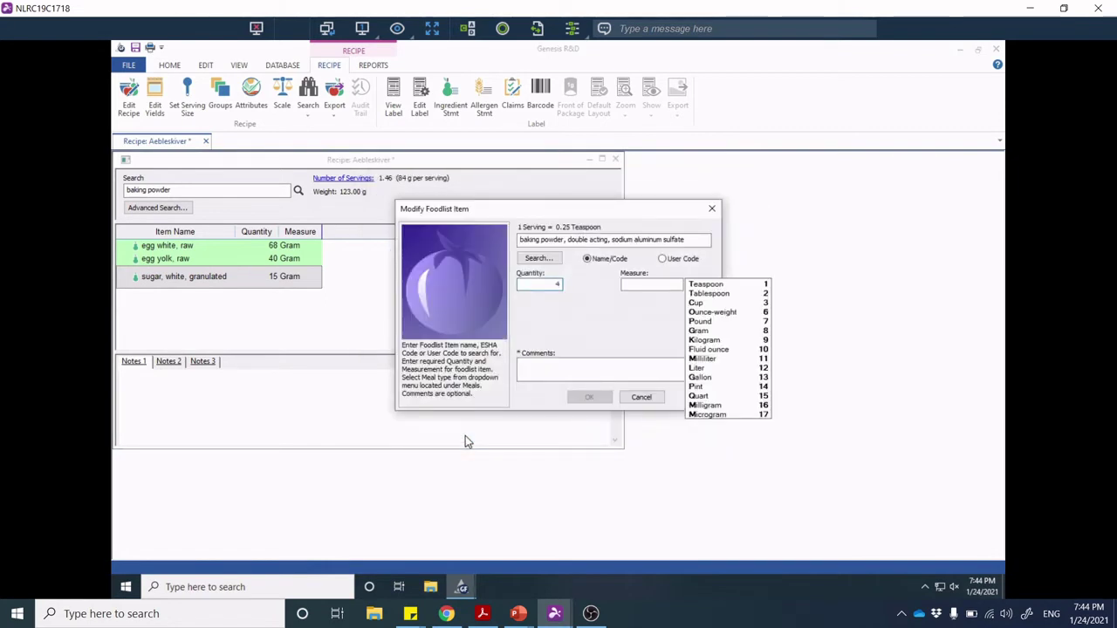
key("Tab")
key("8")
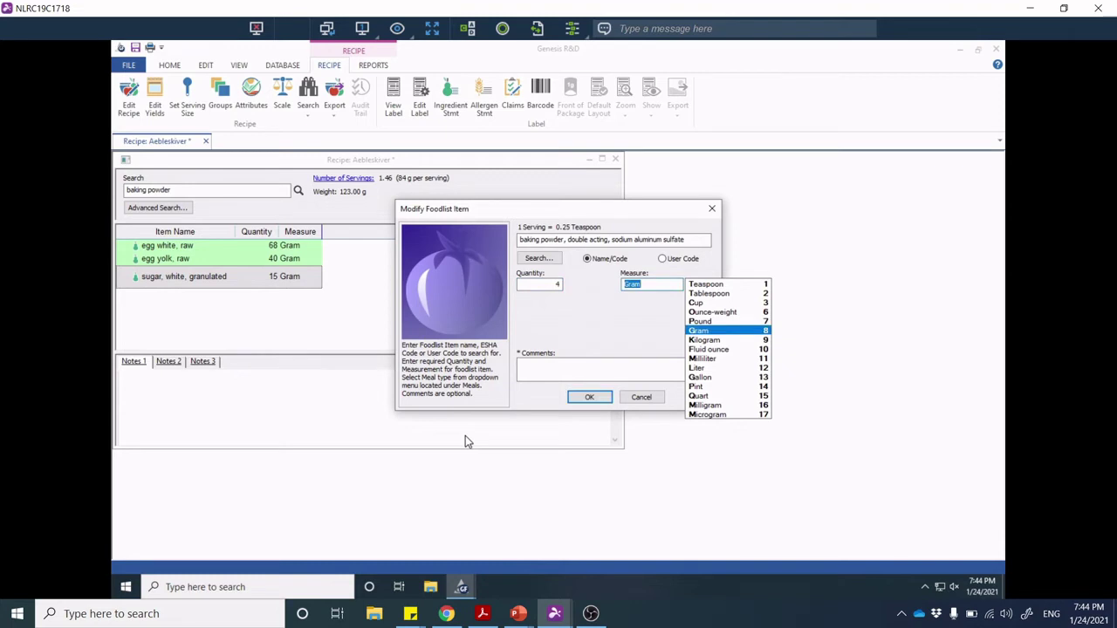
key("Return")
left_click(282, 189)
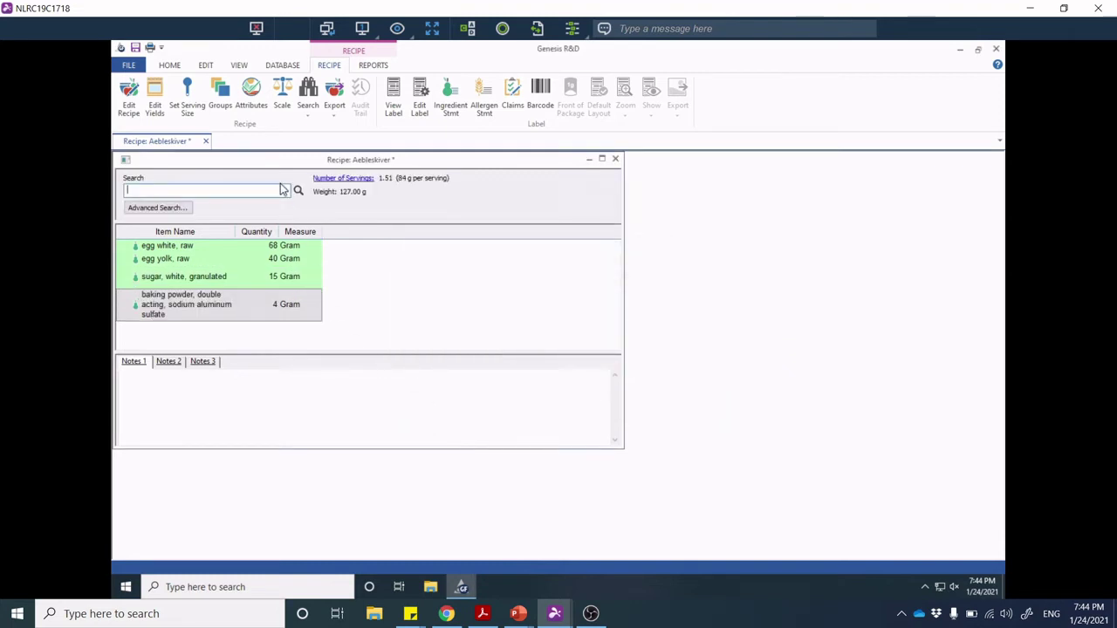
Step: Search for 'baking soda' and add the first result at 1 gram
type("baking soda")
key("Return")
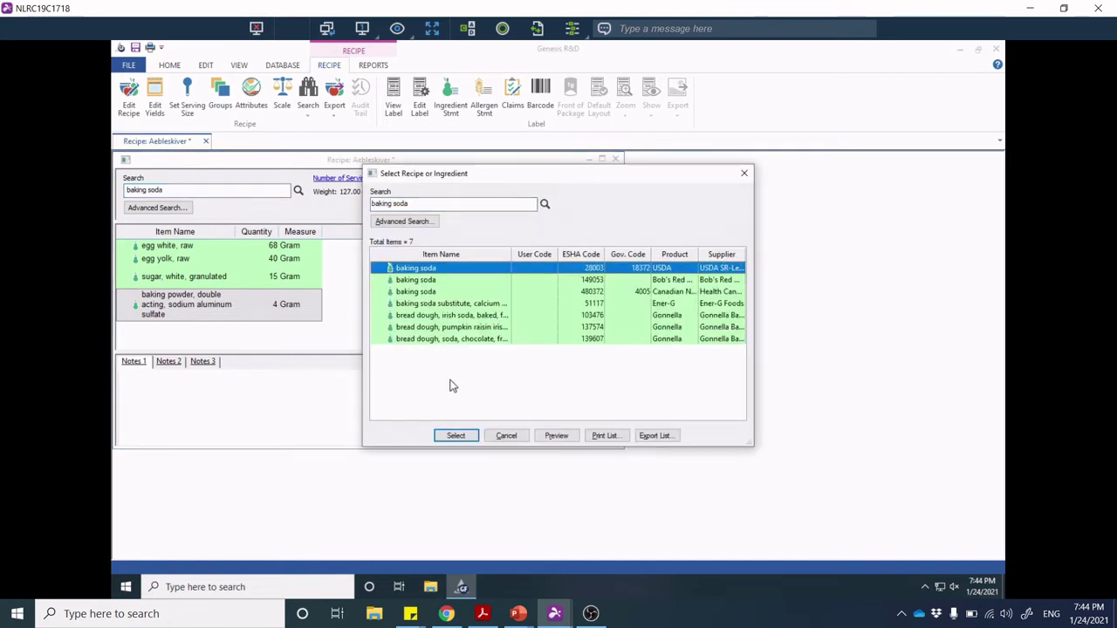
left_click(450, 438)
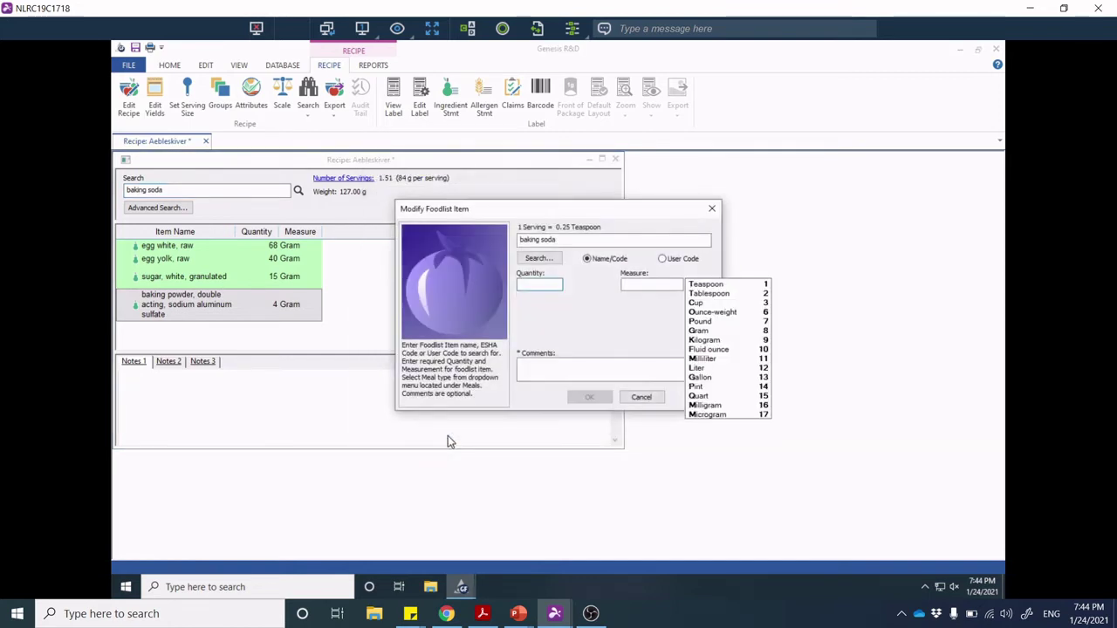
type("18")
key("Return")
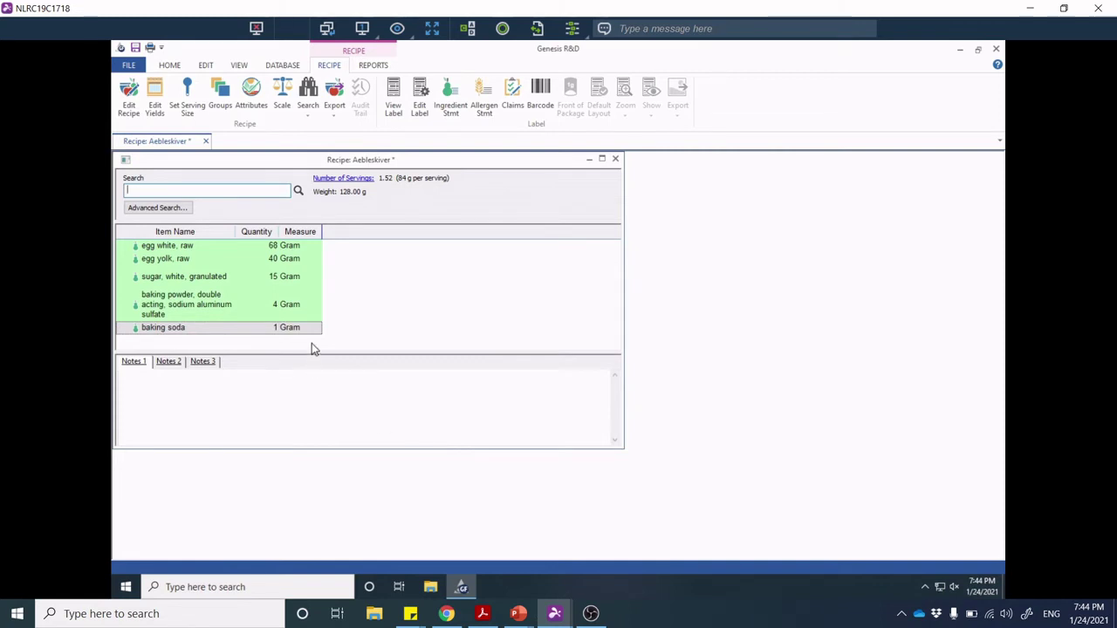
Step: Search for salt, dismiss the 400-item notice, and add 'salt, table' at 2 grams
type("t")
key("Return")
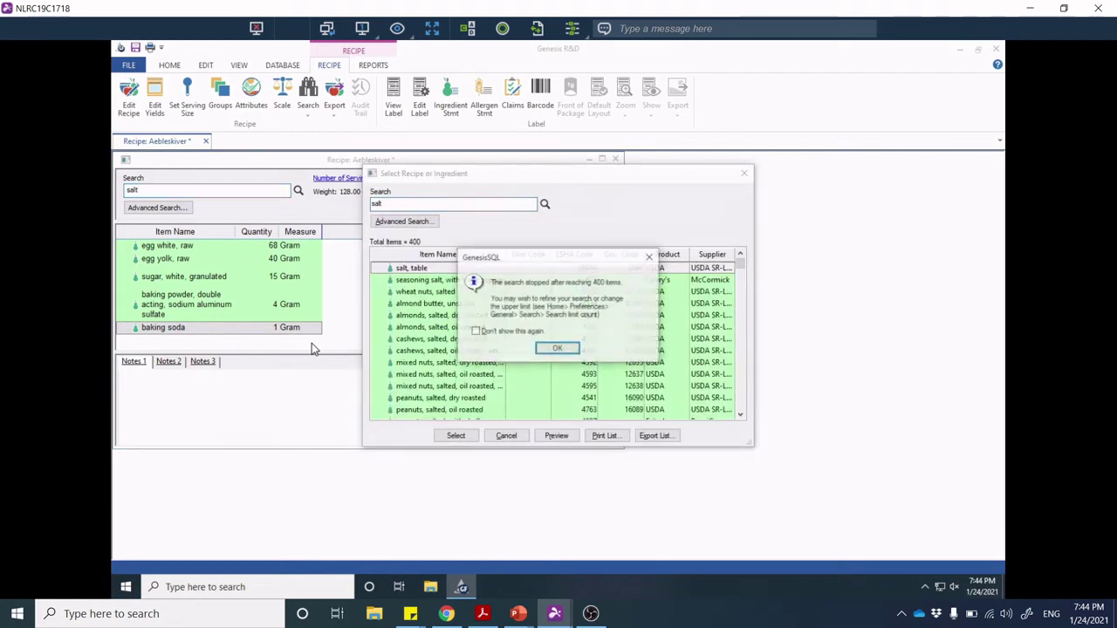
left_click(556, 348)
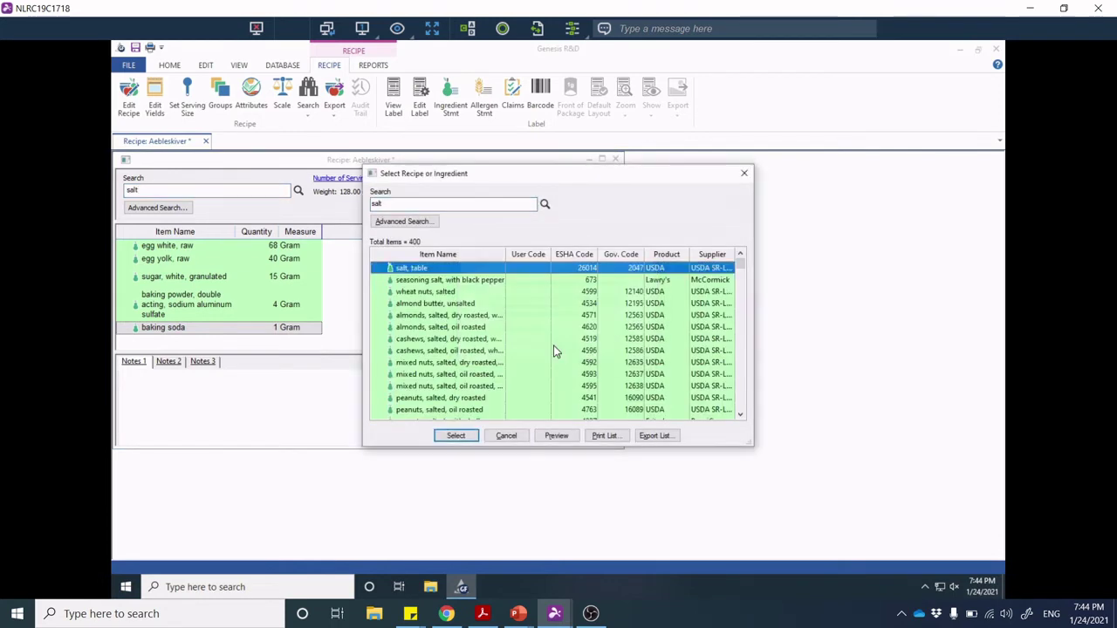
left_click(456, 435)
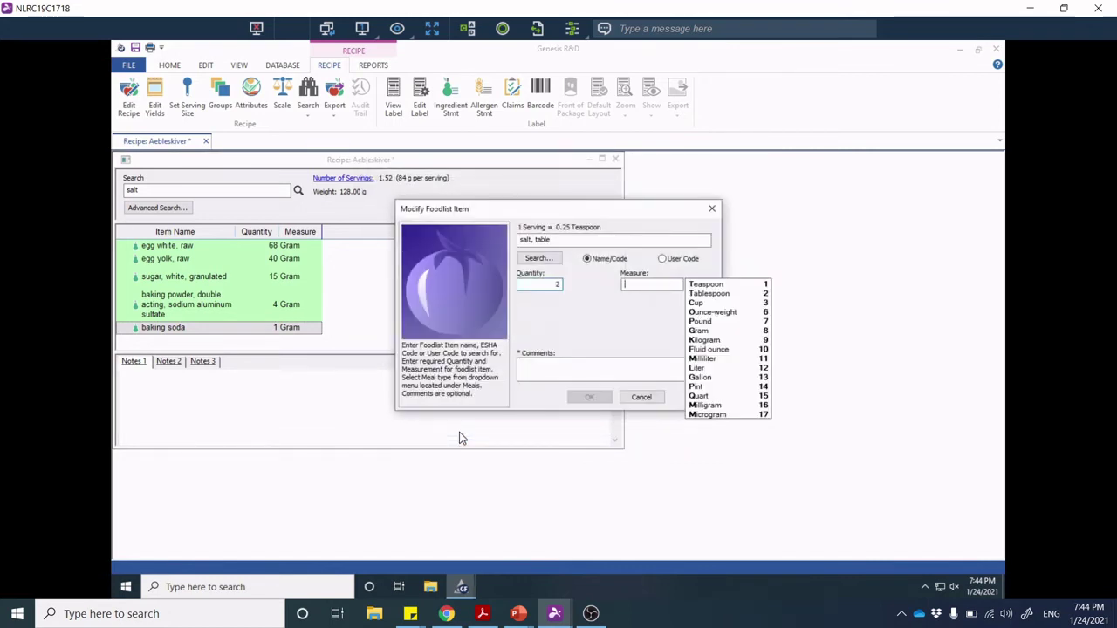
type("8")
key("Return")
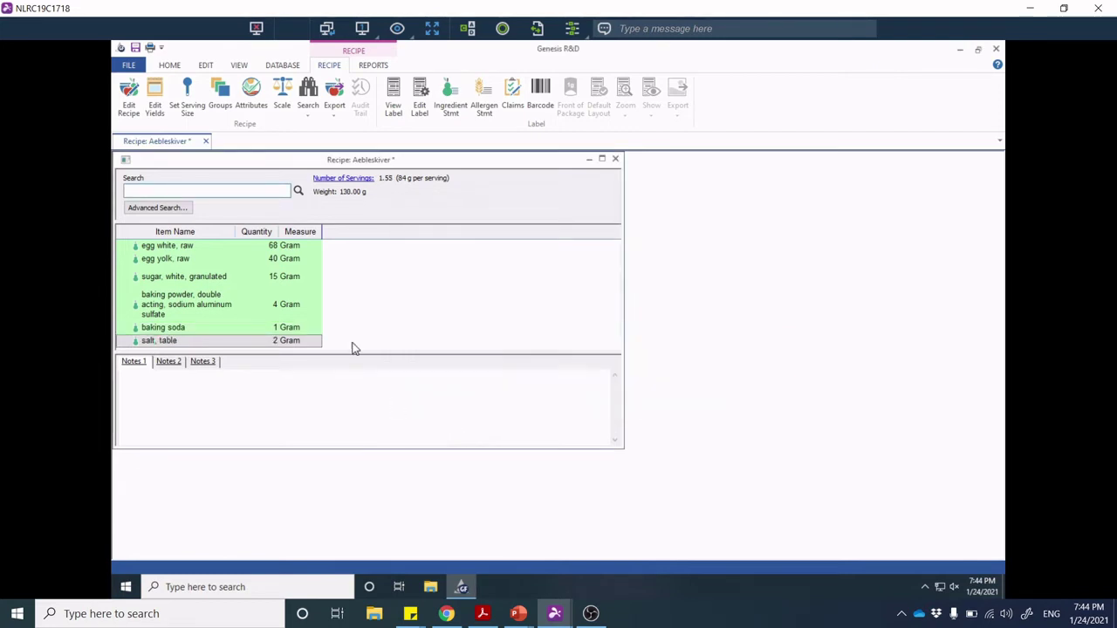
Step: Search the ingredient database for 'flour, all purpose'
left_click(227, 198)
type("flour, AP")
key("Return")
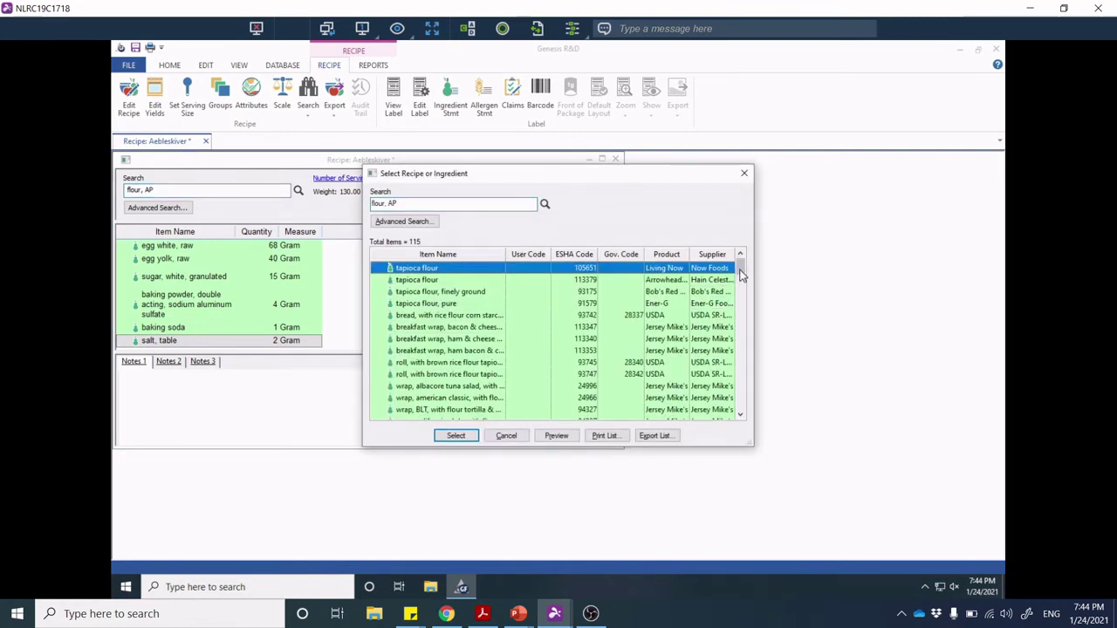
scroll(742, 279, "down", 10)
scroll(754, 322, "down", 10)
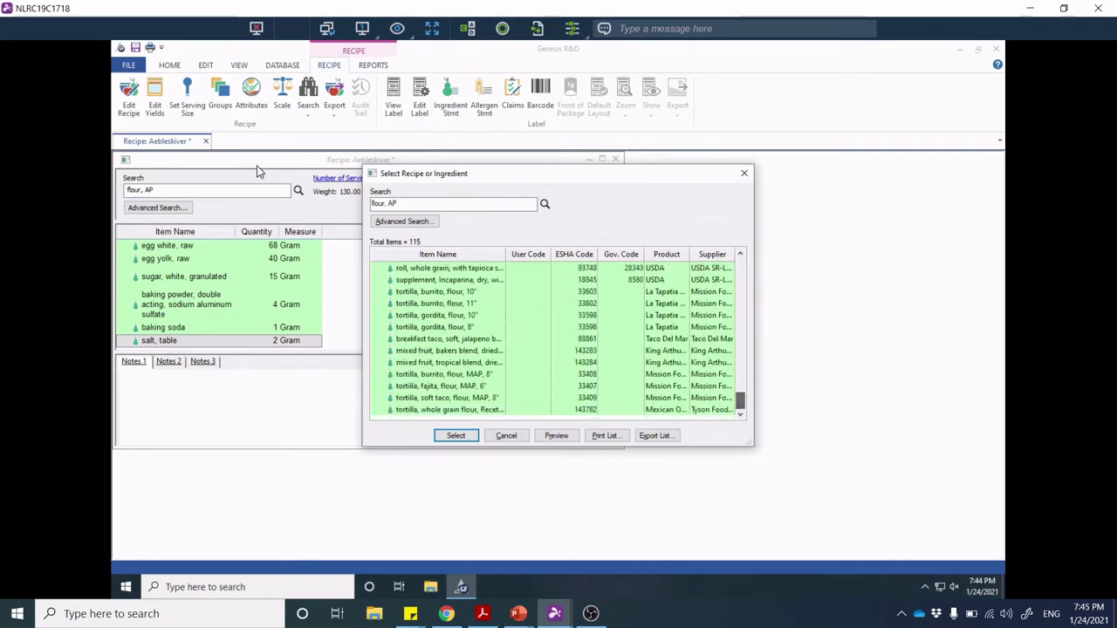
left_click(166, 197)
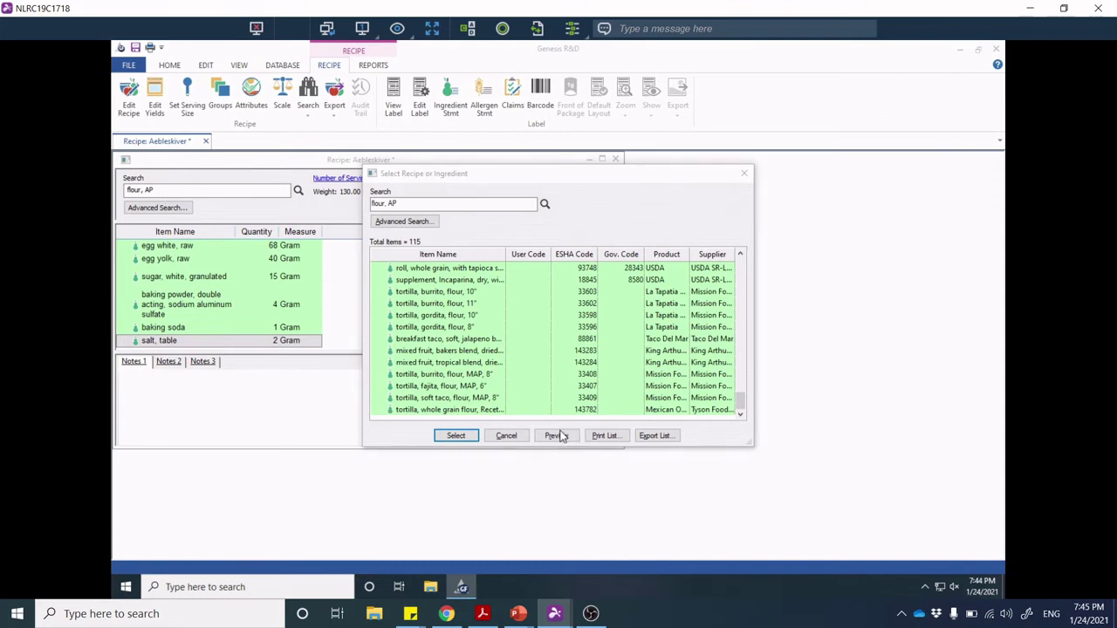
left_click(457, 208)
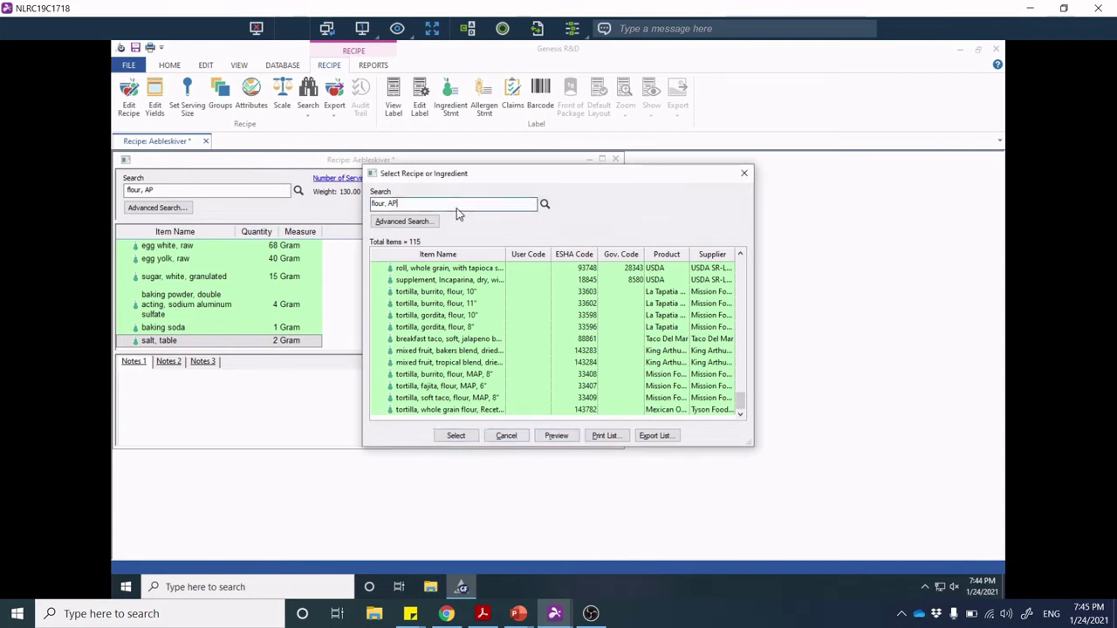
key("BackSpace")
key("BackSpace")
type("all purpose")
left_click(456, 435)
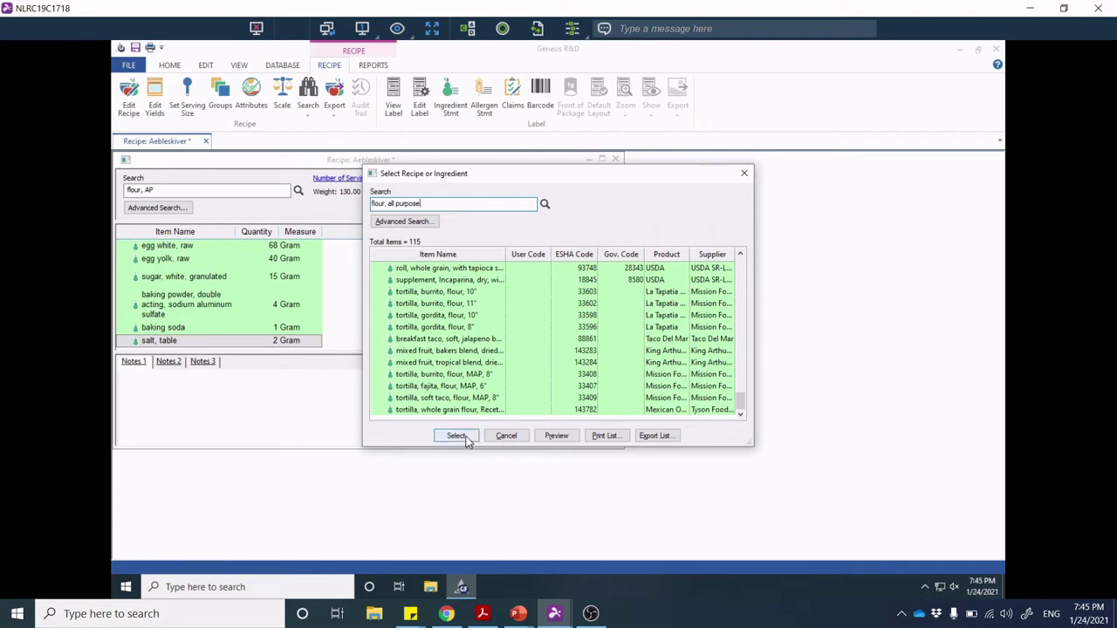
left_click(544, 204)
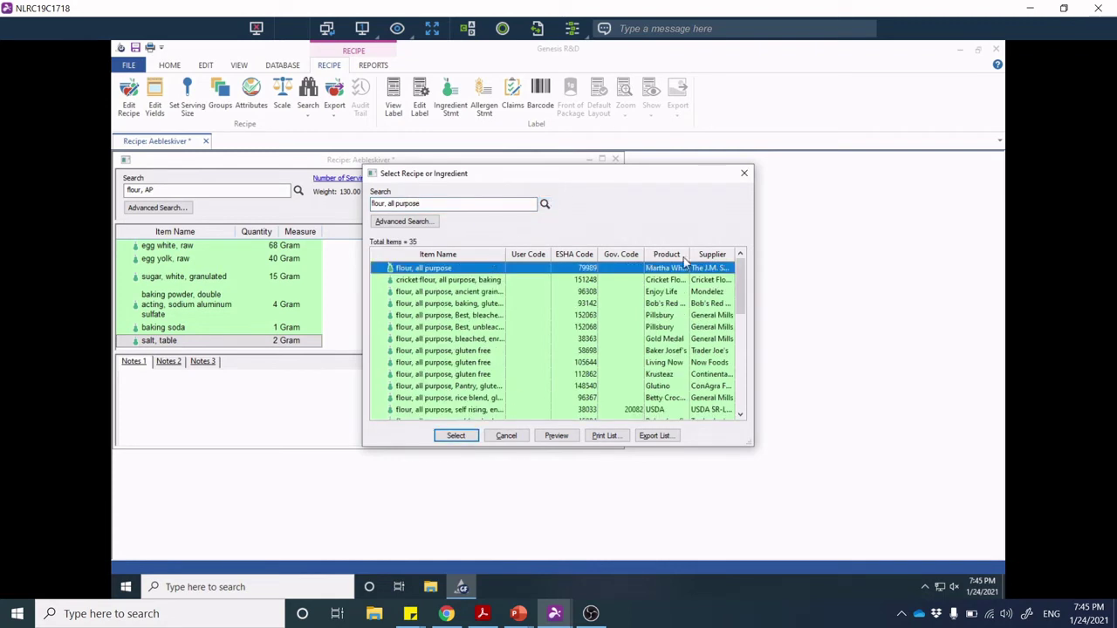
Step: Sort the flour results by supplier and select the white, bleached, enriched all-purpose flour
left_click(722, 257)
left_click_drag(742, 298, 743, 416)
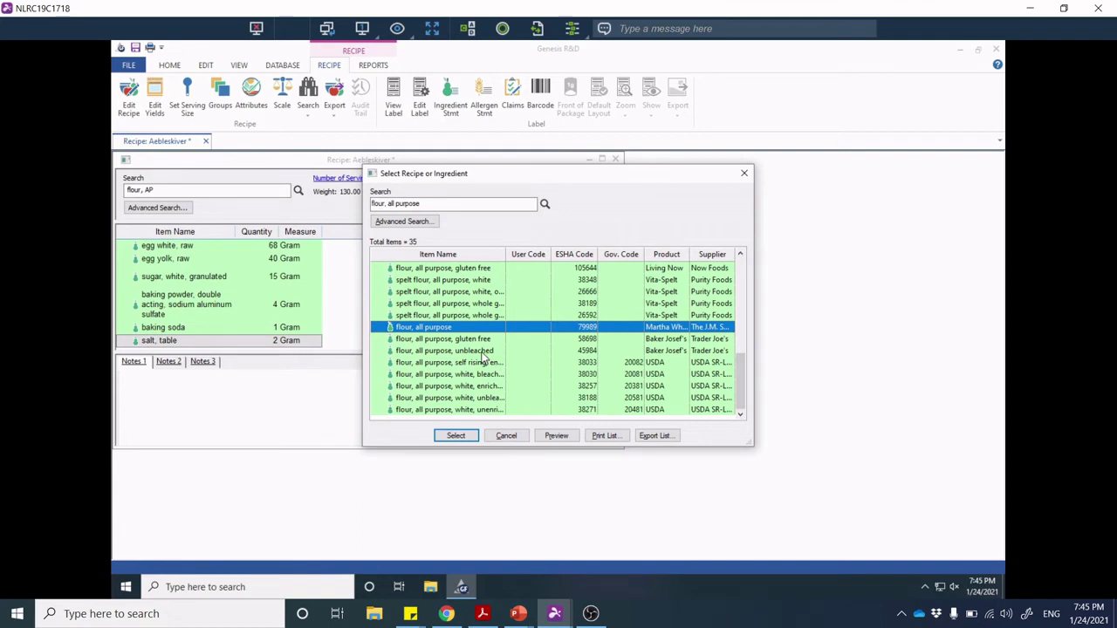
left_click(481, 353)
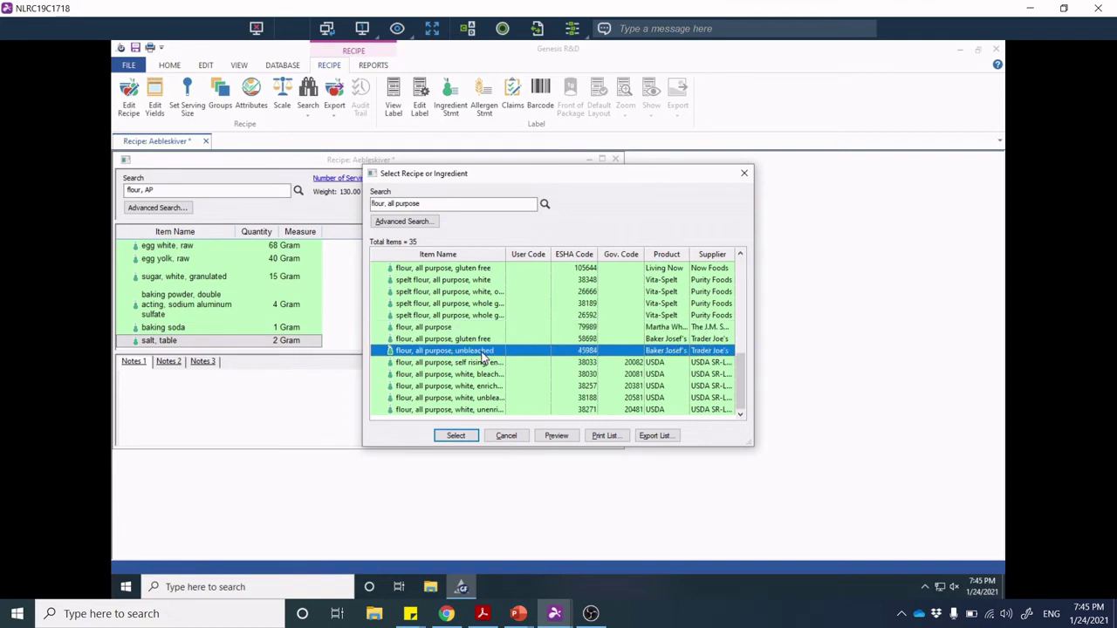
left_click(482, 363)
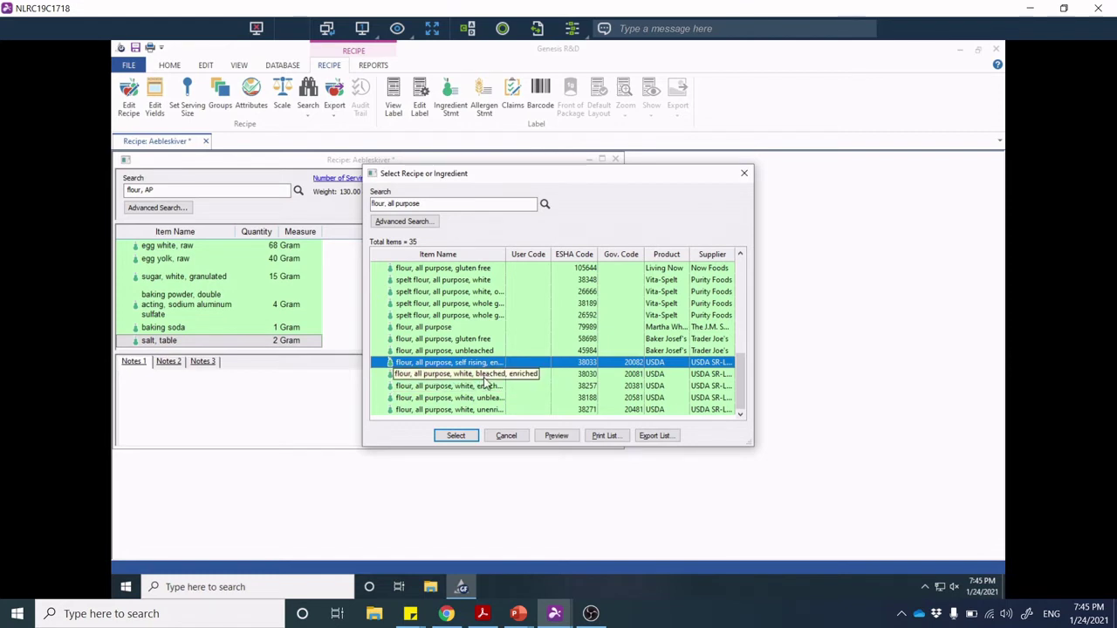
left_click(484, 377)
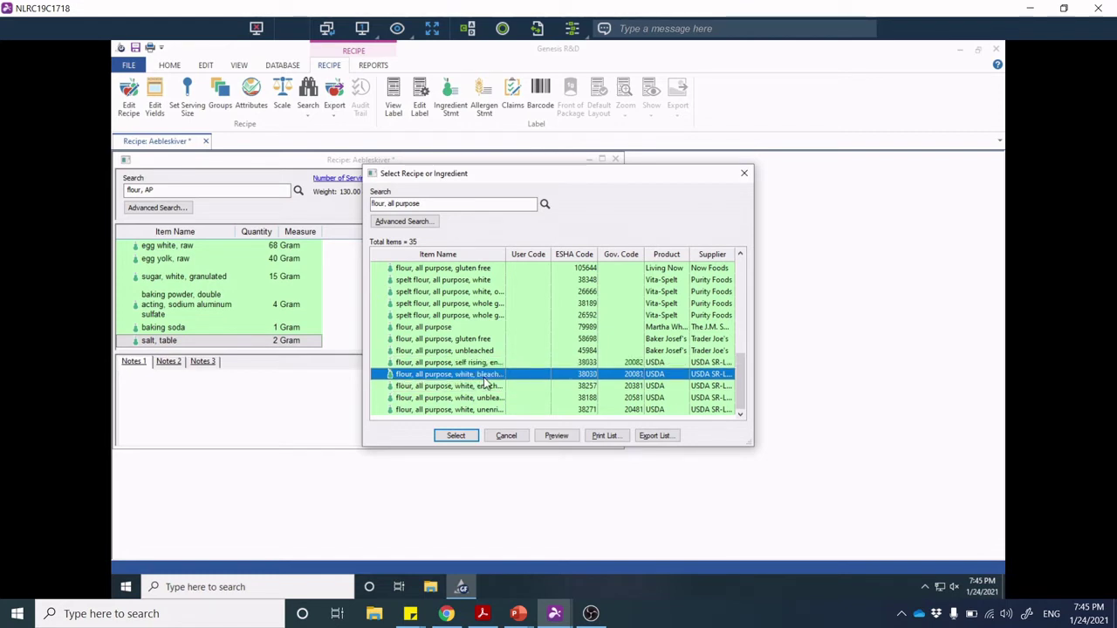
left_click(456, 435)
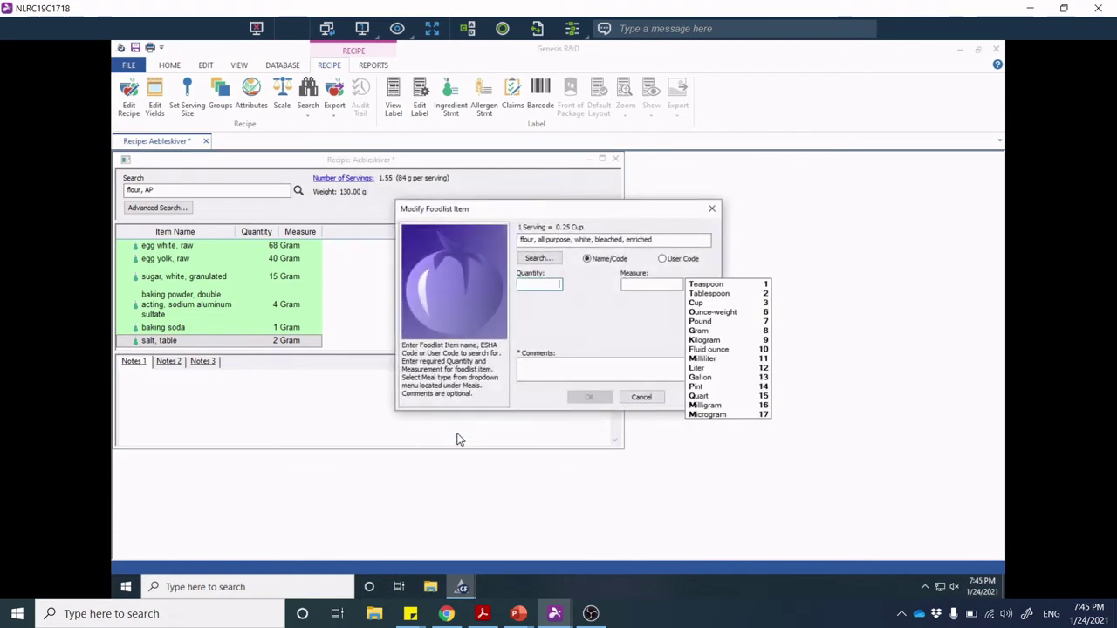
Step: Enter 306 as the flour quantity with Gram as the measure and add it
type("306")
key("Tab")
type("g")
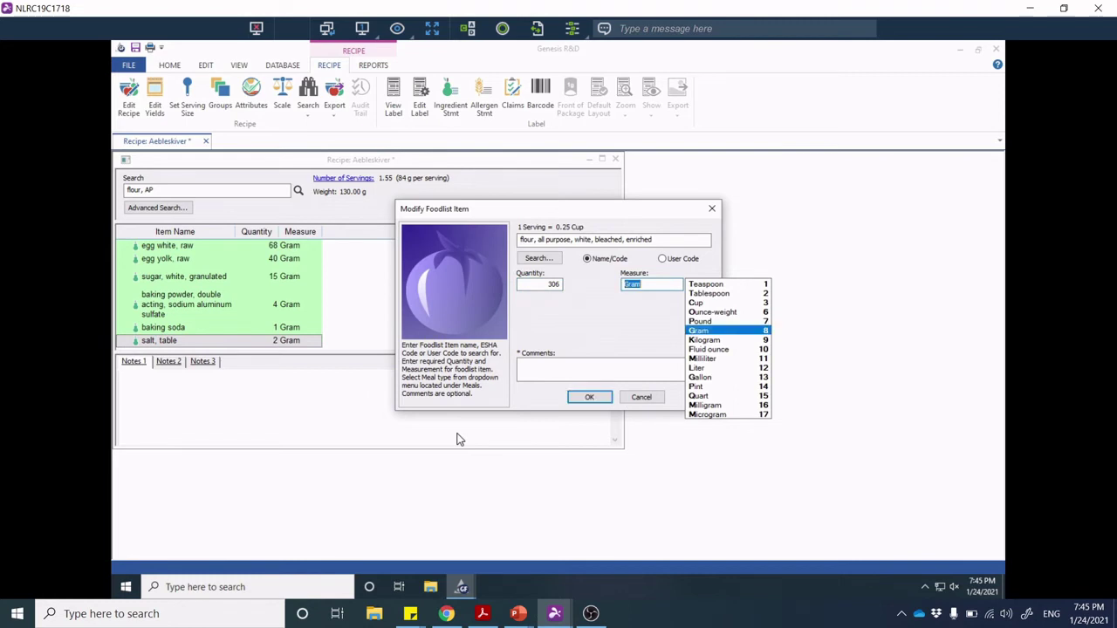
key("Return")
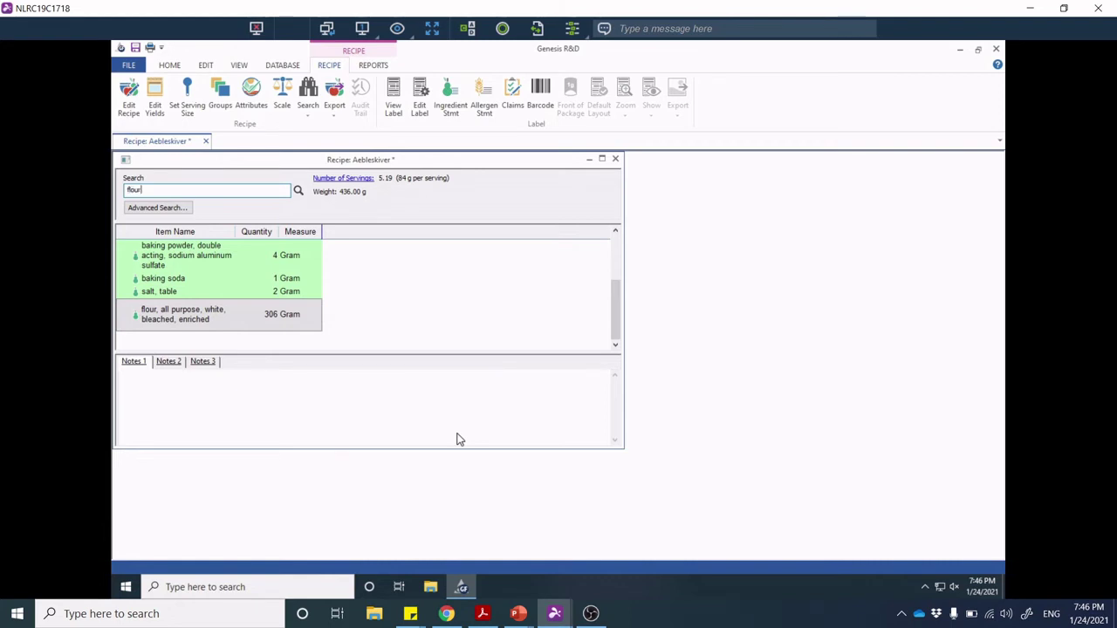
Step: Add 2 cups of the white, enriched, calcium-fortified all-purpose flour, found by sorting results by supplier
type("ose")
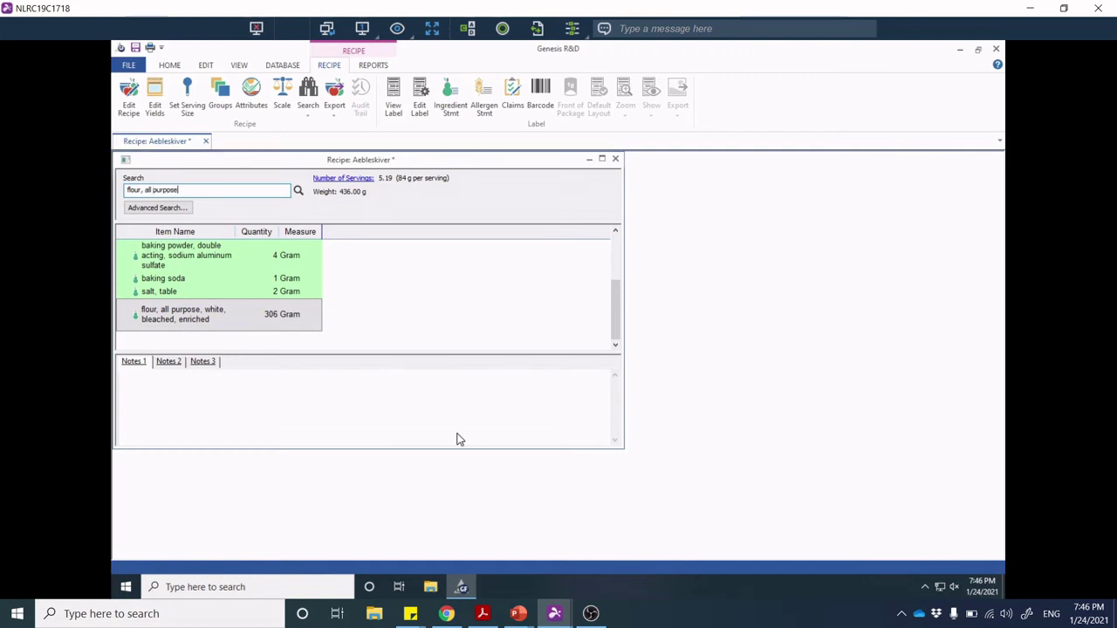
key("Return")
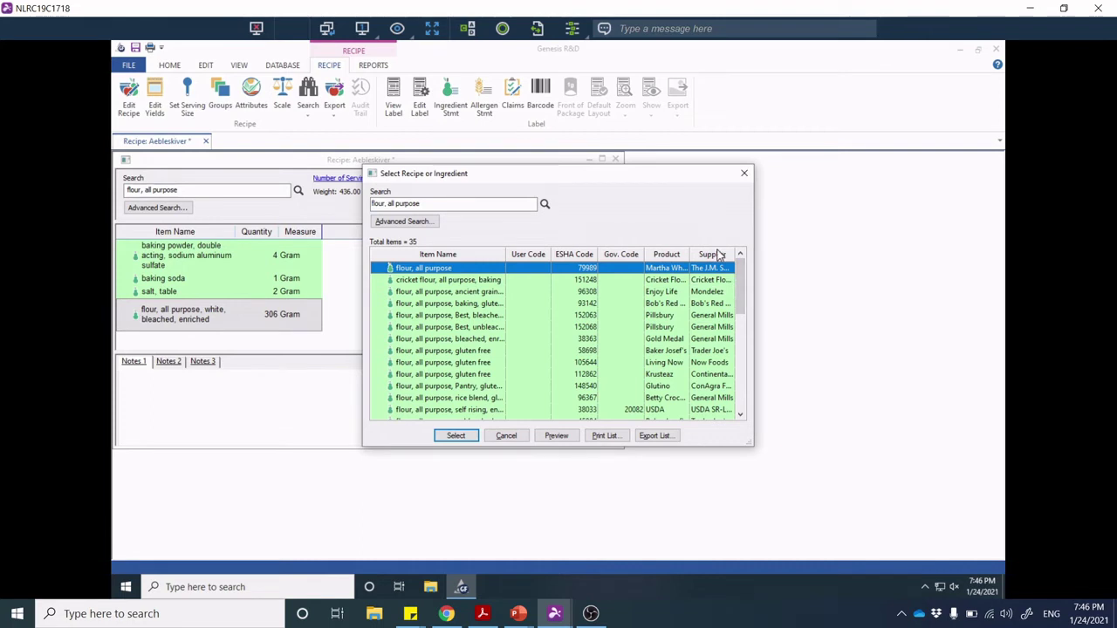
left_click(716, 254)
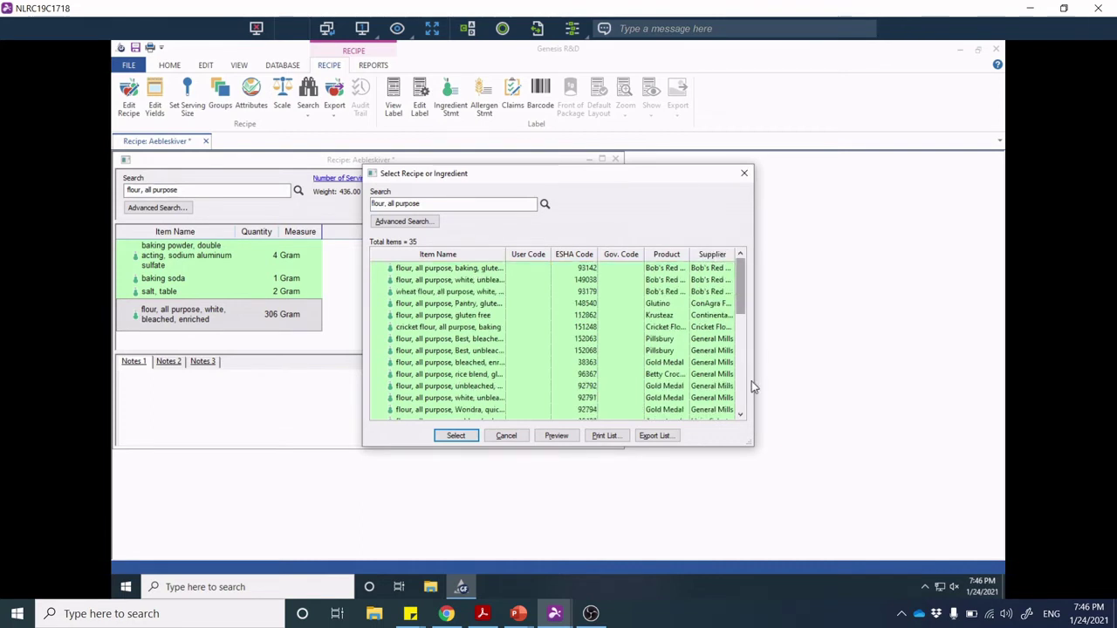
scroll(742, 401, "down", 7)
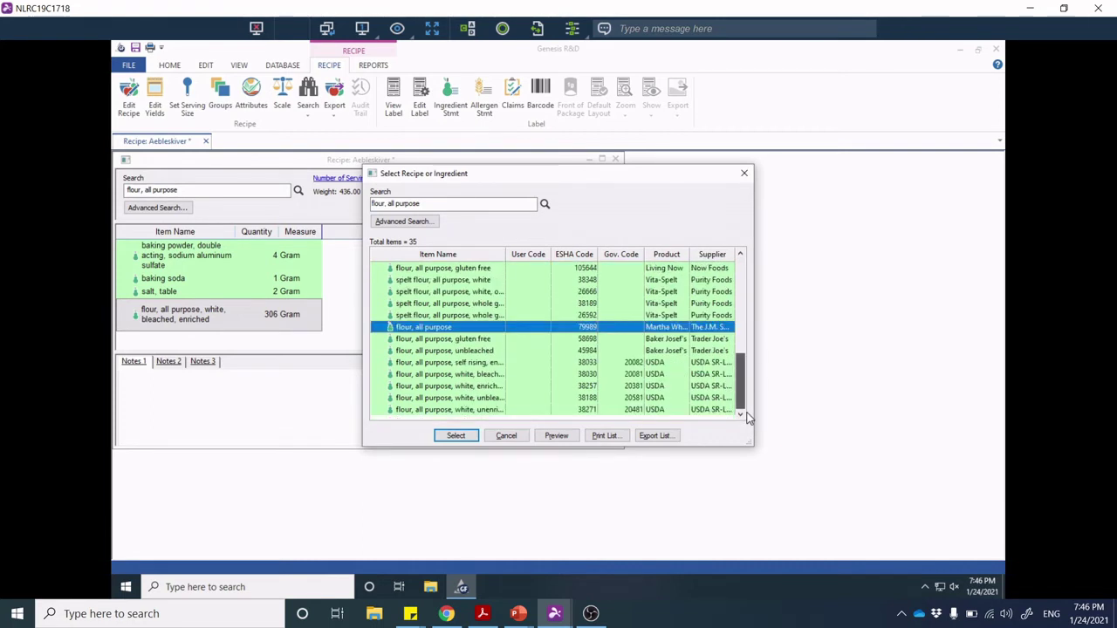
left_click(711, 385)
left_click(455, 435)
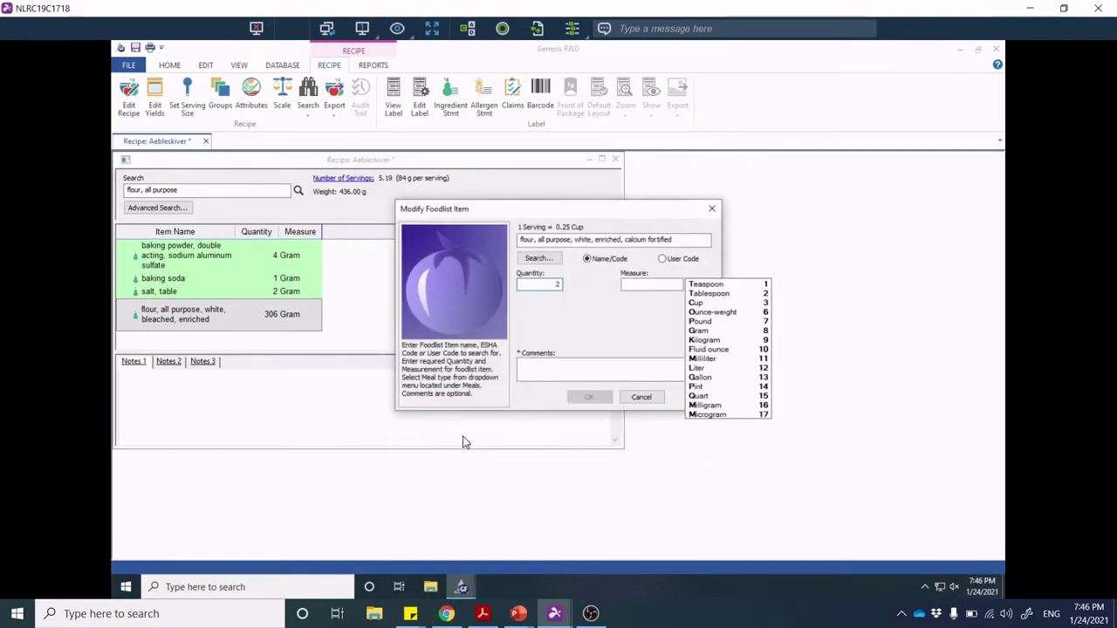
left_click(698, 304)
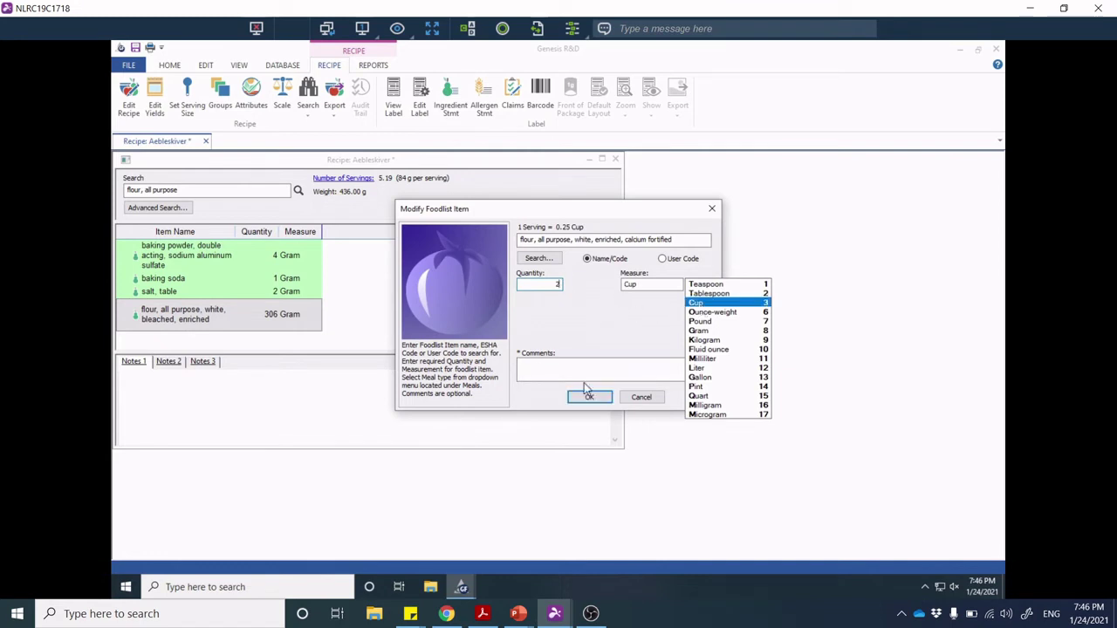
left_click(588, 399)
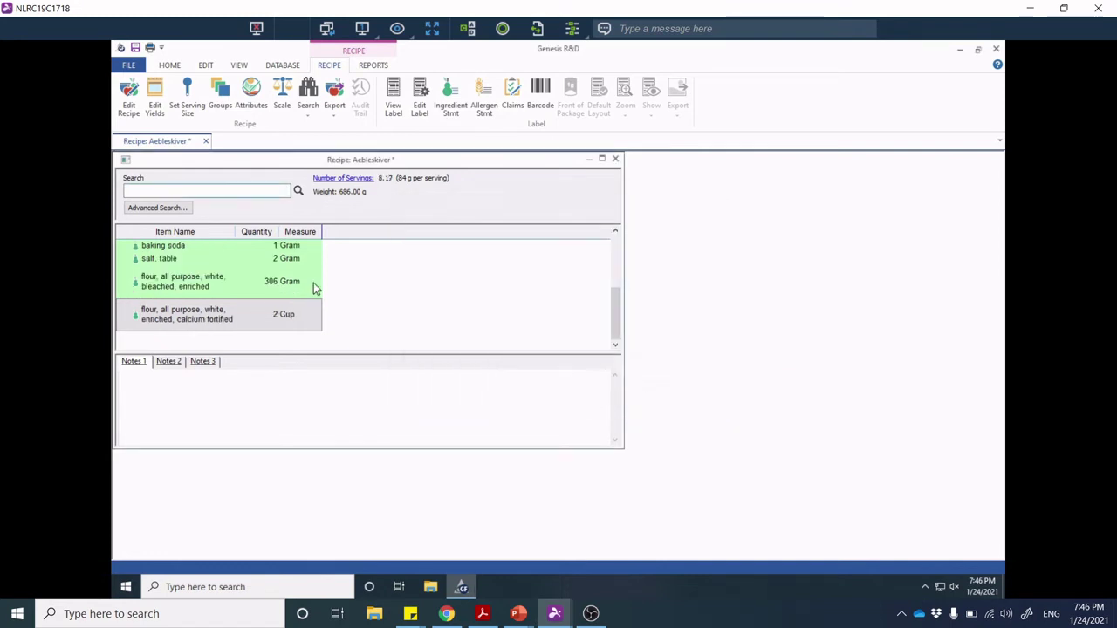
left_click(250, 319)
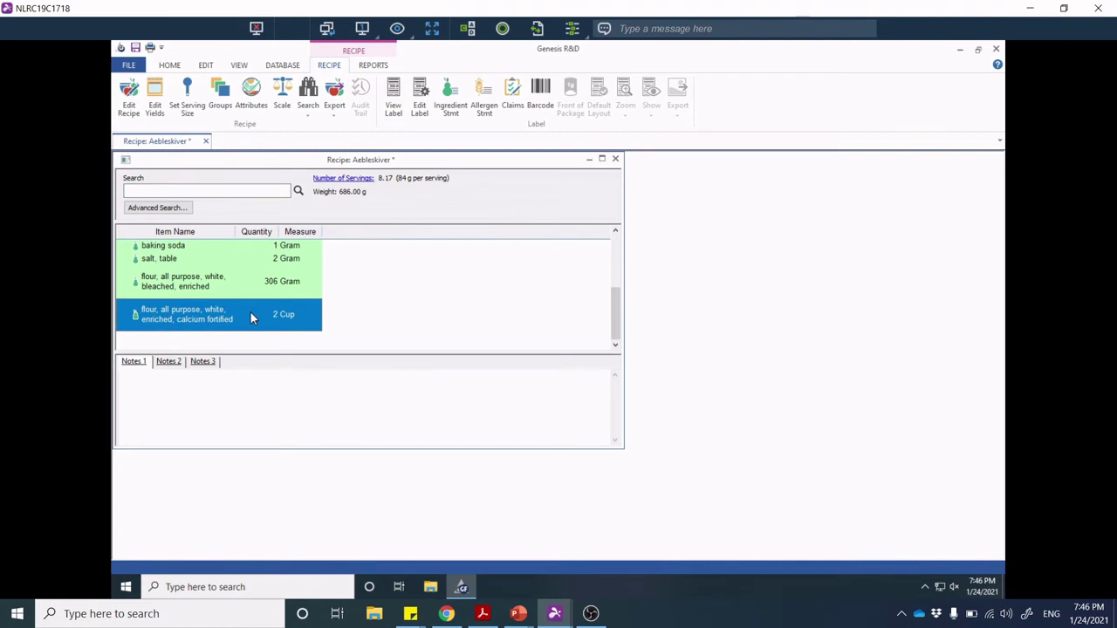
Step: Generate the nutrient spreadsheet report from Reports and maximize its window
left_click(373, 66)
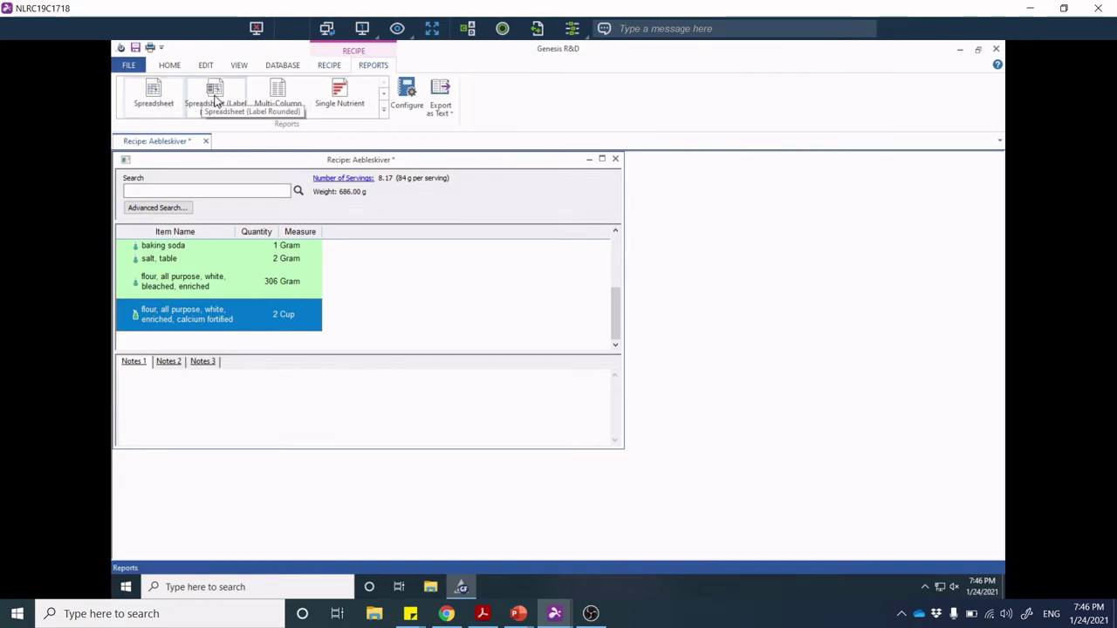
left_click(174, 102)
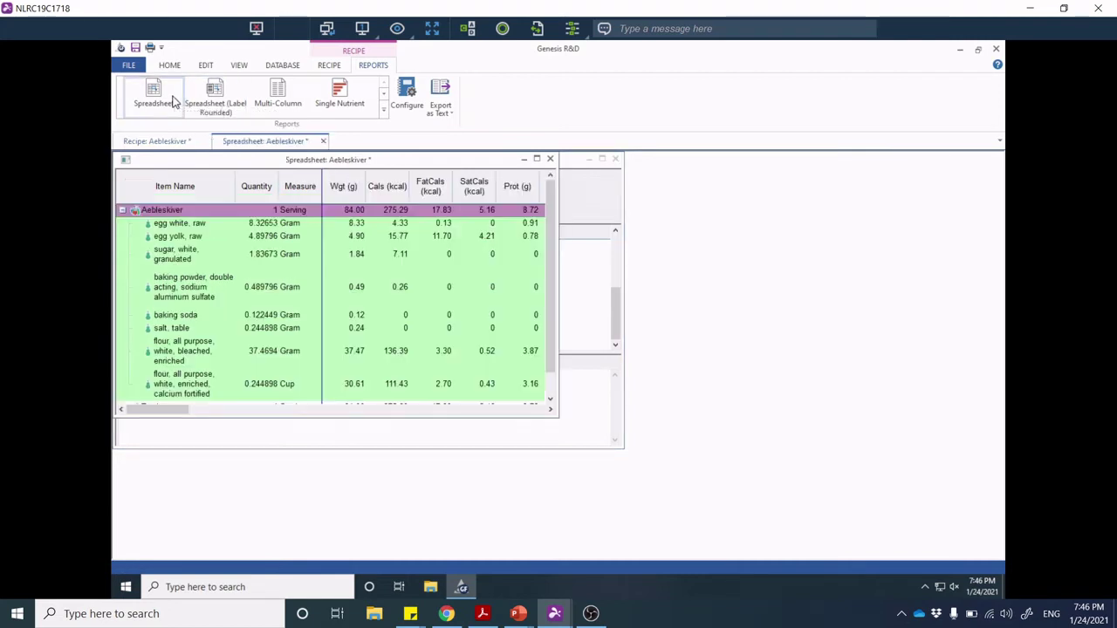
left_click(537, 160)
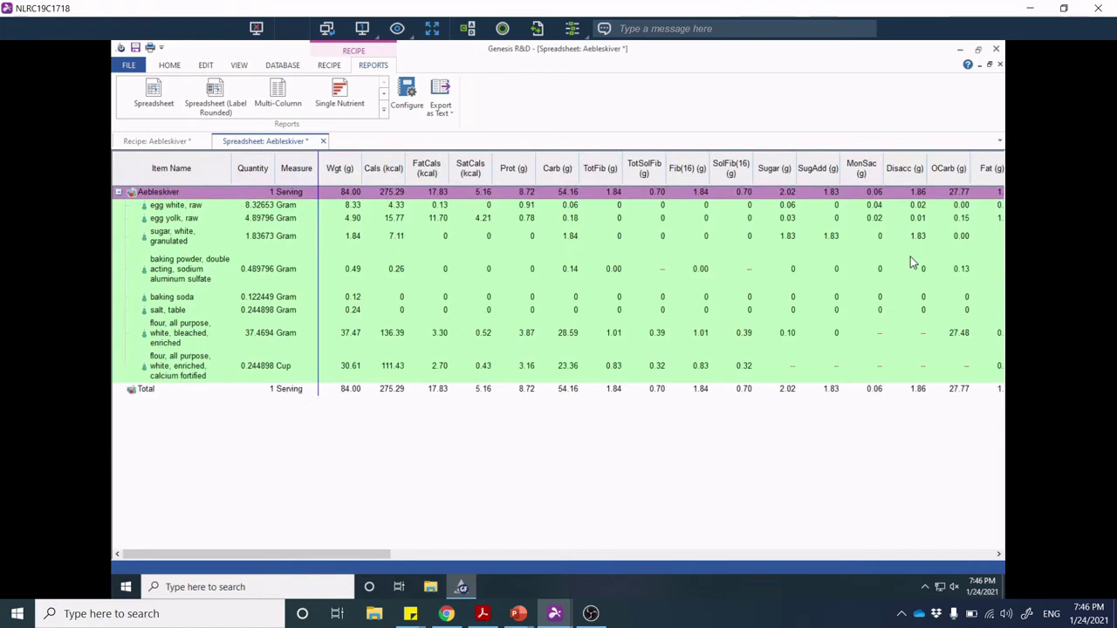
Step: Compare the calcium-fortified and enriched flour rows in the spreadsheet
left_click(250, 369)
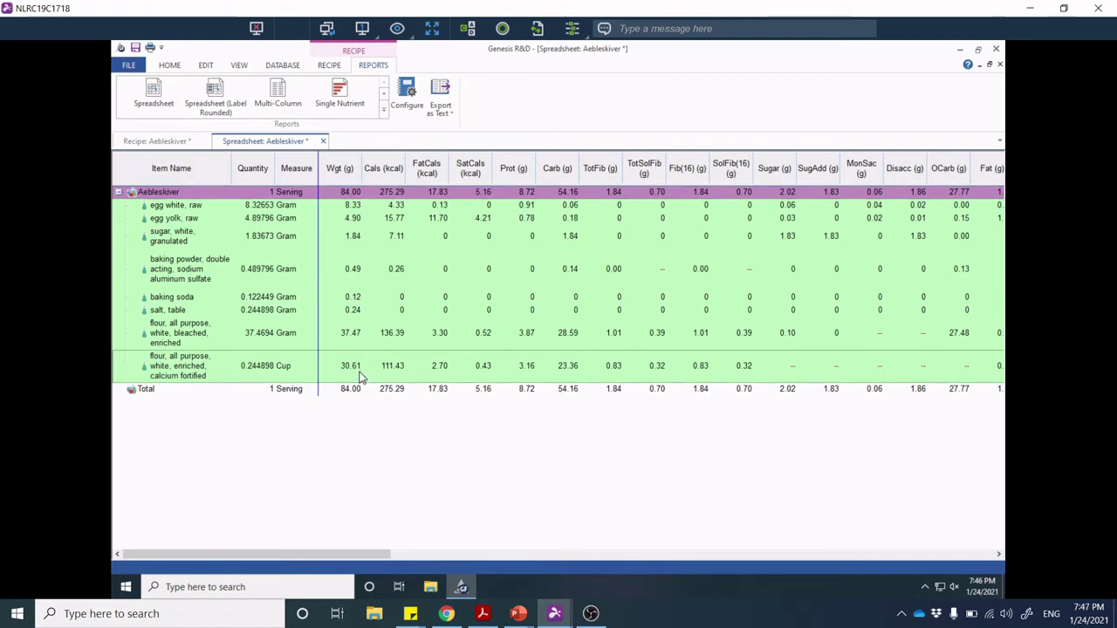
left_click(355, 336)
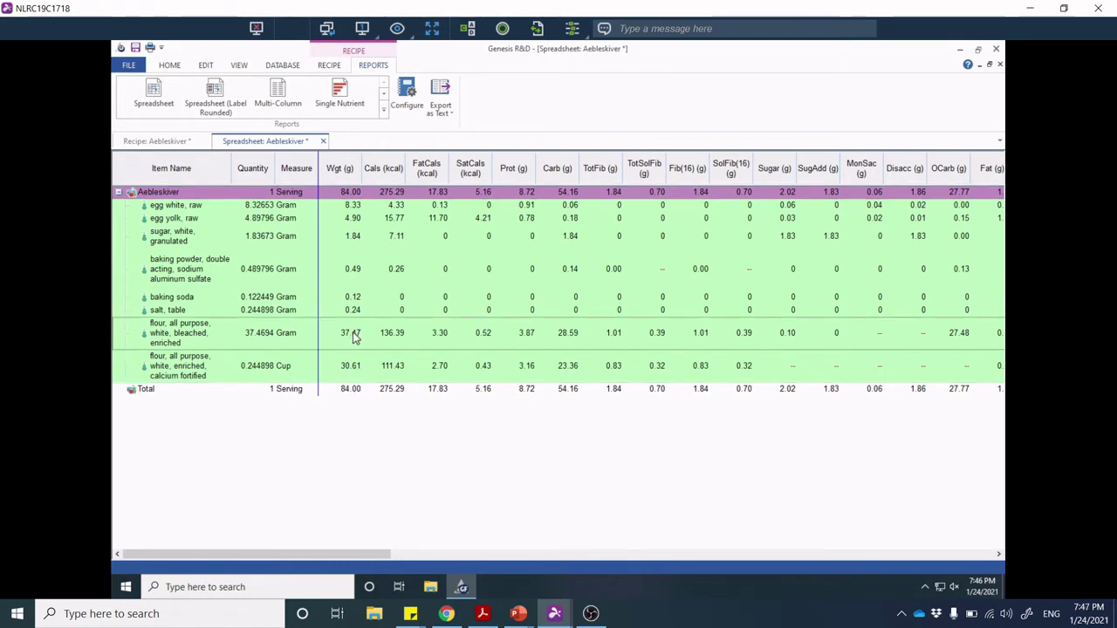
left_click(351, 369)
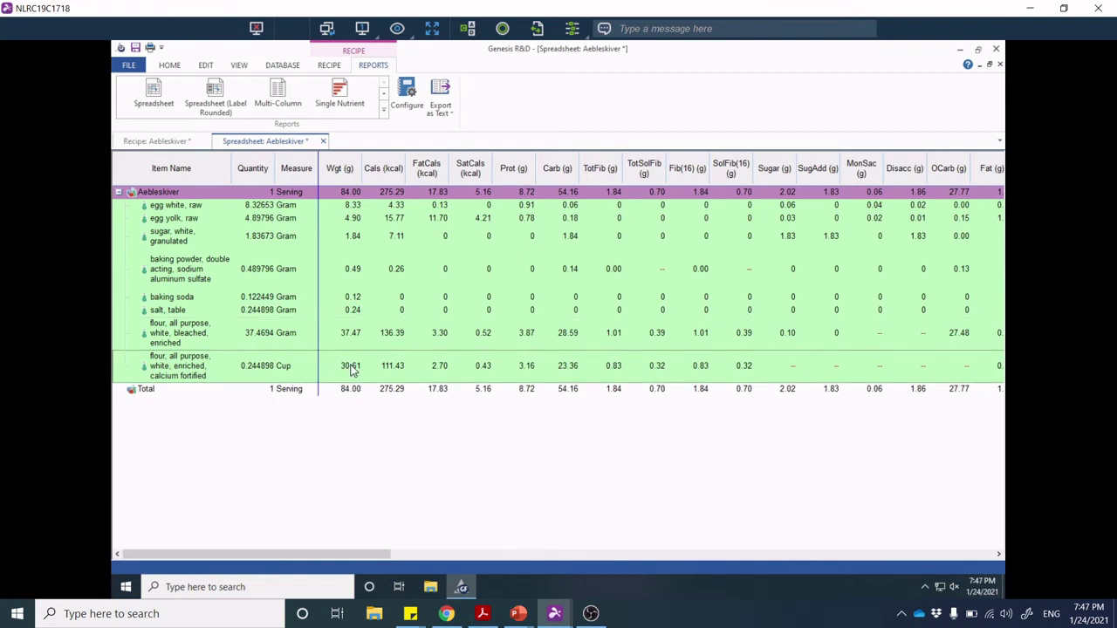
left_click(288, 334)
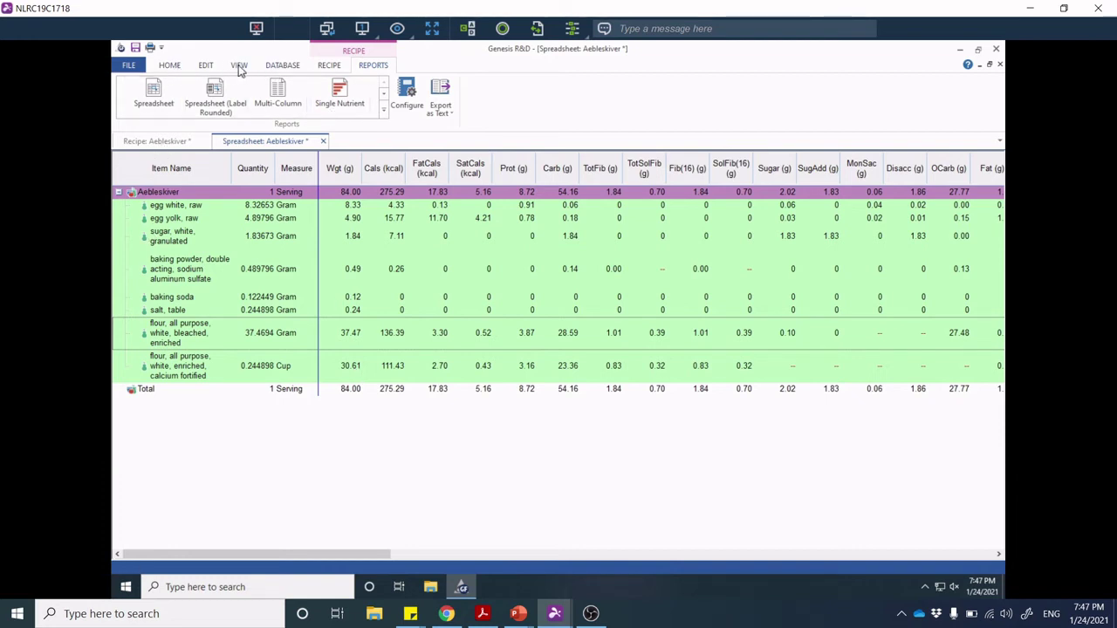
Step: Look through the file, edit, window, database and recipe command menus
left_click(169, 65)
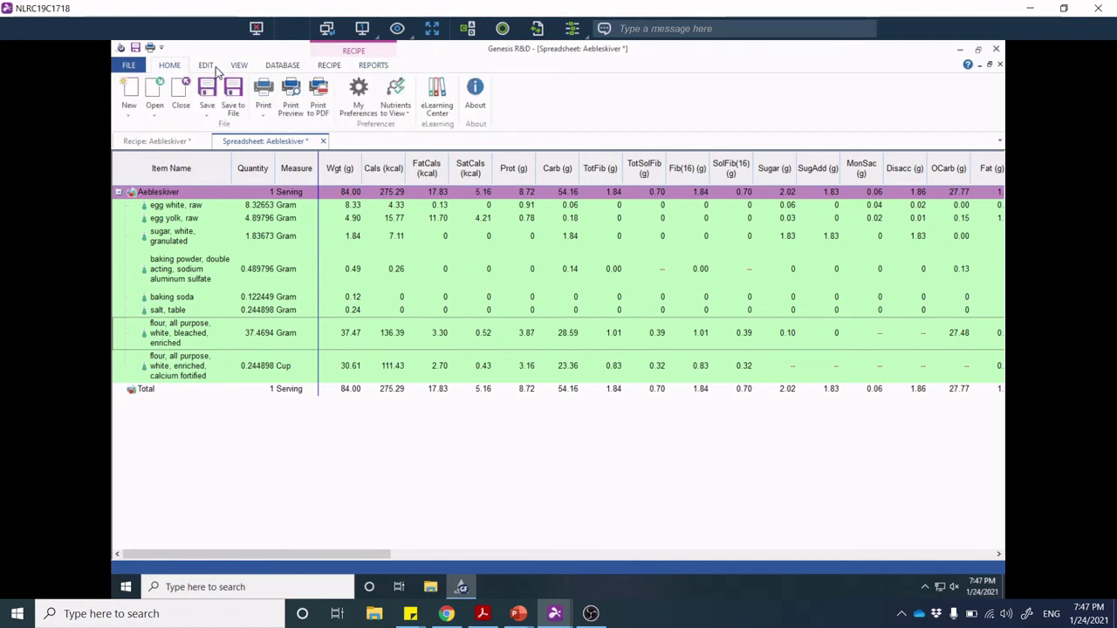
left_click(215, 72)
left_click(243, 68)
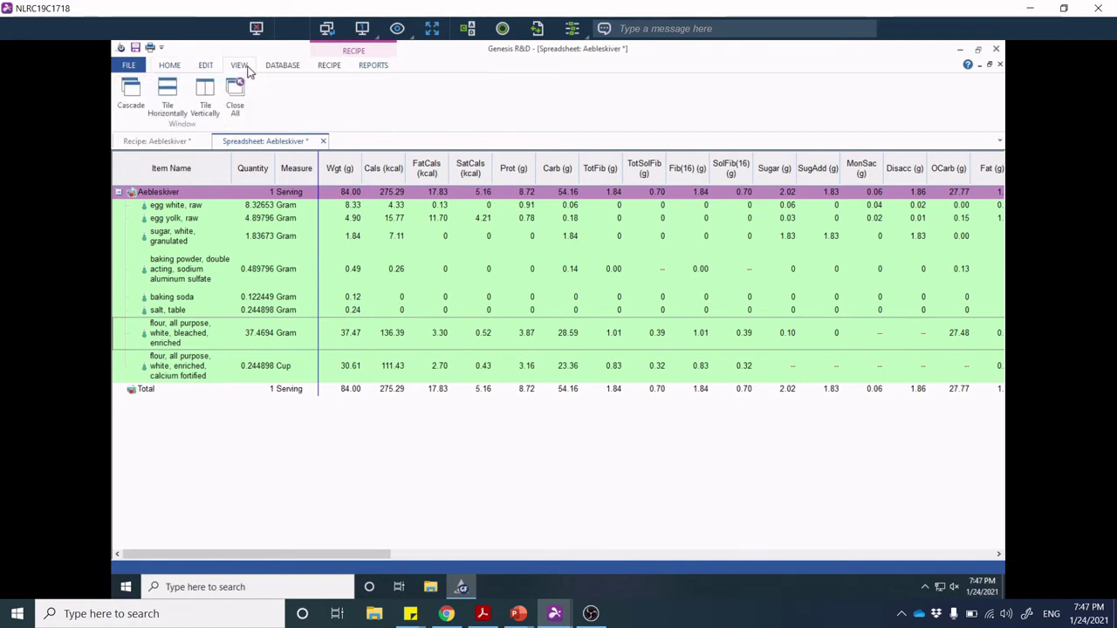
left_click(281, 68)
left_click(328, 68)
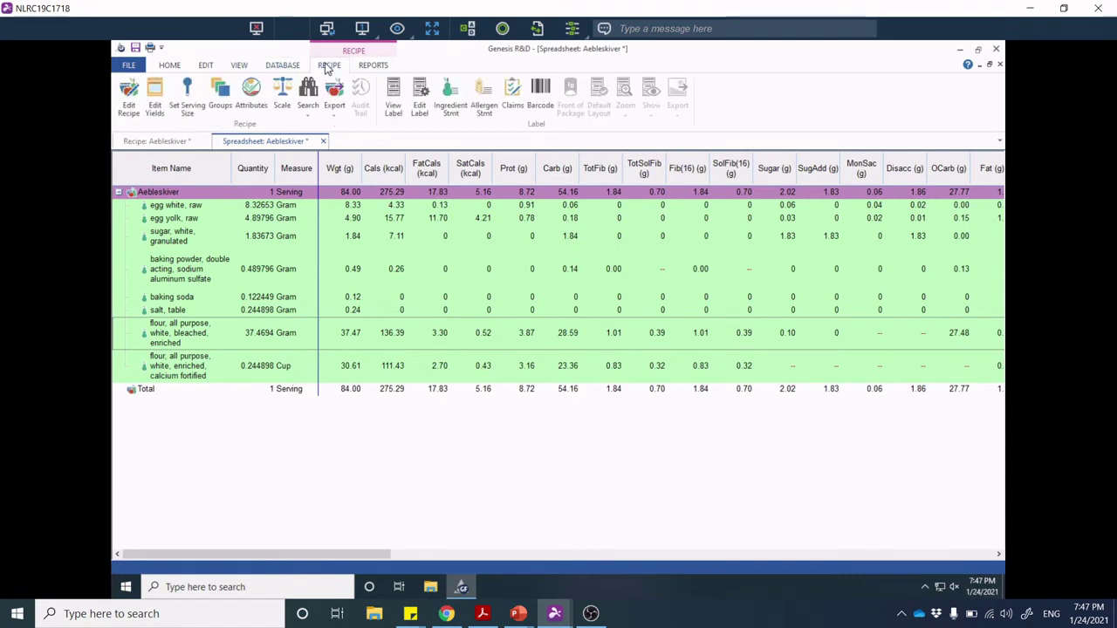
Step: Close the spreadsheet and delete the 2 cups of calcium-fortified flour, confirming with Yes
left_click(322, 141)
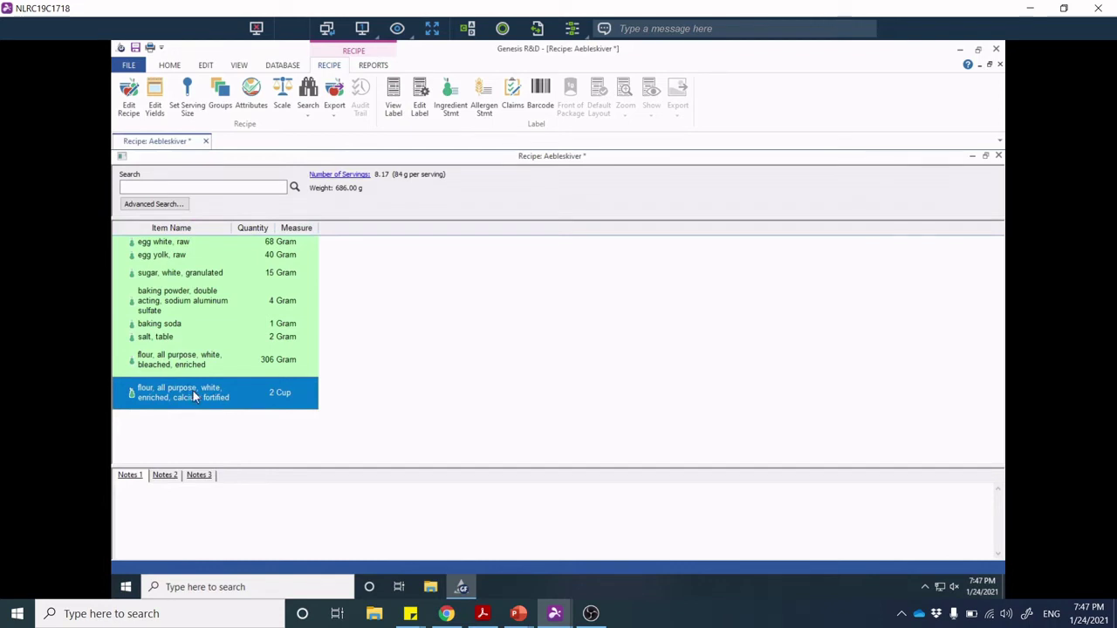
key("Delete")
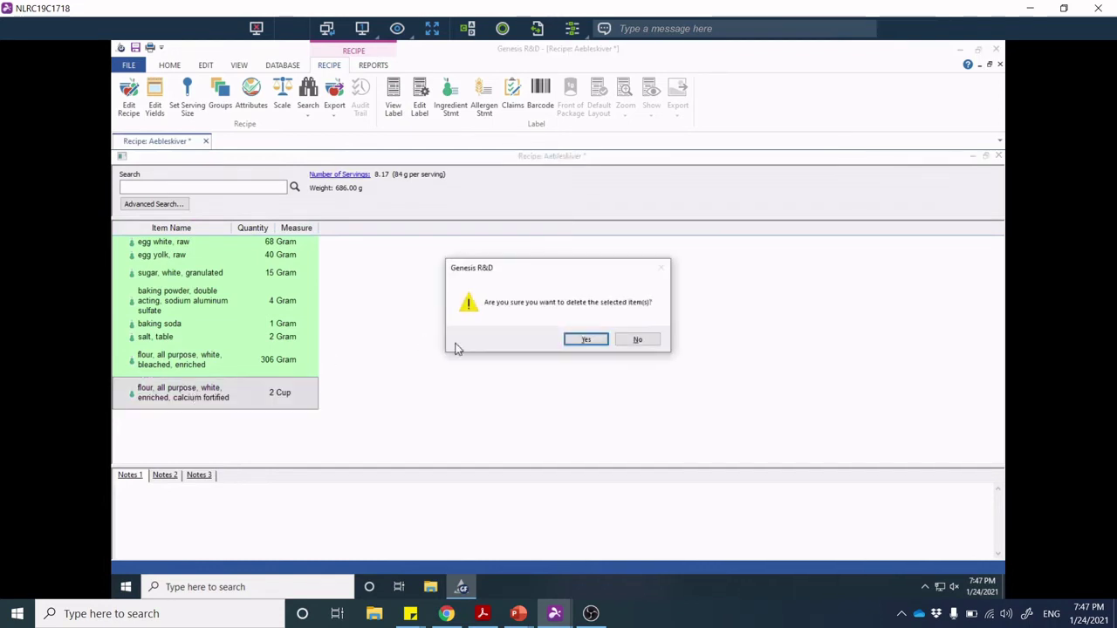
left_click(586, 340)
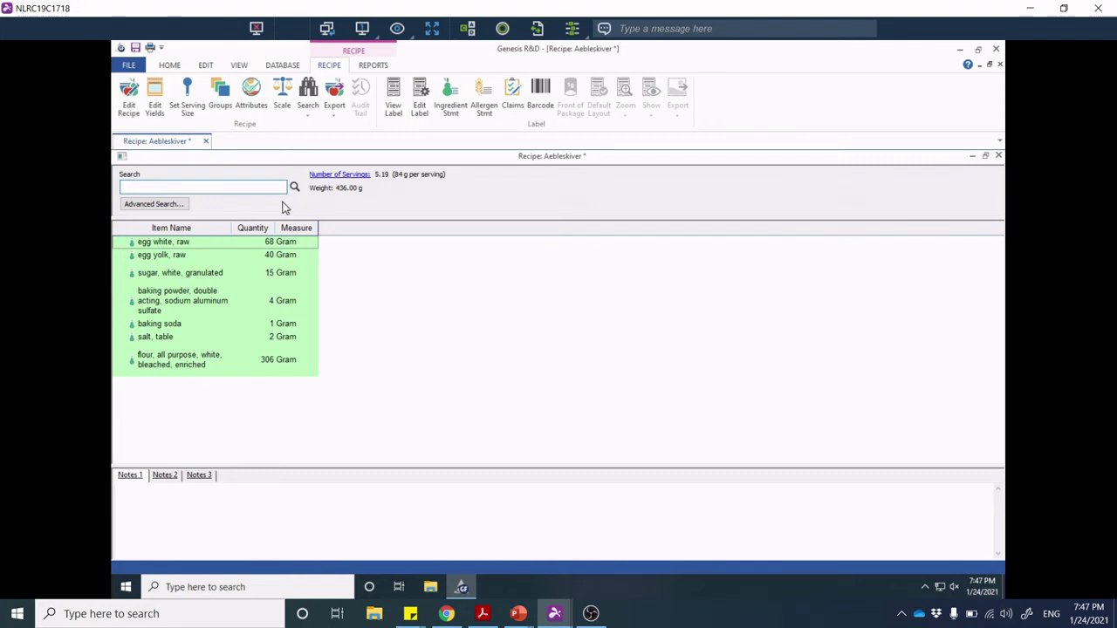
Step: Search 'milk, 2', select the second 'milk, 2%' entry and add it at 480 grams
type("milk, 2")
key("Return")
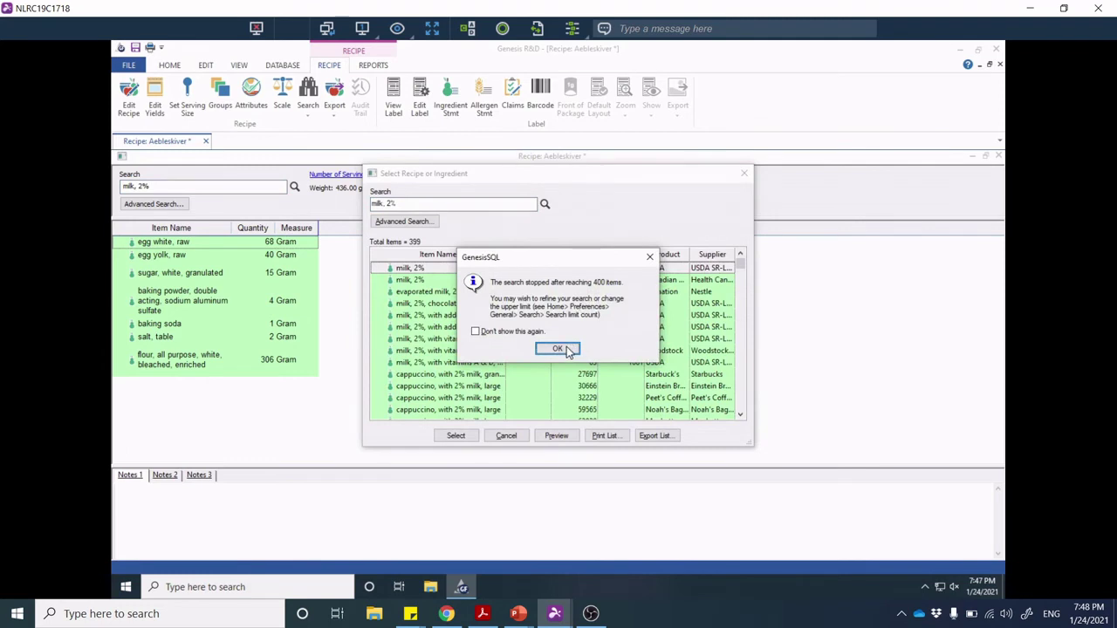
left_click(558, 348)
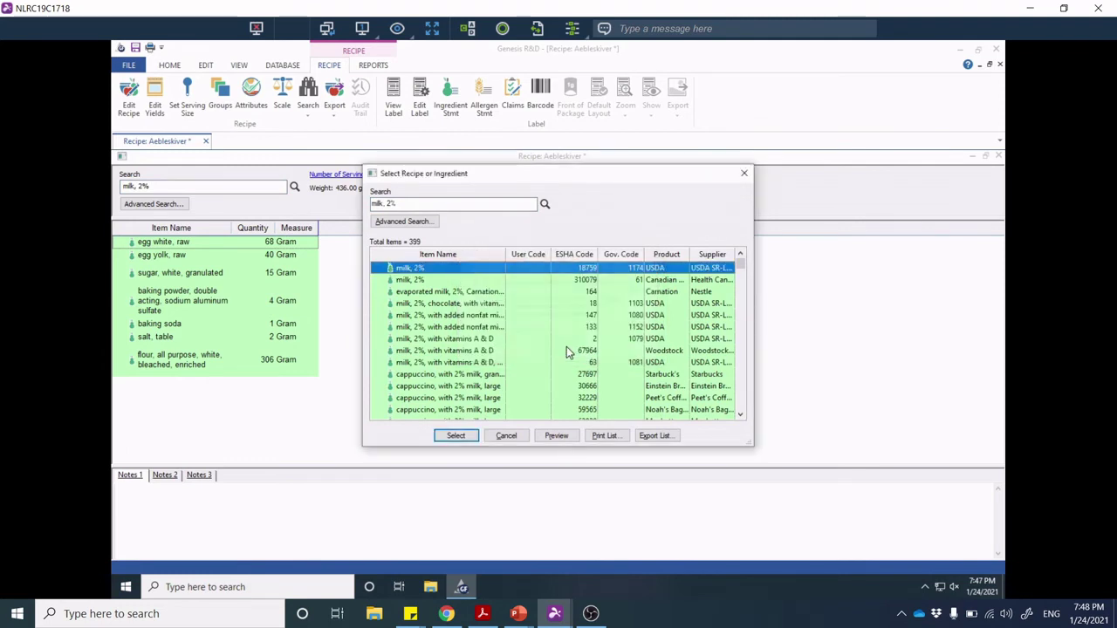
left_click(414, 280)
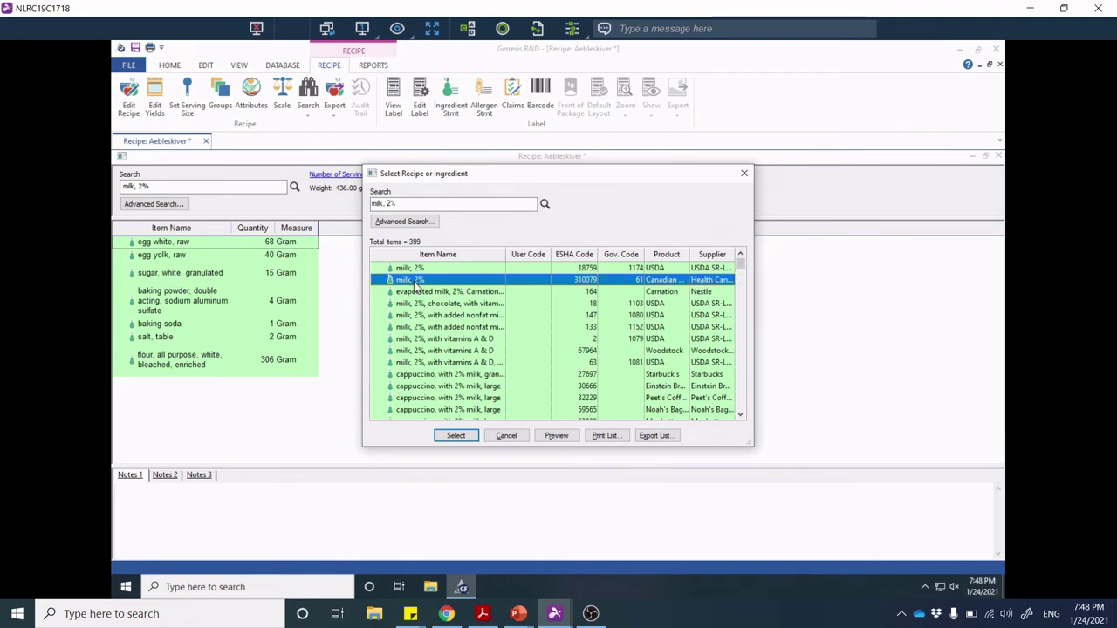
left_click(455, 437)
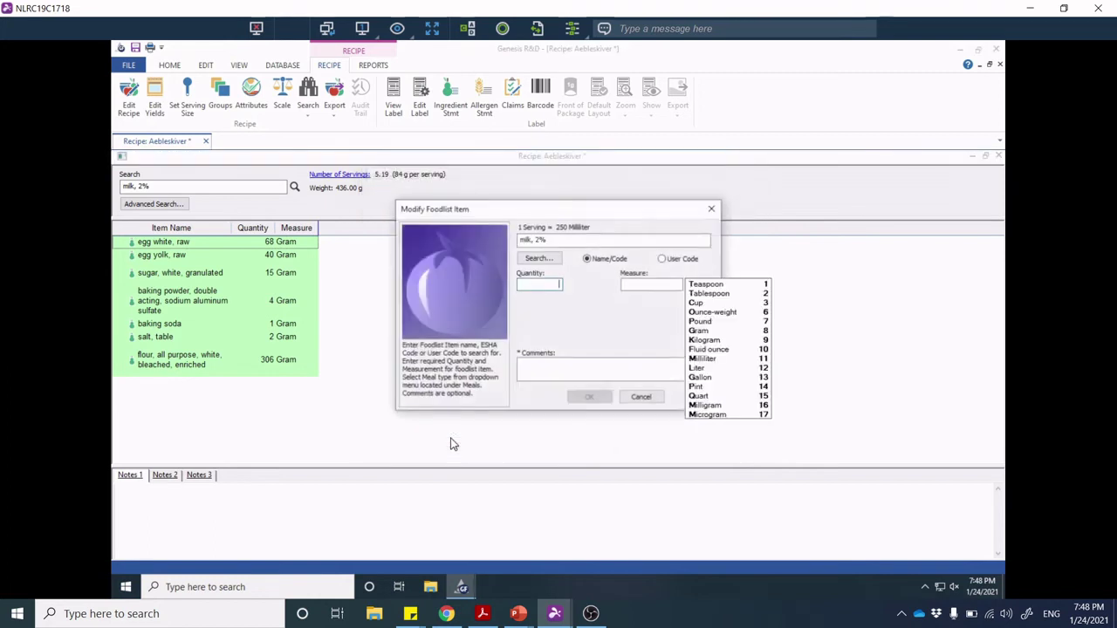
type("4")
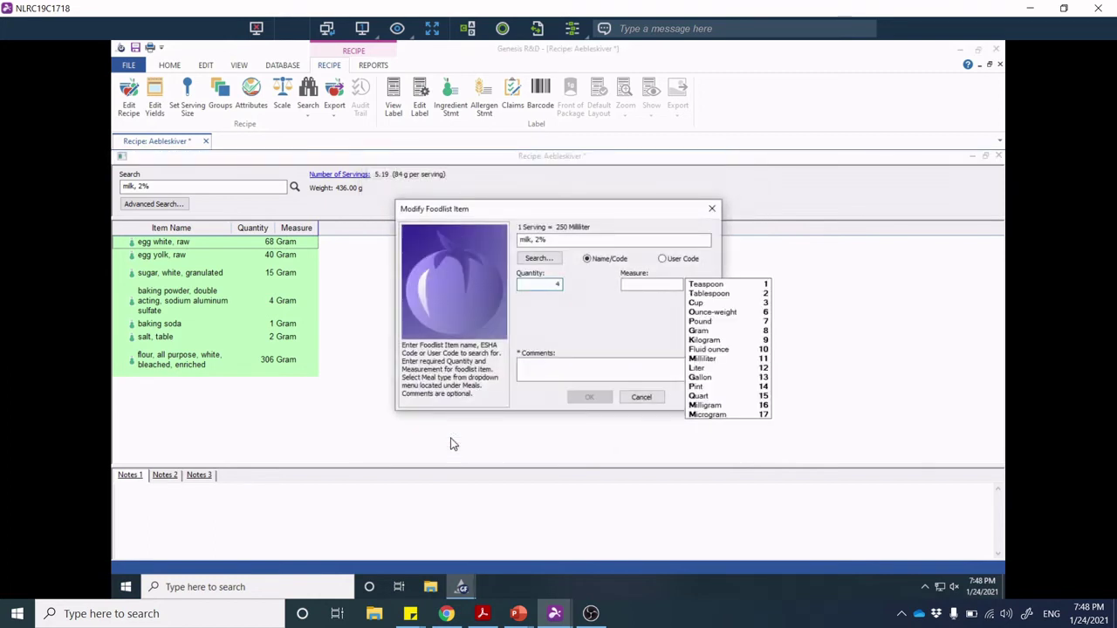
type("80")
key("Tab")
key("g")
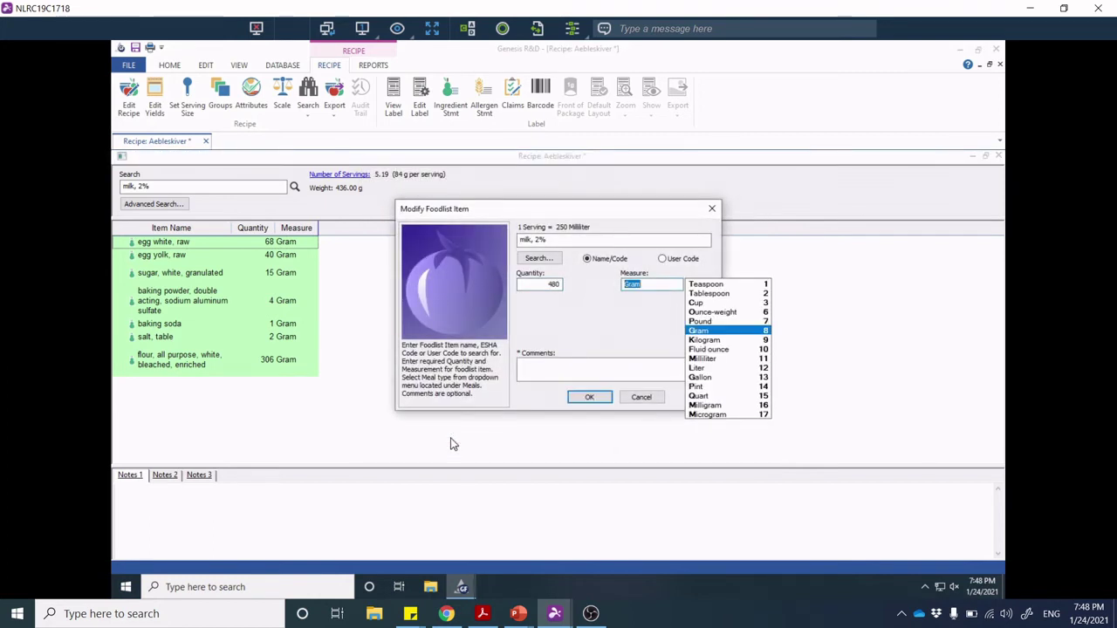
key("Return")
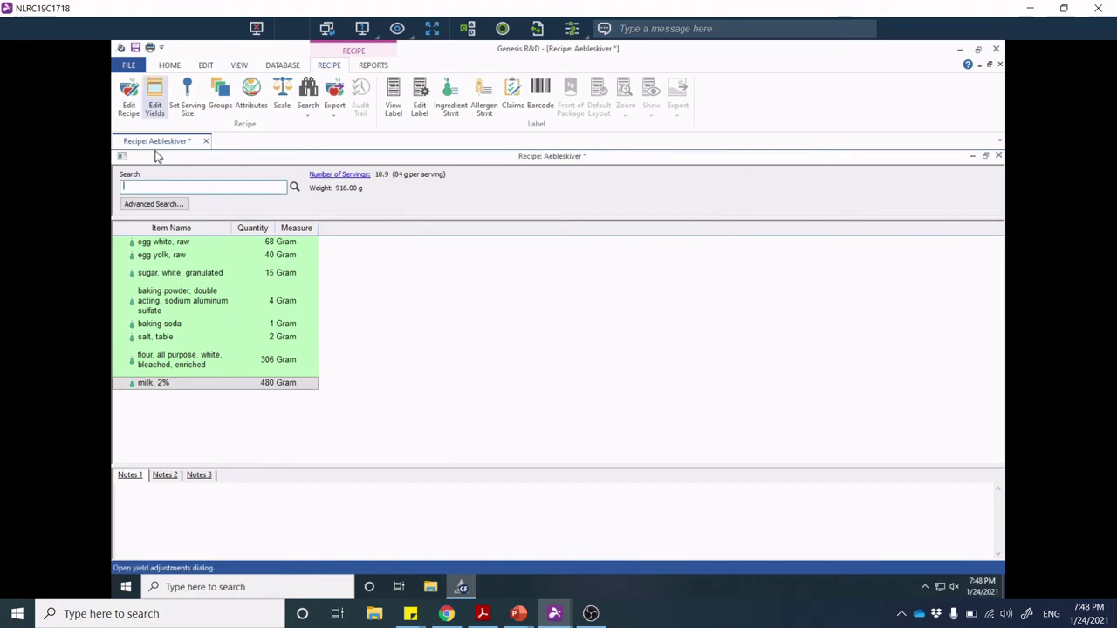
left_click(165, 186)
Step: Search 'butter, unsalted', select the first result and add it at 50 grams
type("bu")
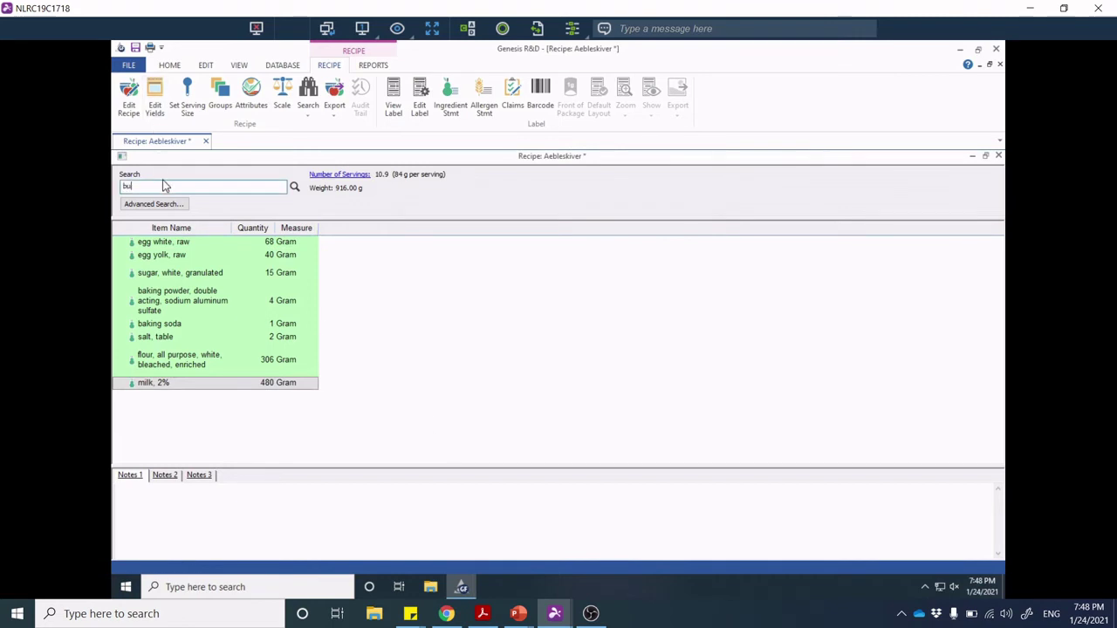
type("tter, unsalted")
key("Return")
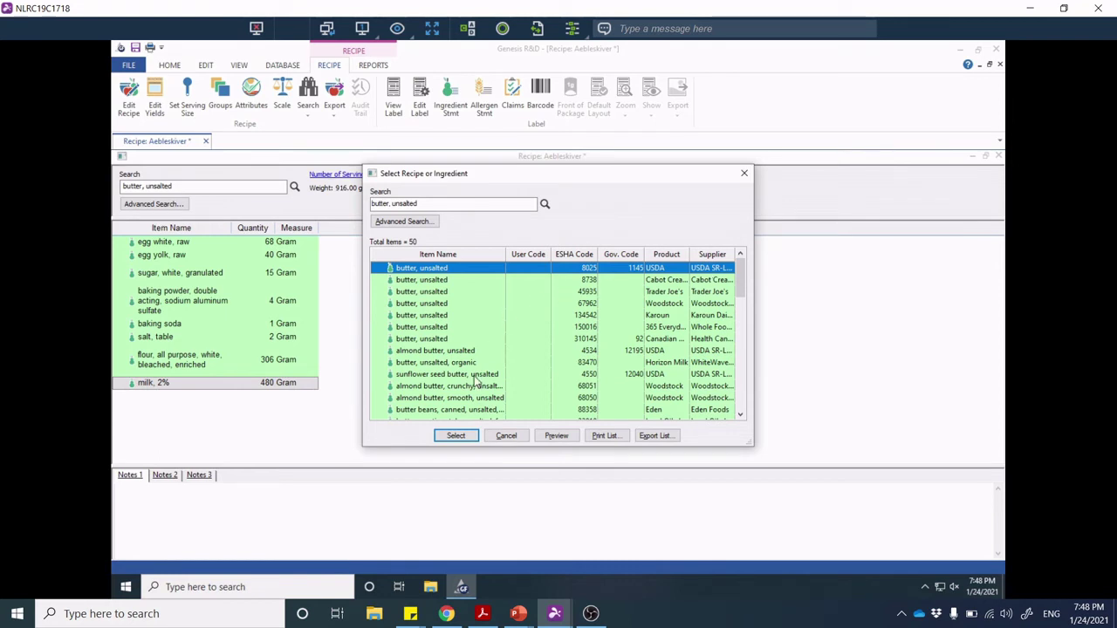
left_click(464, 439)
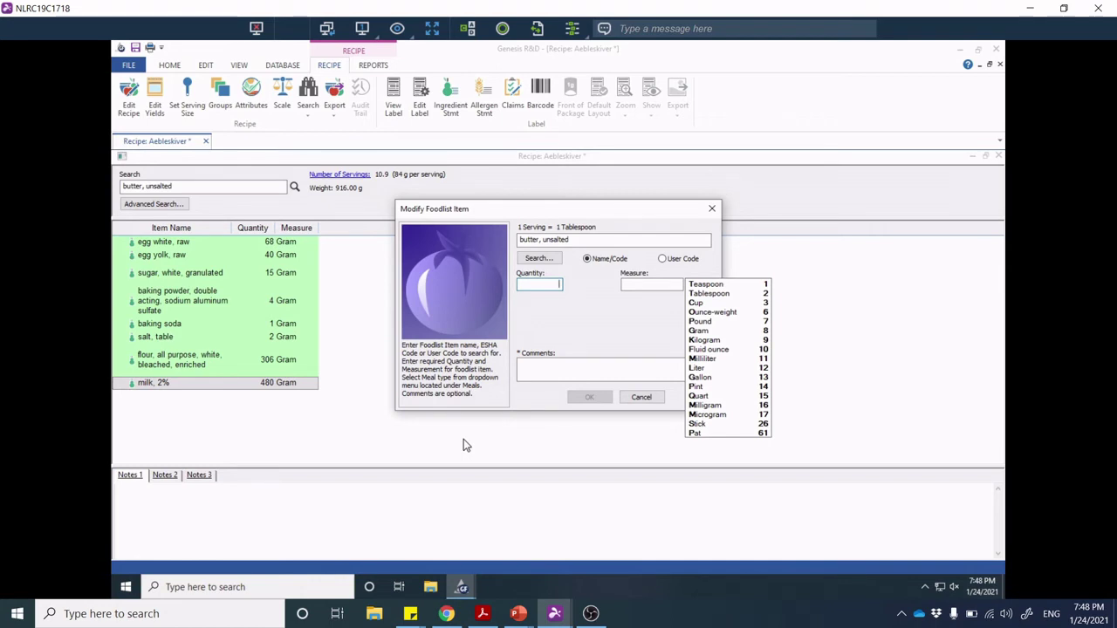
type("08")
key("Return")
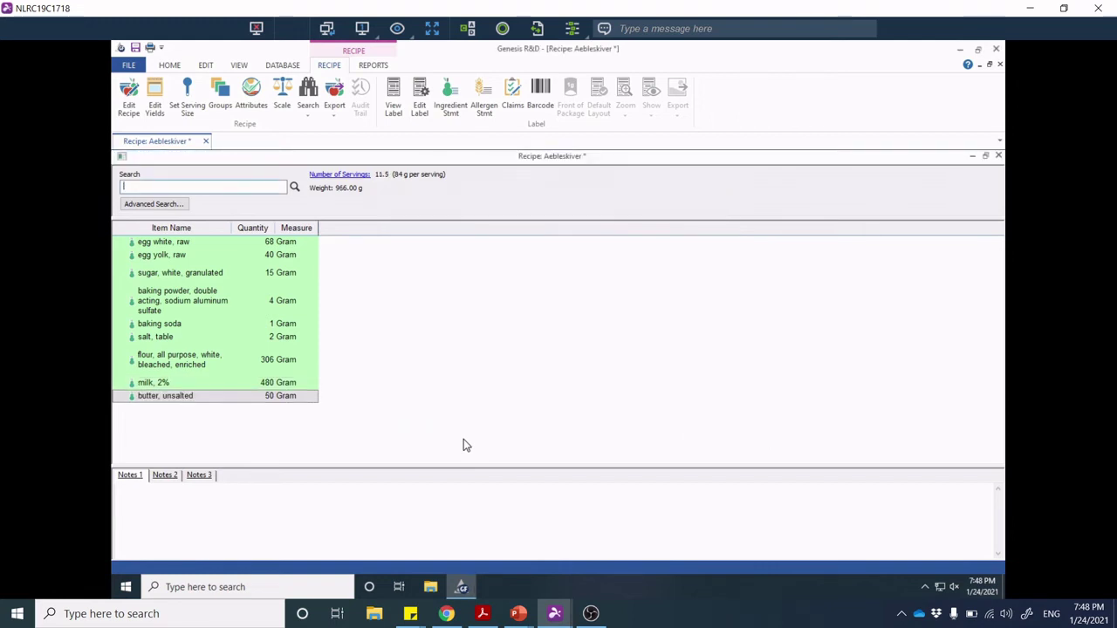
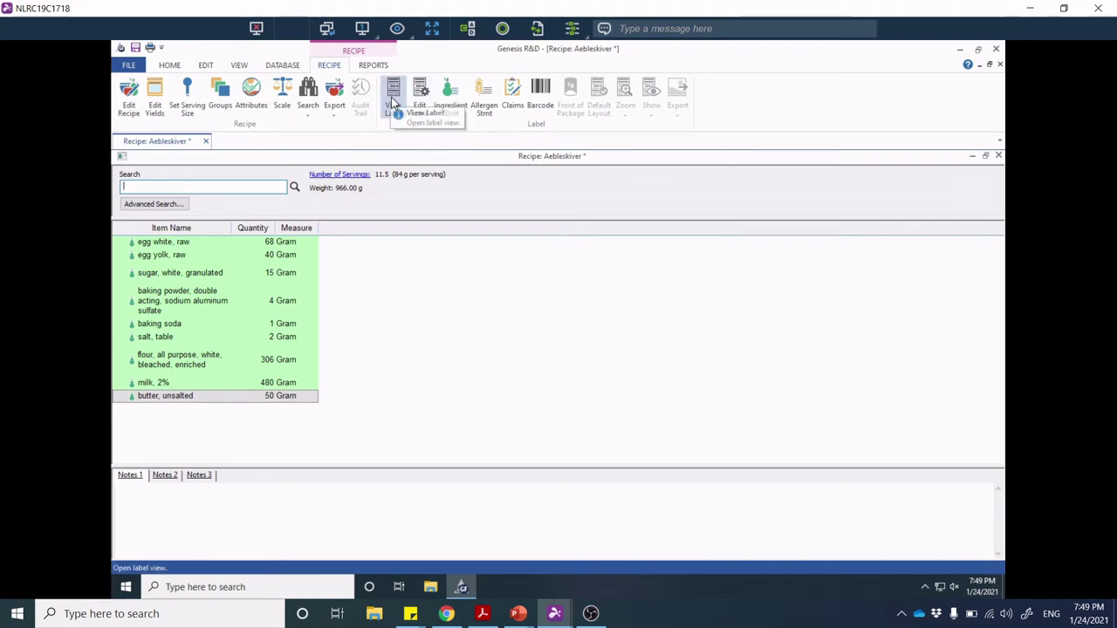
Step: Show the Aebleskiver label preview and open its Allergens and Allergen Statement settings
left_click(391, 102)
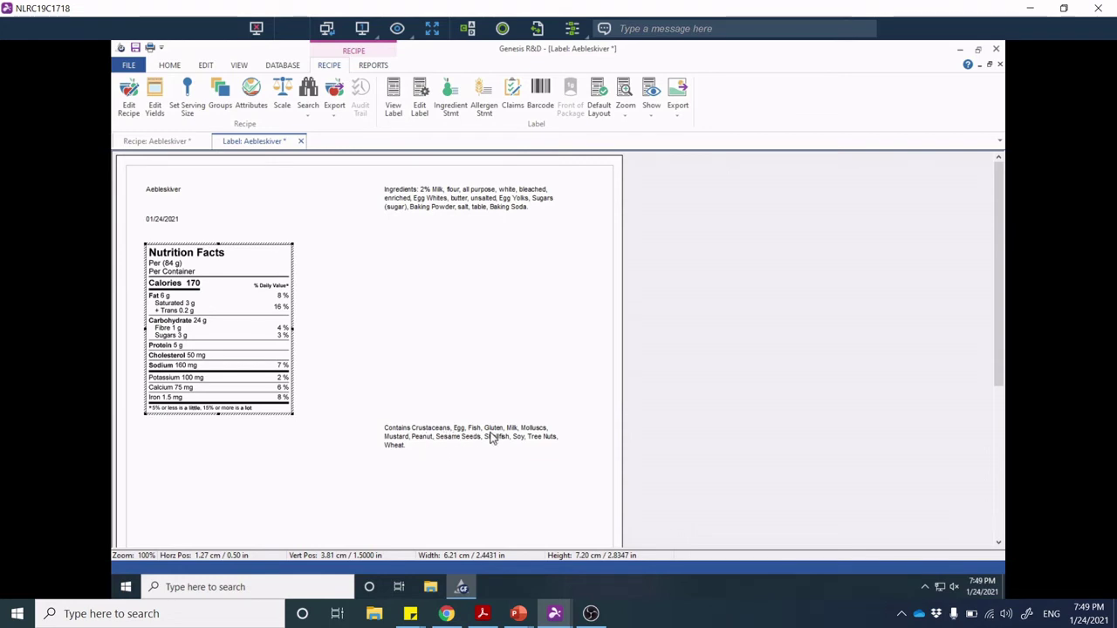
left_click(486, 106)
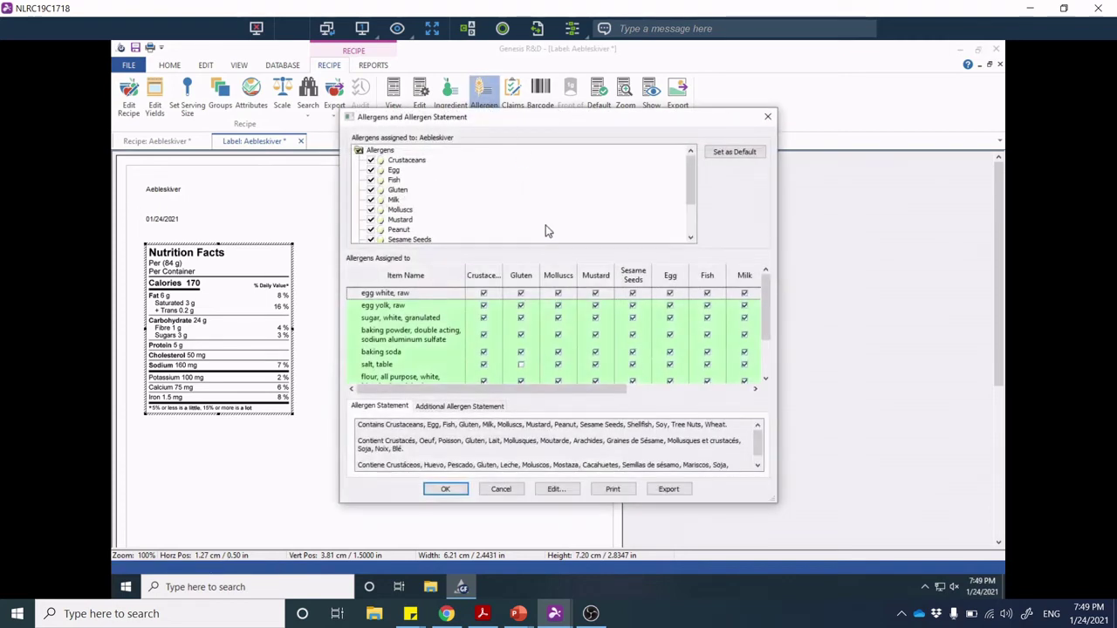
Step: Remove Crustaceans and Fish from the allergens, turning off further removal confirmations
left_click_drag(767, 311, 768, 374)
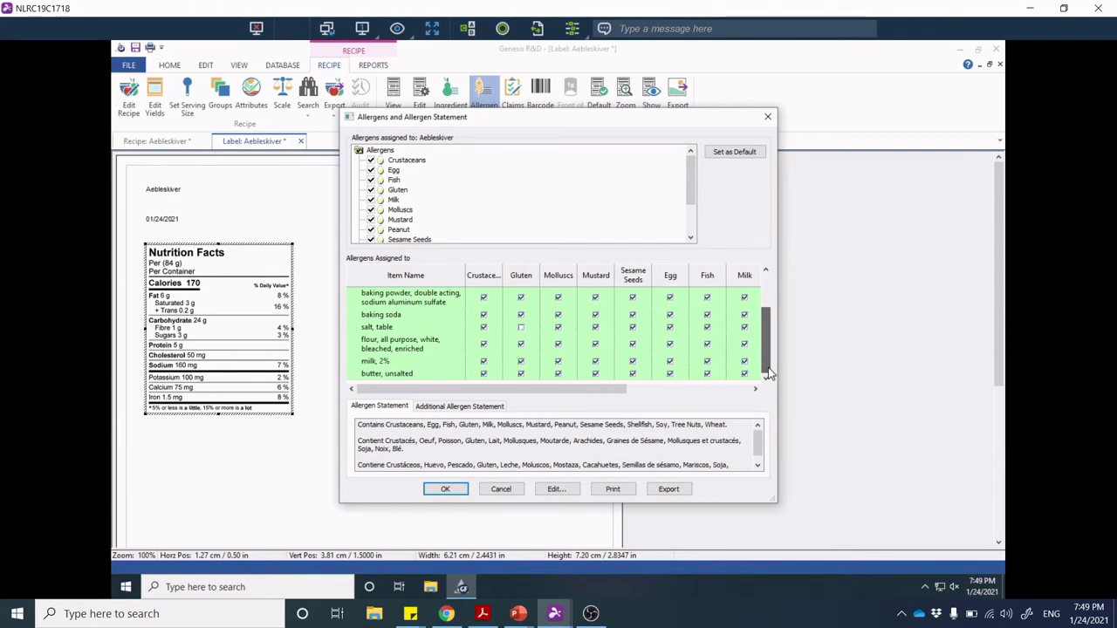
mouse_move(692, 186)
left_mouse_down()
mouse_move(696, 231)
mouse_move(694, 208)
left_mouse_up()
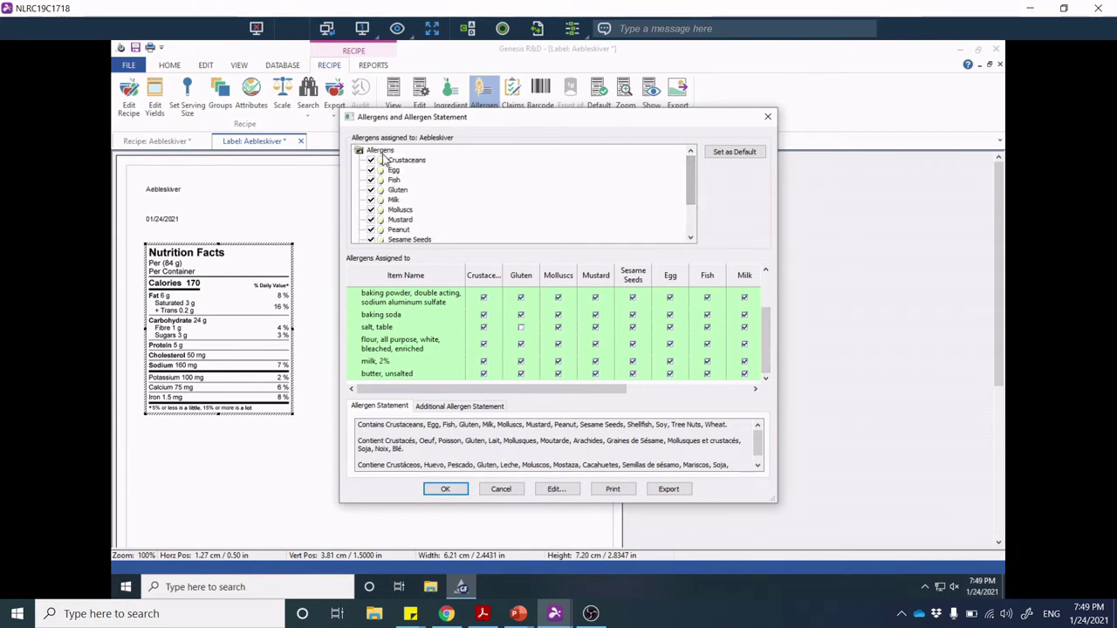
left_click(371, 160)
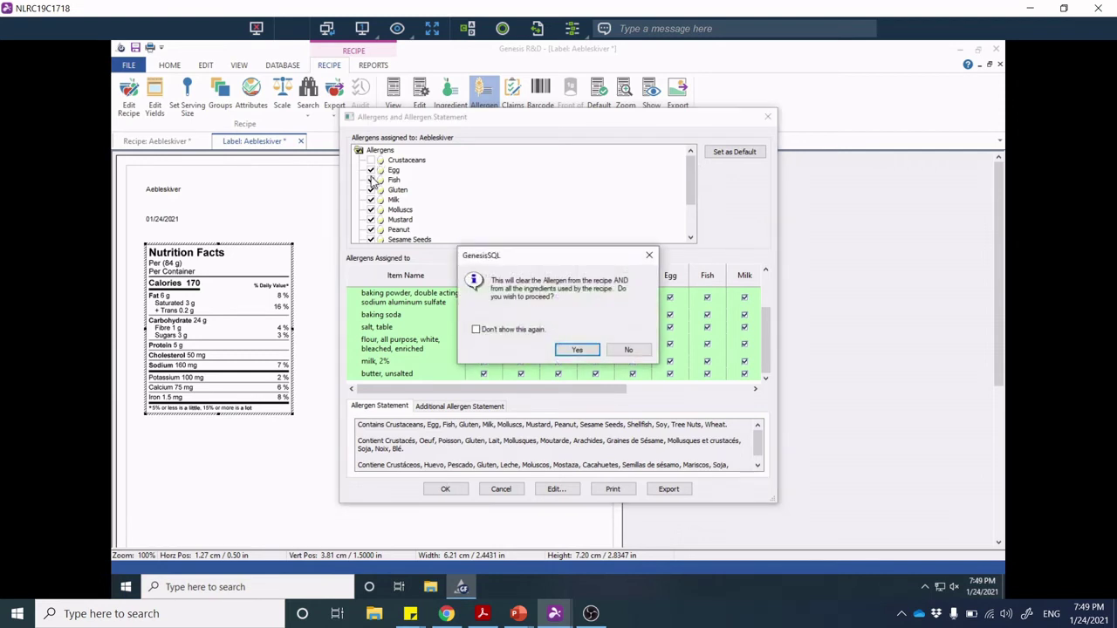
left_click(577, 351)
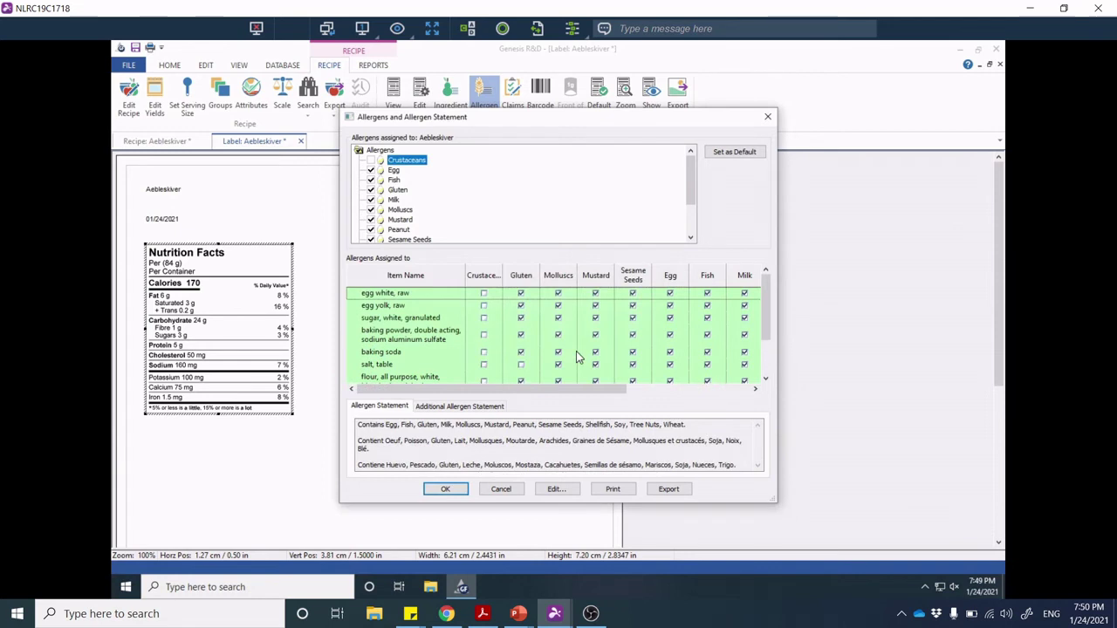
left_click(370, 180)
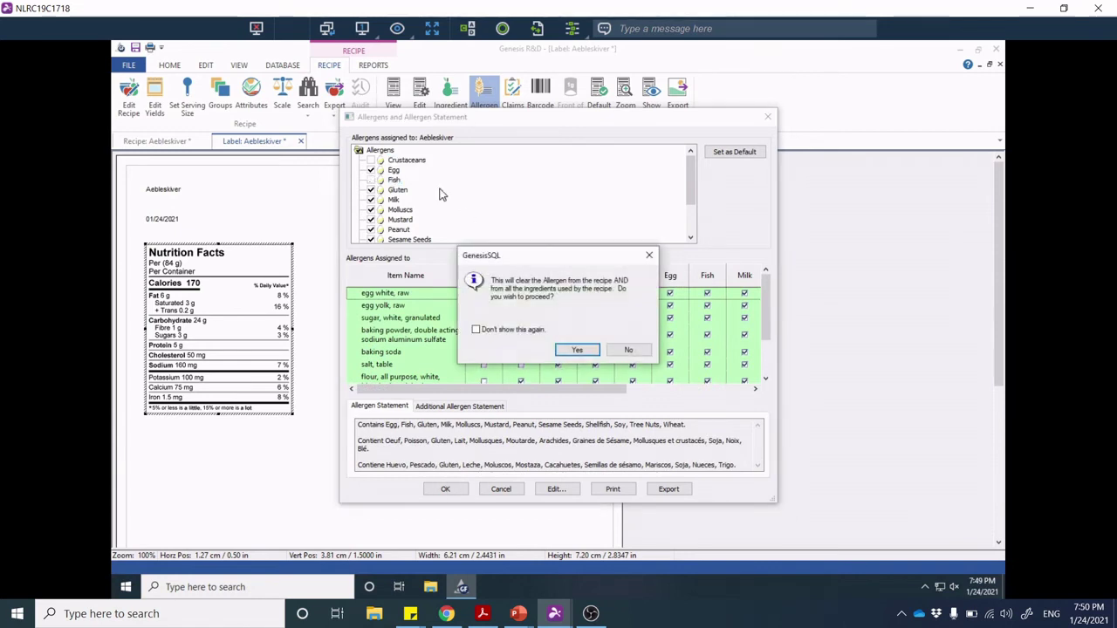
left_click(475, 332)
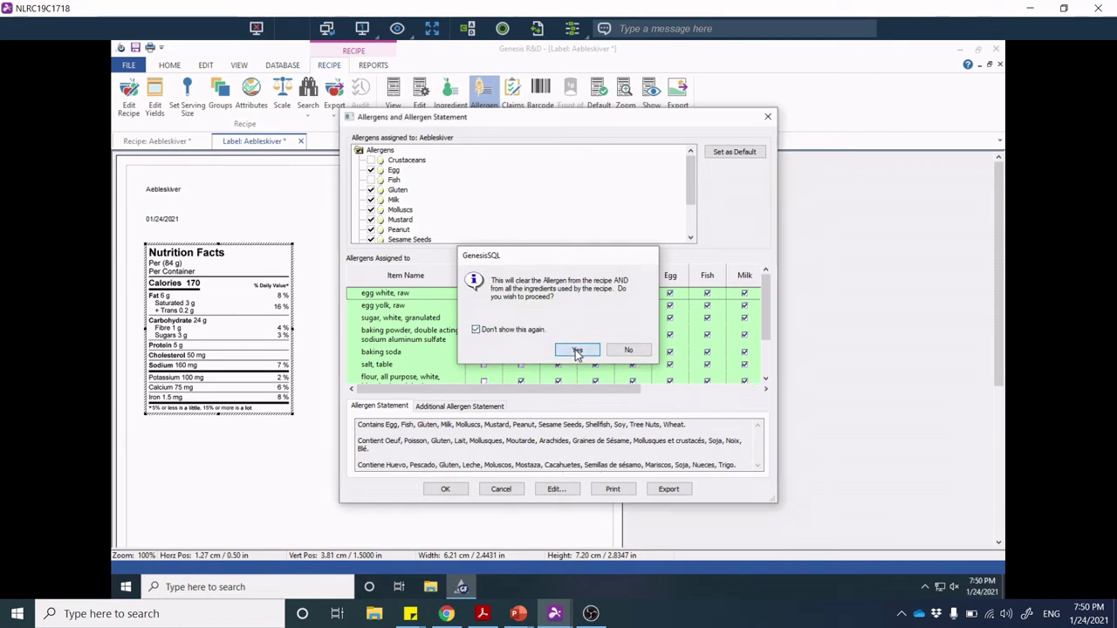
left_click(577, 351)
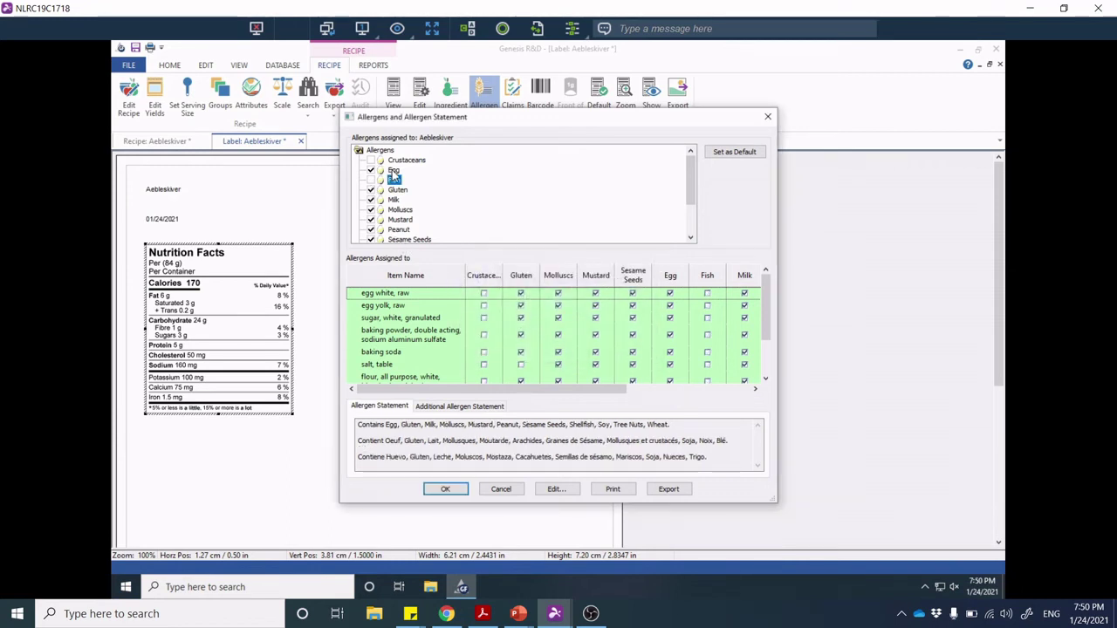
Step: Uncheck Molluscs, Mustard, Peanut, Sesame Seeds, Shellfish, Soy and Tree Nuts
left_click(371, 210)
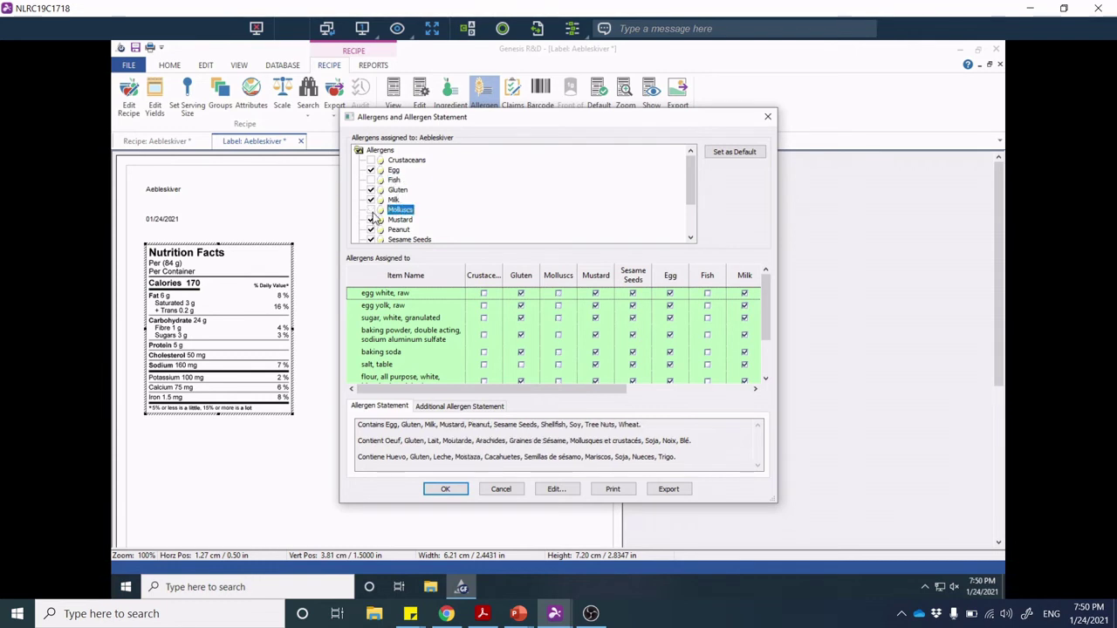
left_click(375, 220)
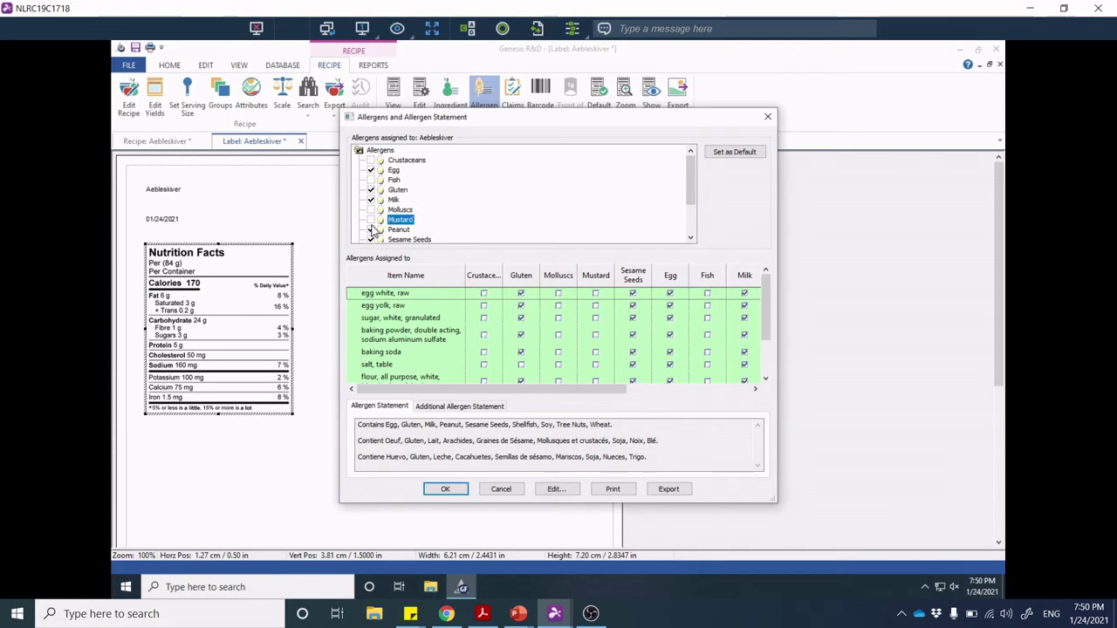
left_click(372, 230)
left_click(371, 240)
left_click(390, 237)
left_click(371, 230)
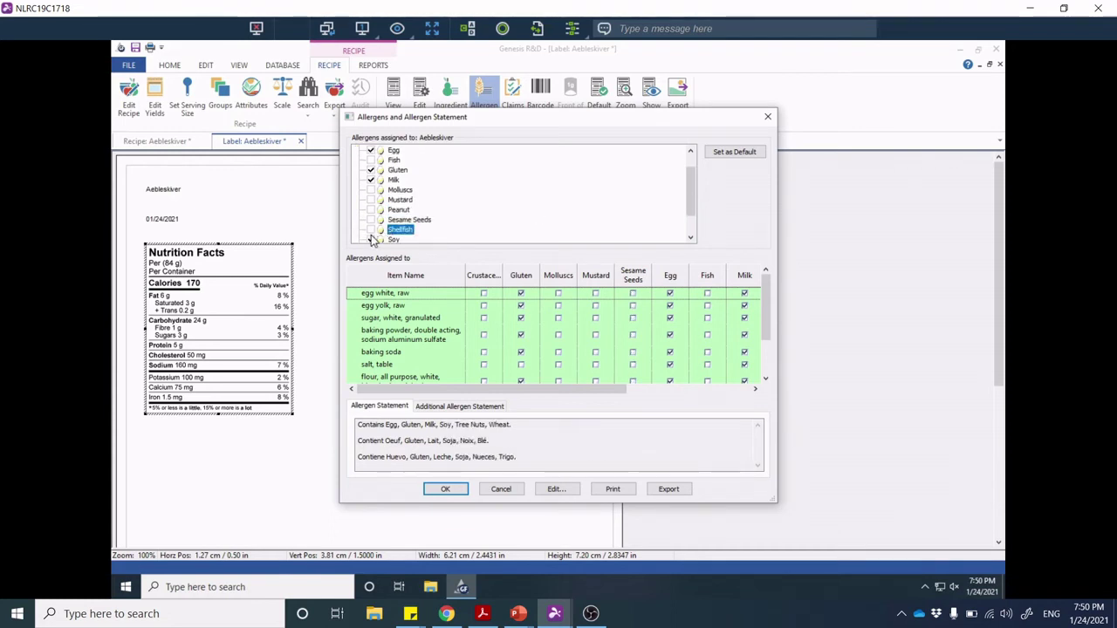
left_click(371, 238)
left_click(372, 241)
Step: Finish clearing Tree Nuts and Soy, restore Wheat, and apply the Egg, Gluten, Milk, Wheat statement
left_click(371, 240)
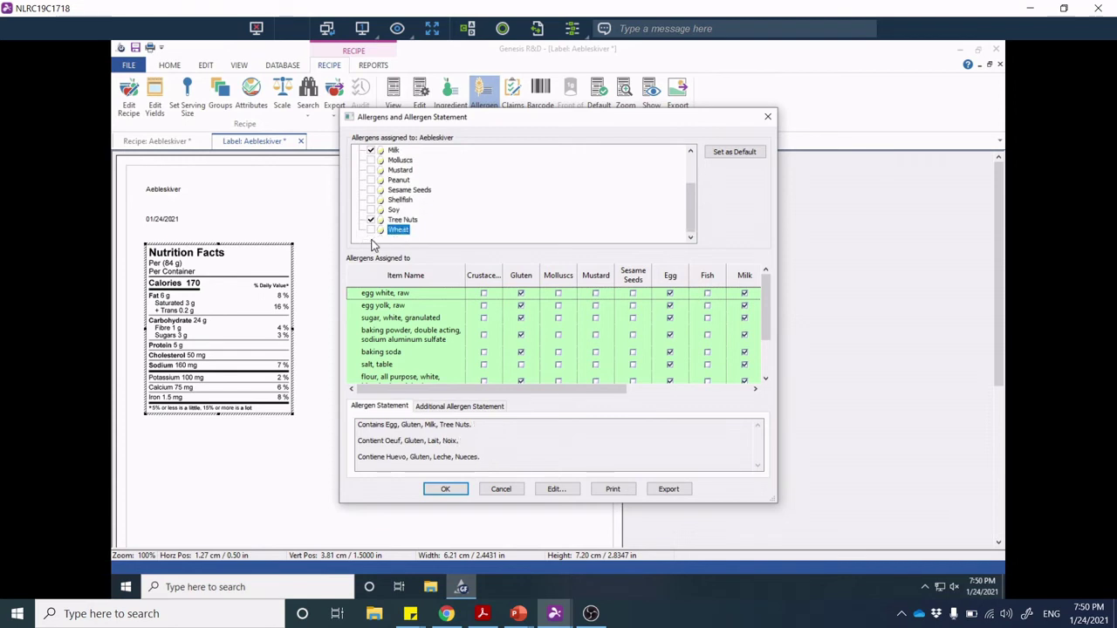
left_click(371, 212)
left_click(371, 222)
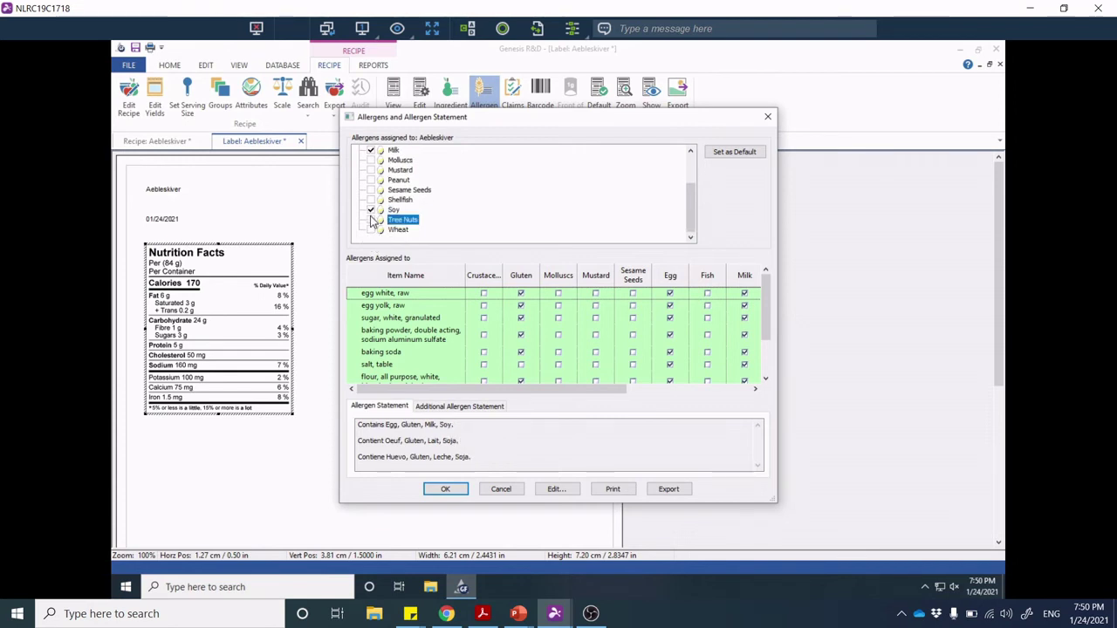
left_click(371, 210)
left_click(371, 230)
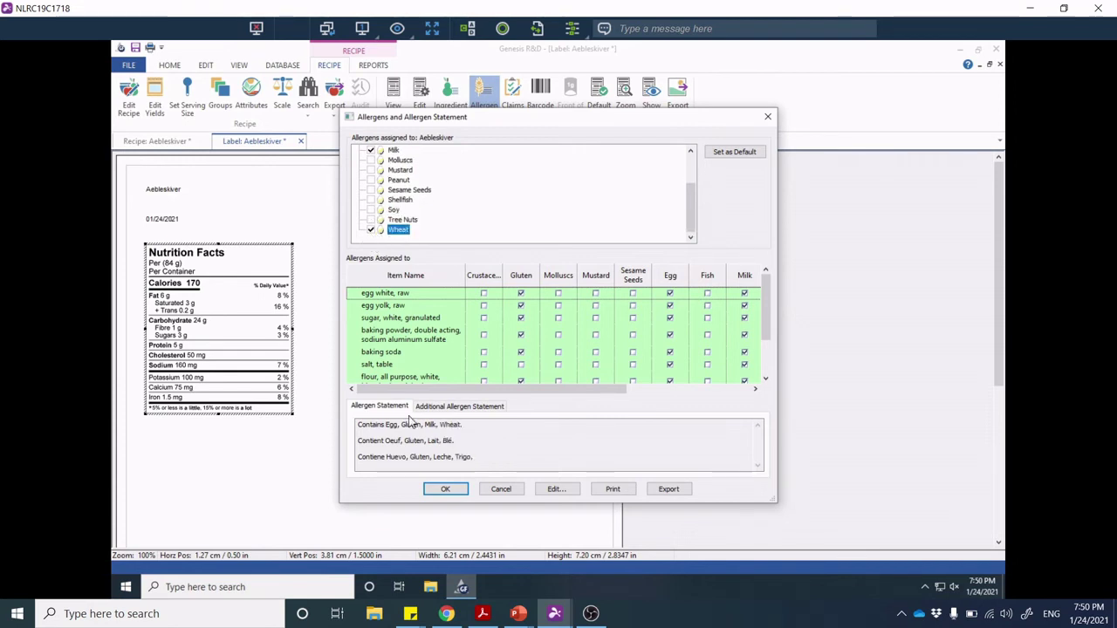
left_click(446, 489)
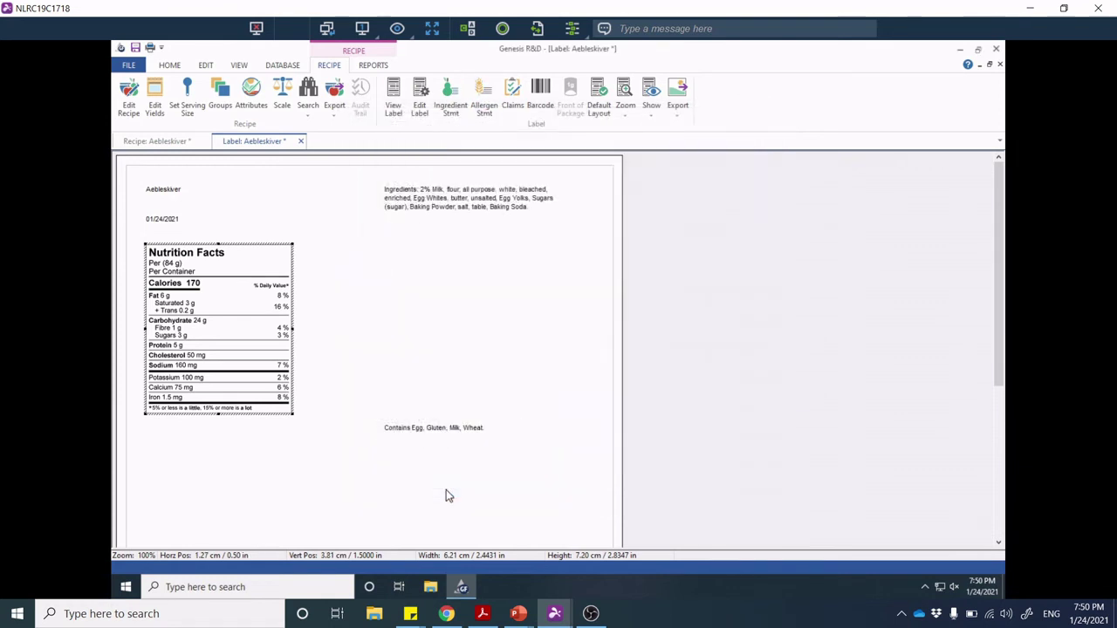
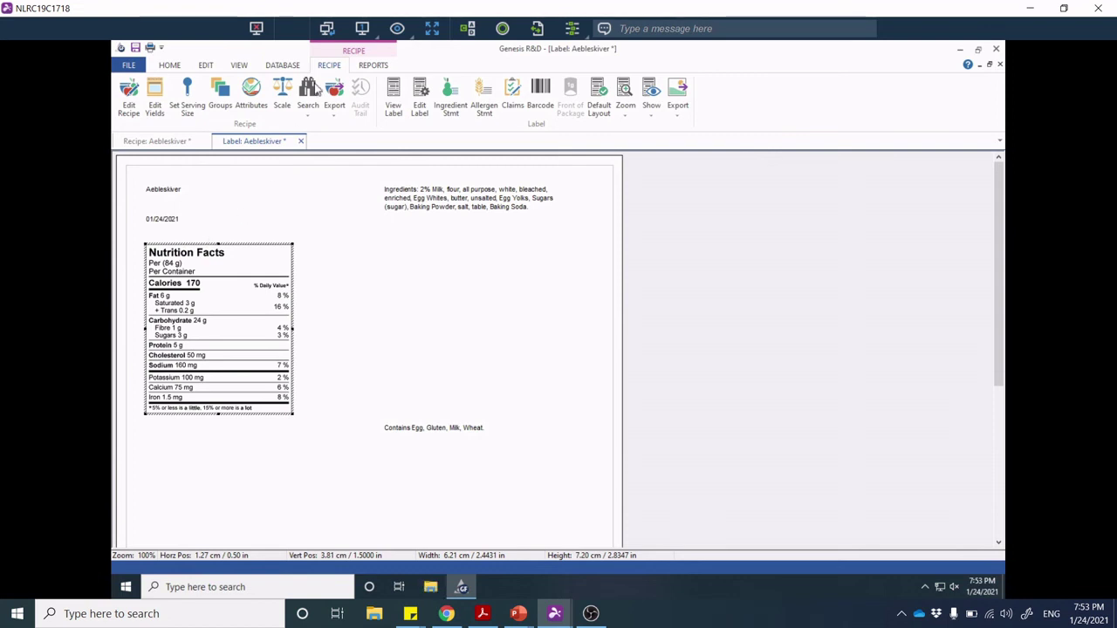
Step: Generate a Spreadsheet report for Aebleskiver and scroll across to the fat columns (5.55 g total fat)
left_click(373, 66)
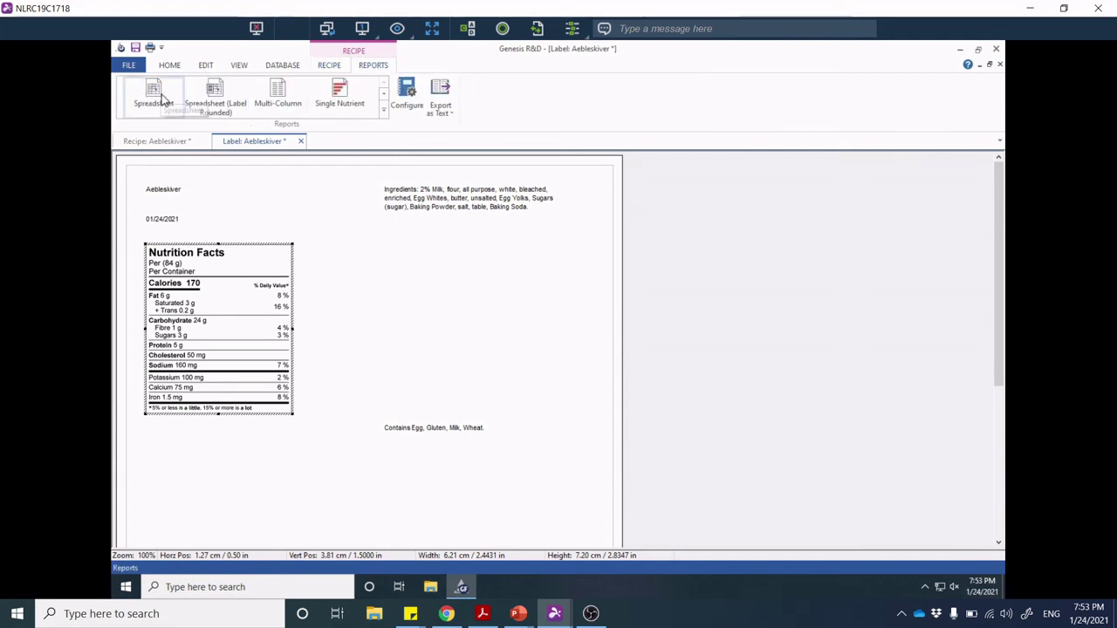
left_click(161, 100)
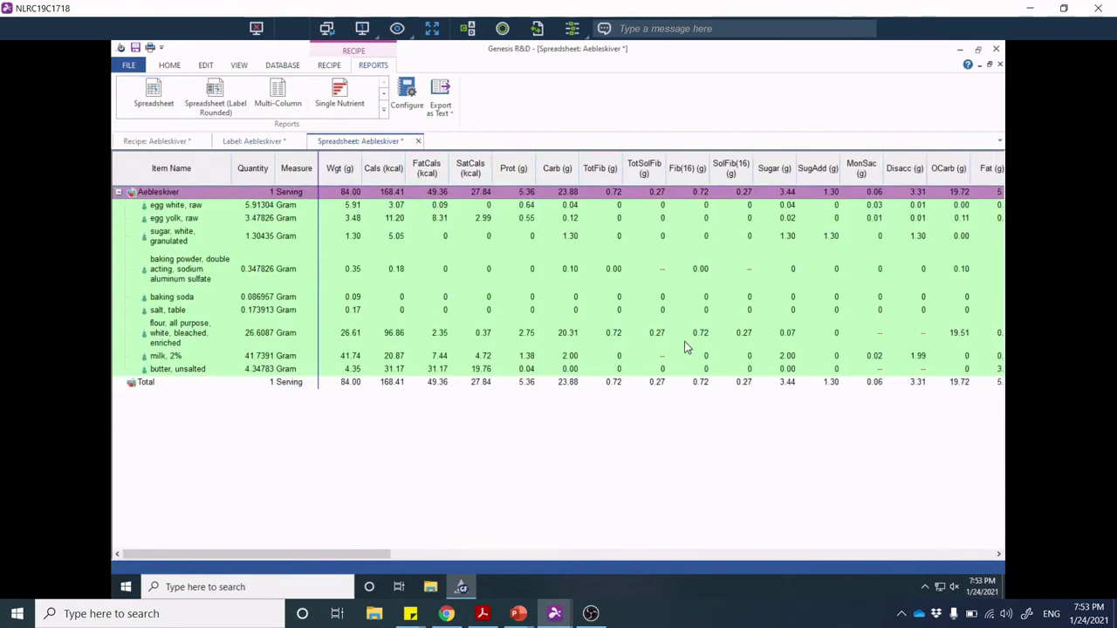
left_click_drag(383, 555, 578, 572)
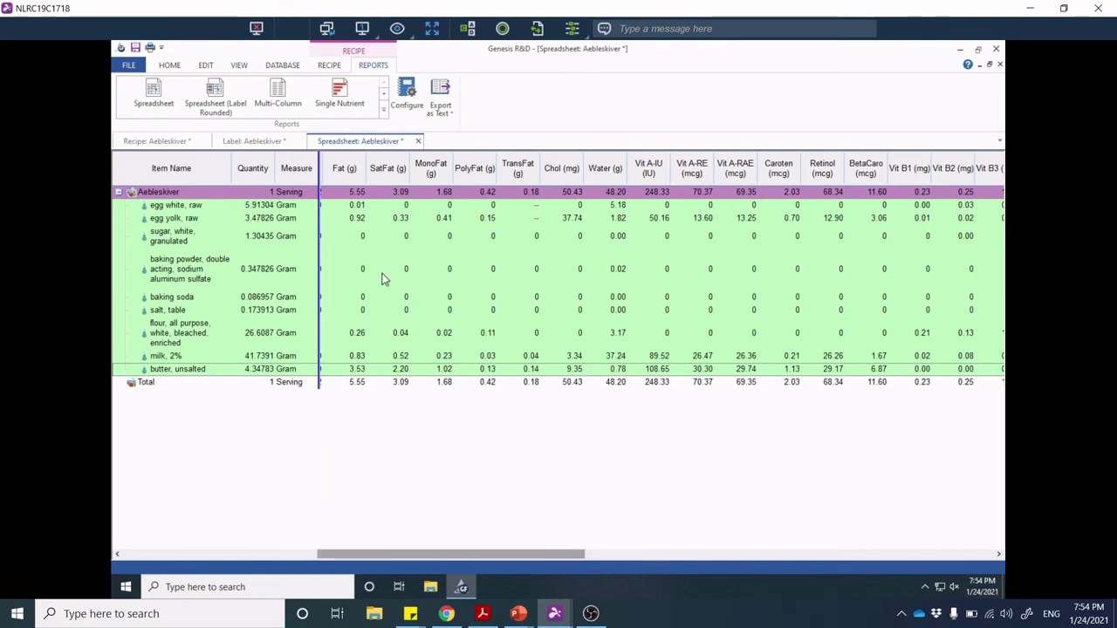
Step: Check the label against spreadsheet totals (5.36 g protein, 23.88 g carbohydrate, 3.44 g sugar), then show File options
left_click(253, 142)
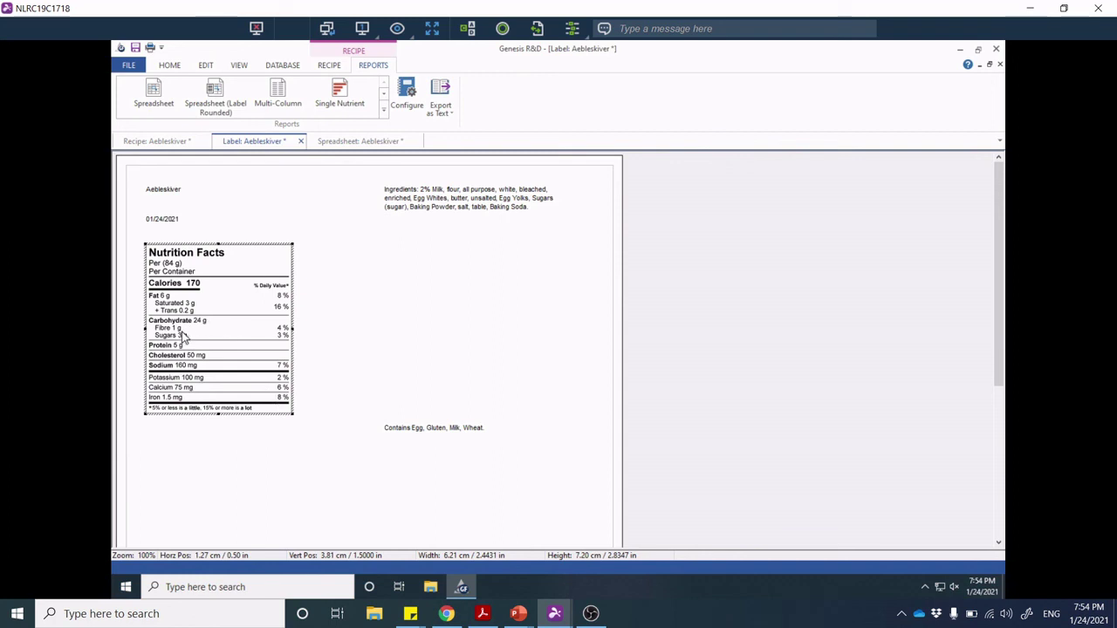
left_click(346, 142)
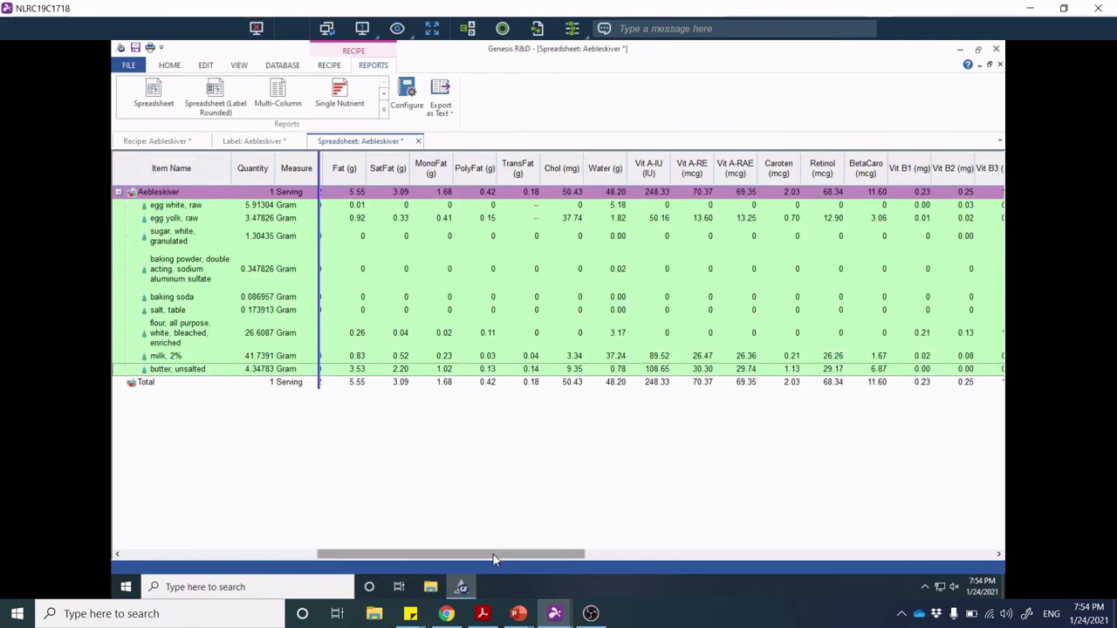
left_click_drag(494, 559, 355, 547)
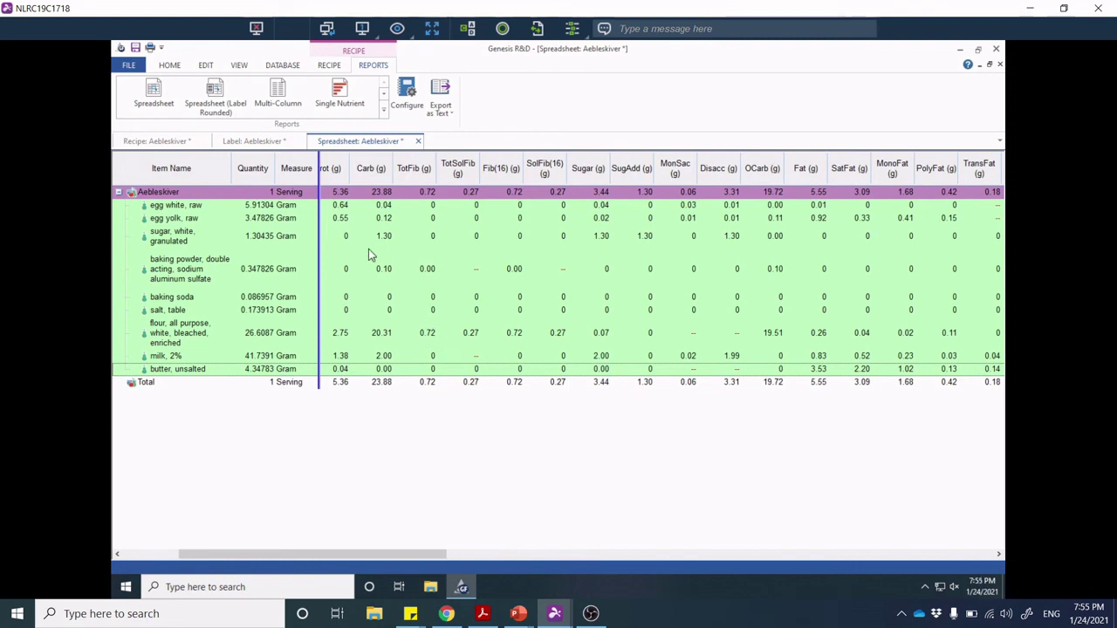
left_click(259, 143)
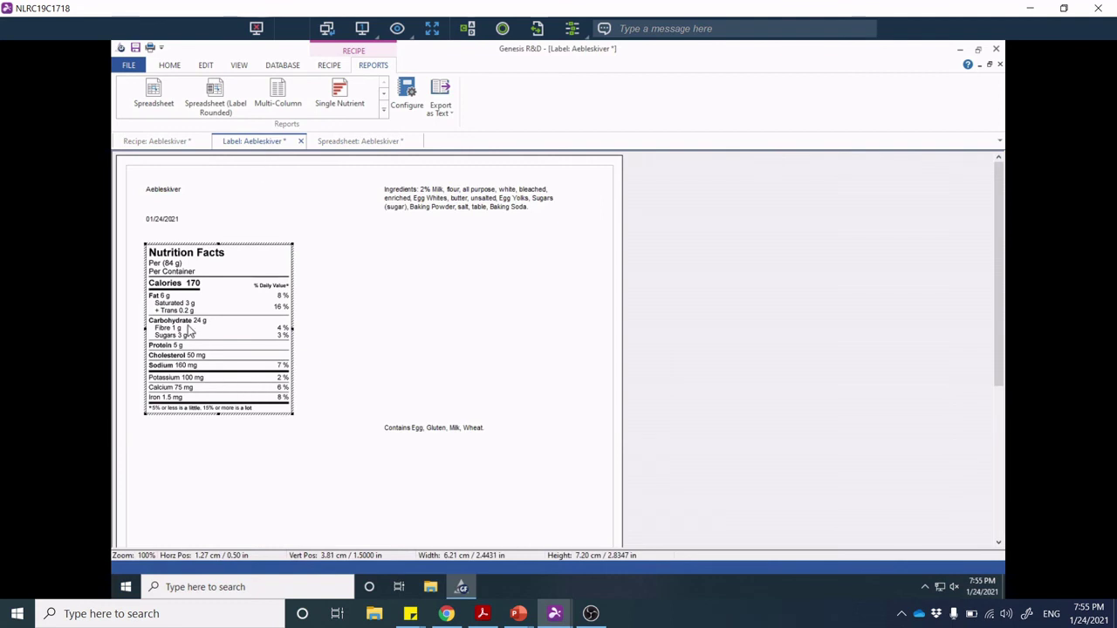
left_click(330, 146)
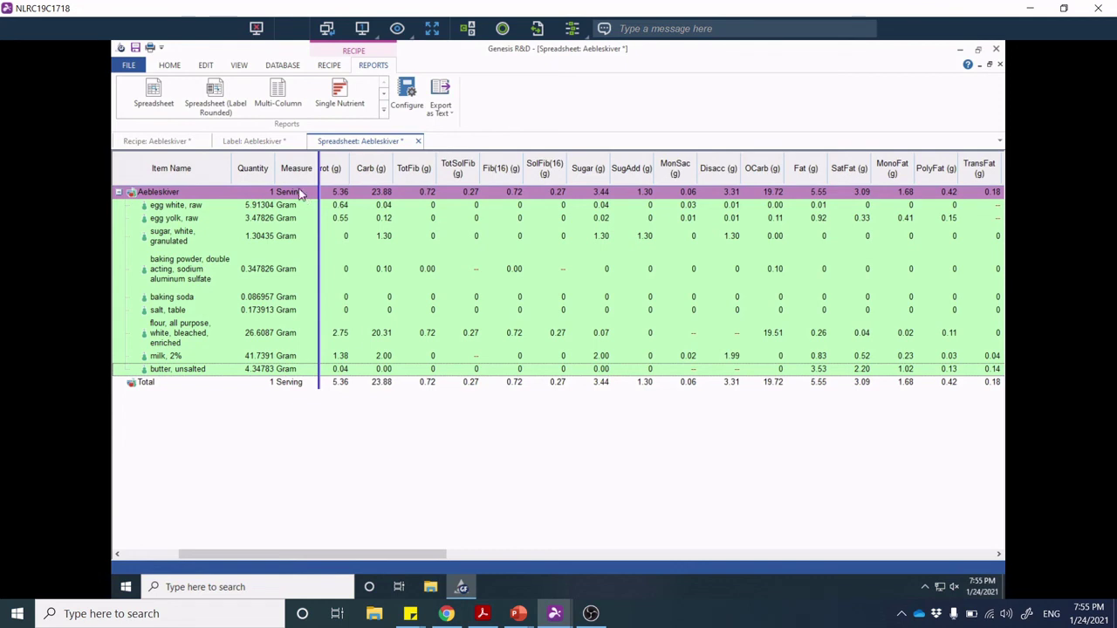
left_click(243, 145)
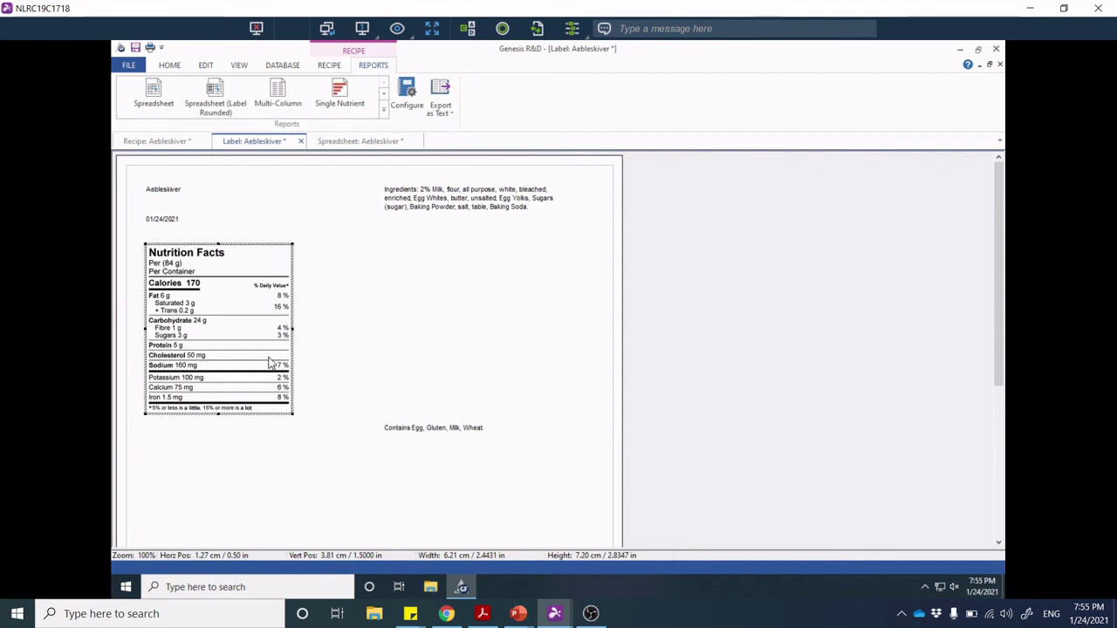
left_click(356, 142)
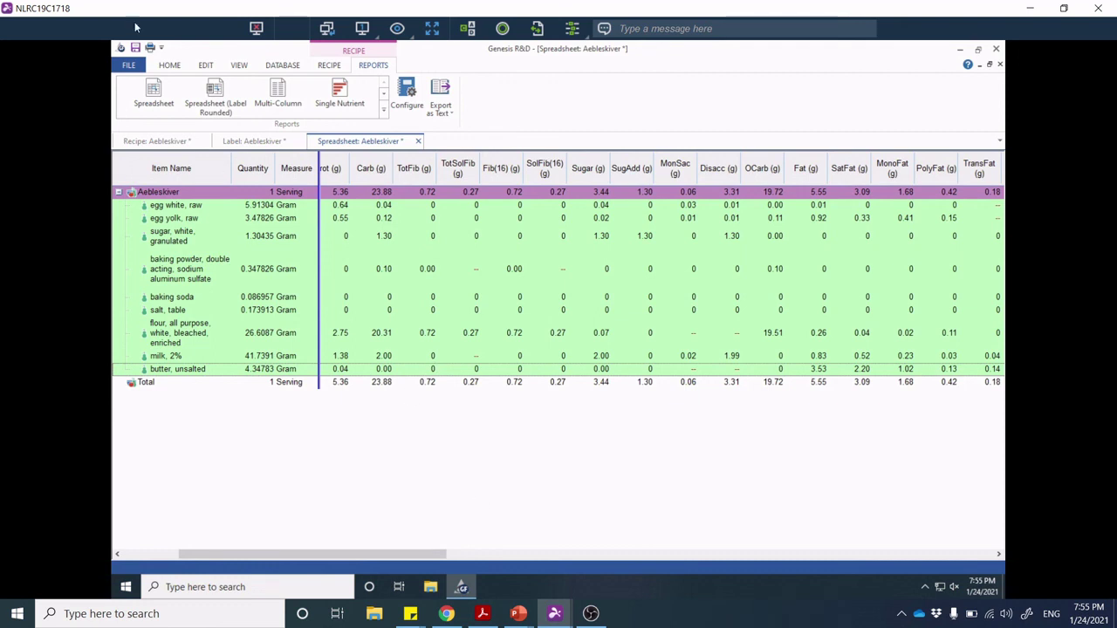
left_click(128, 67)
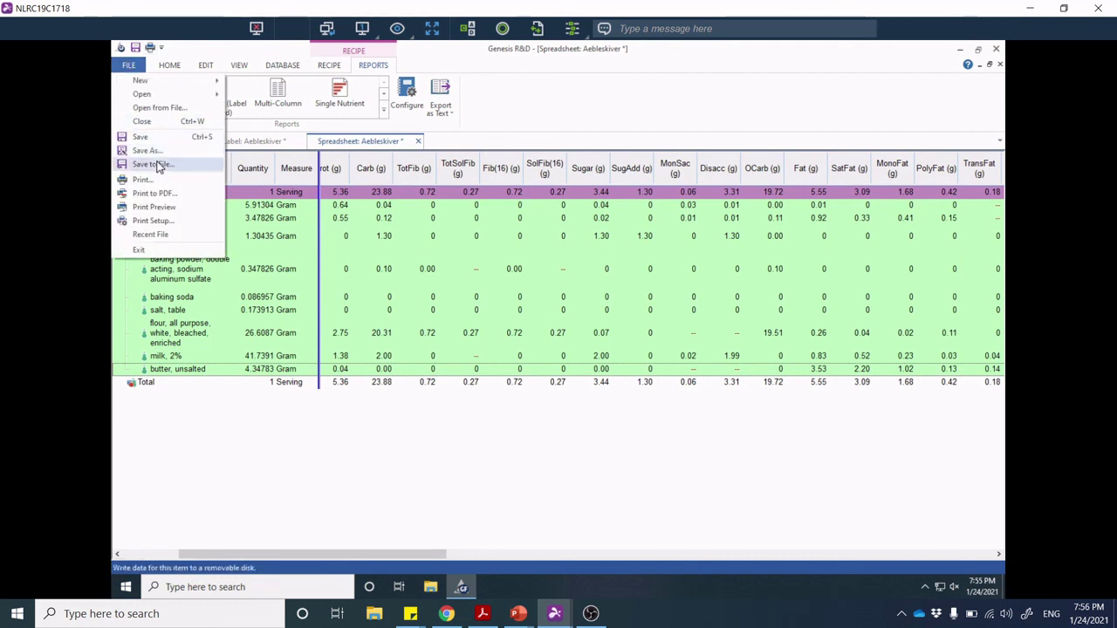
Step: Save the recipe to OneDrive as the ESHA data file 'Aebleskiver' (*.exl)
left_click(154, 165)
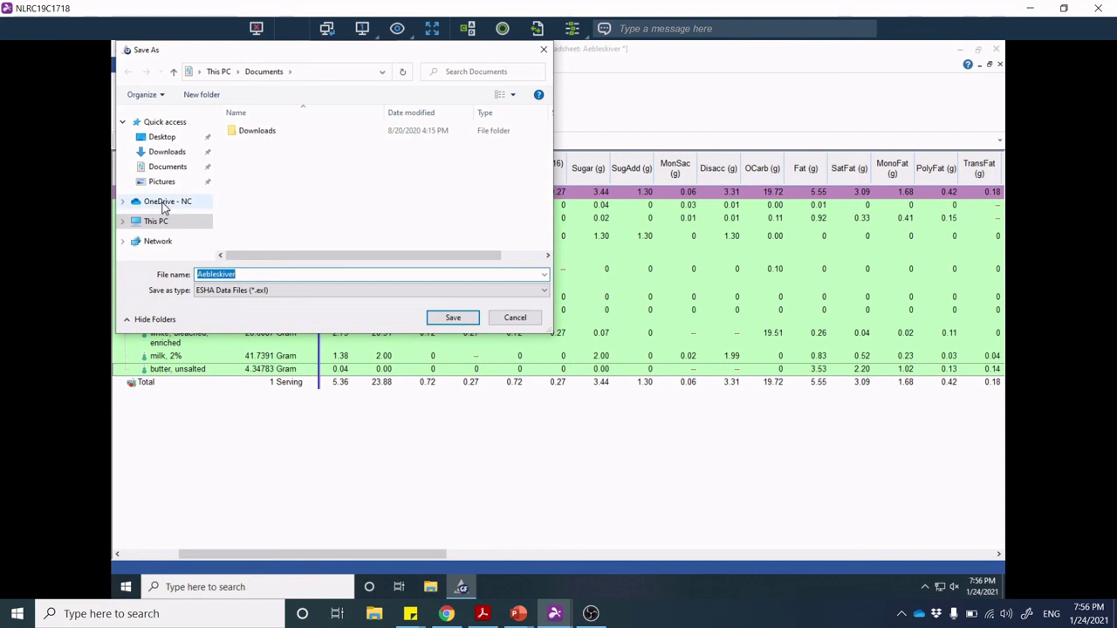
left_click(162, 203)
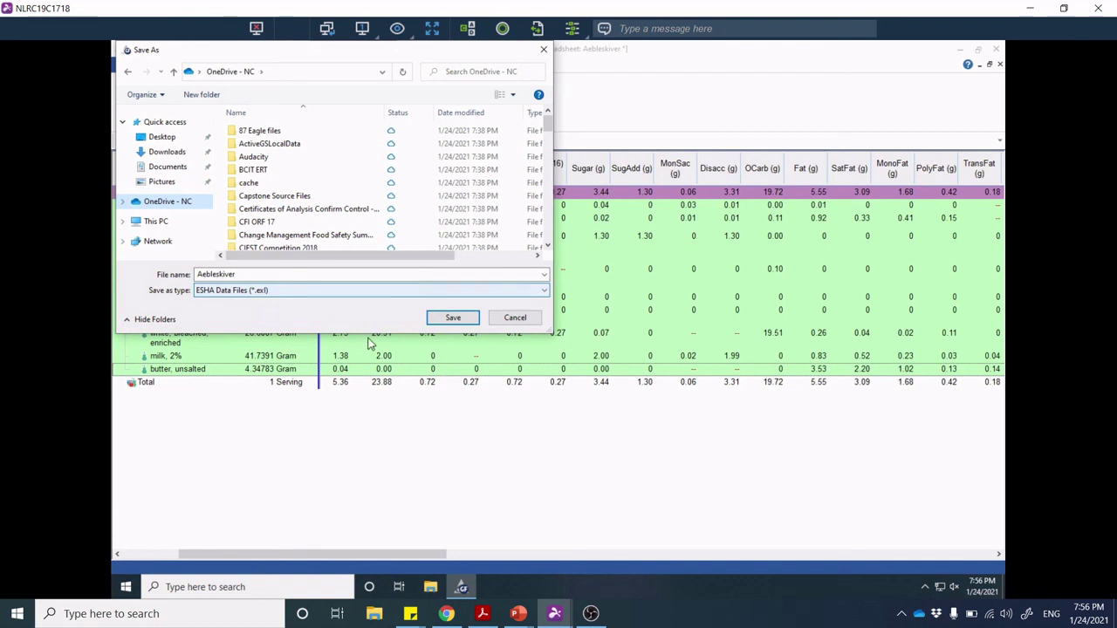
left_click(514, 319)
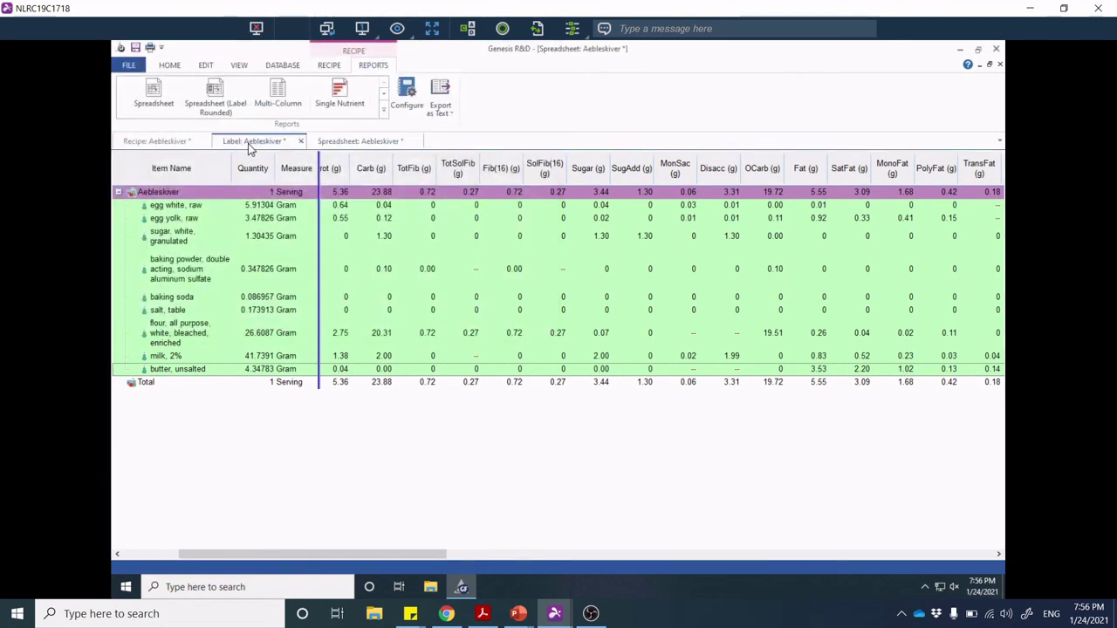
Step: Print the Aebleskiver label to PDF 'Label- Aebleskiver' in OneDrive, then disconnect the remote session
left_click(249, 143)
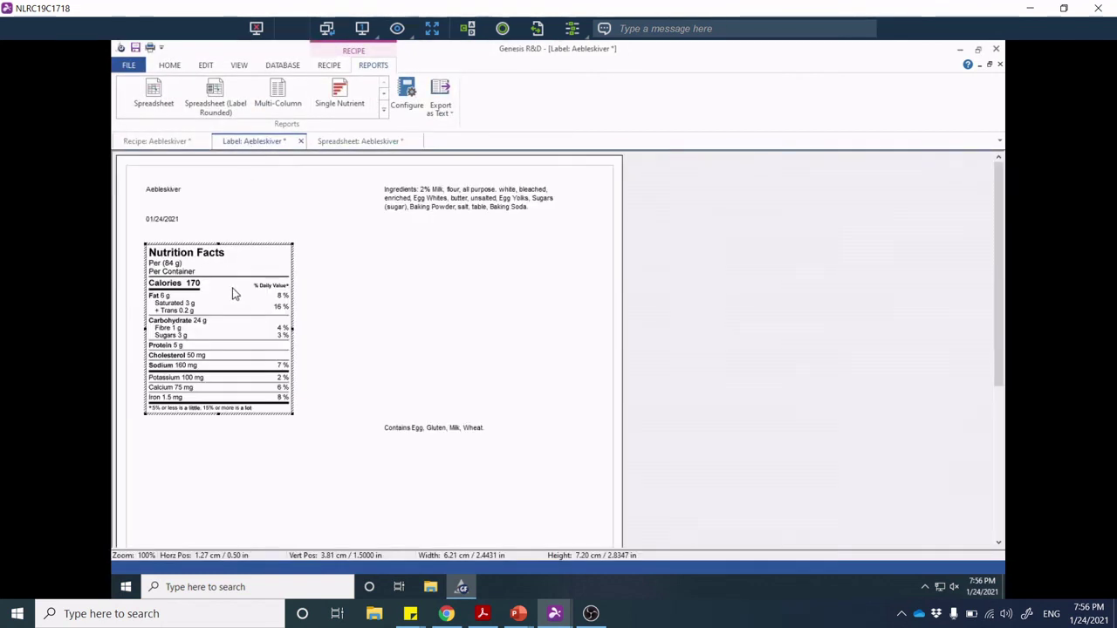
left_click(128, 65)
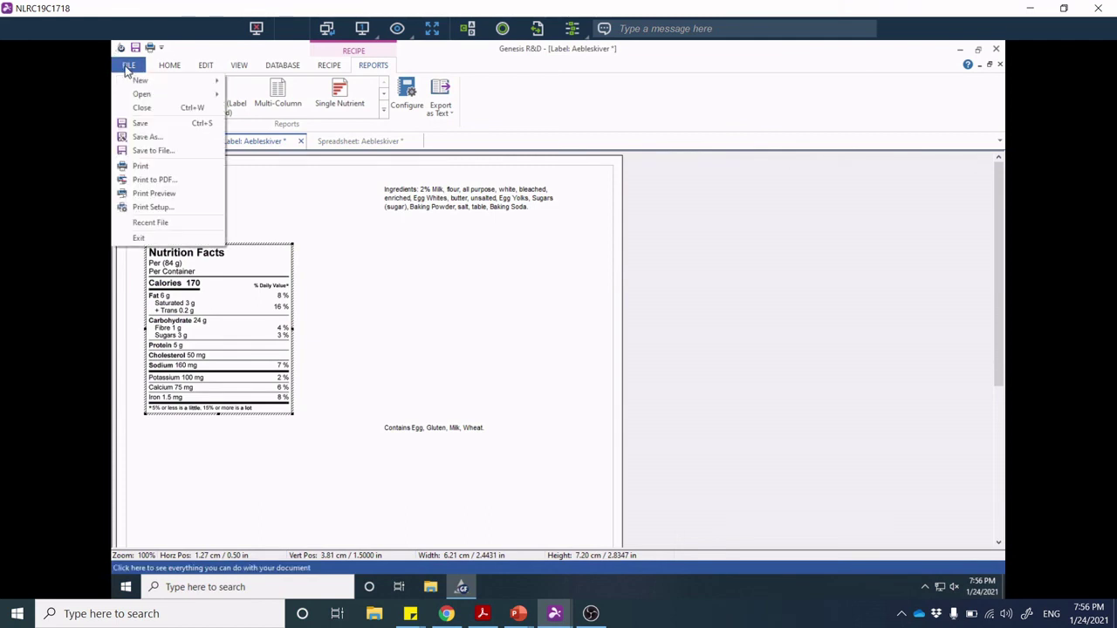
left_click(159, 181)
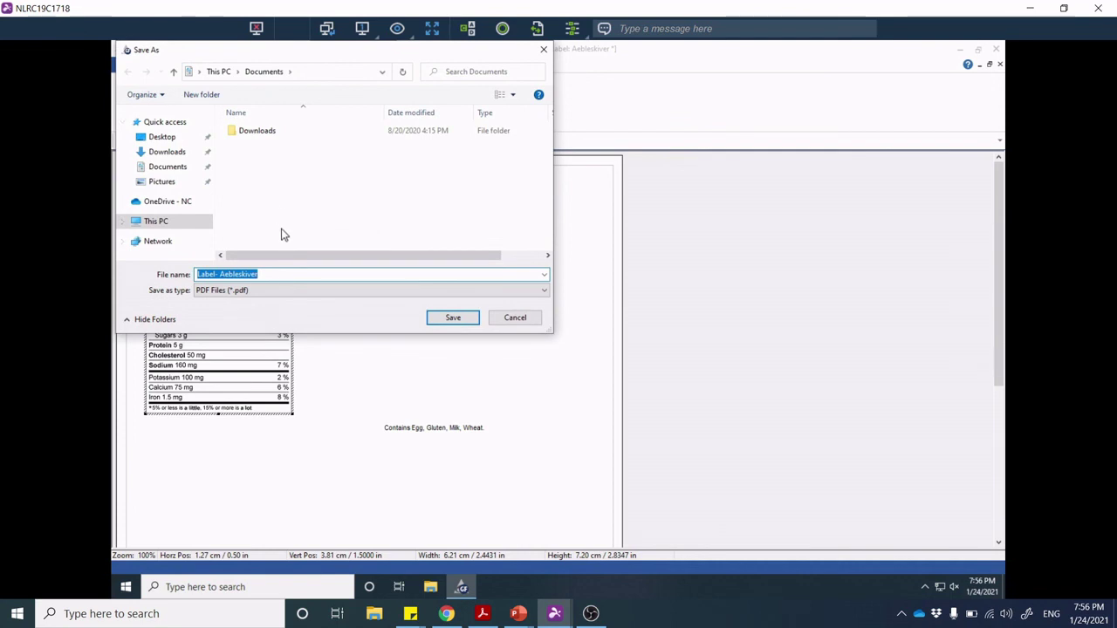
left_click(165, 202)
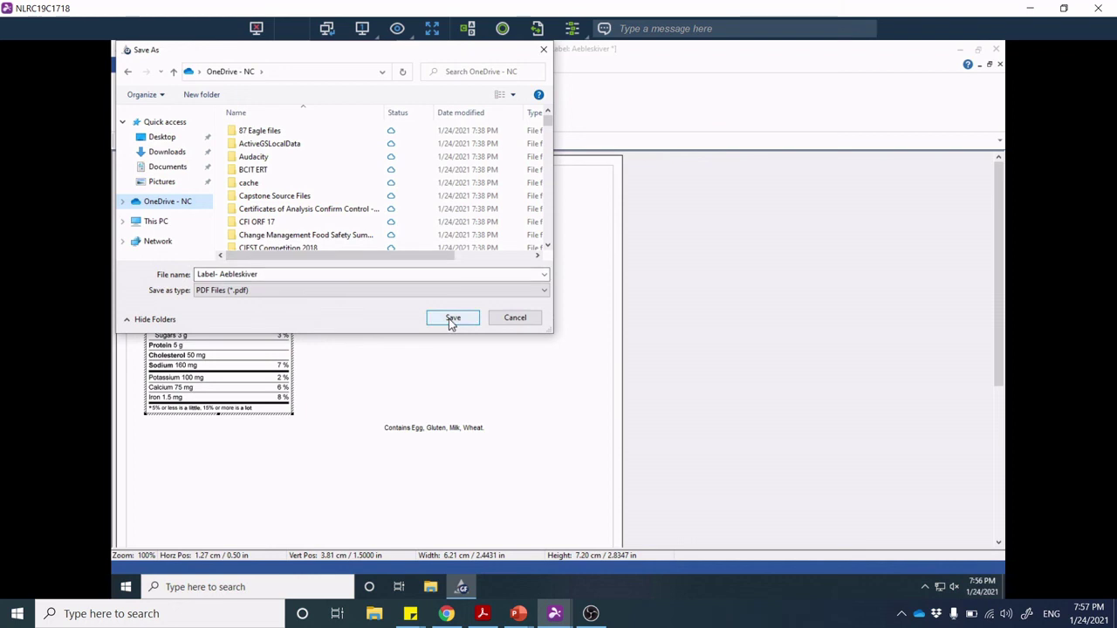
left_click(452, 318)
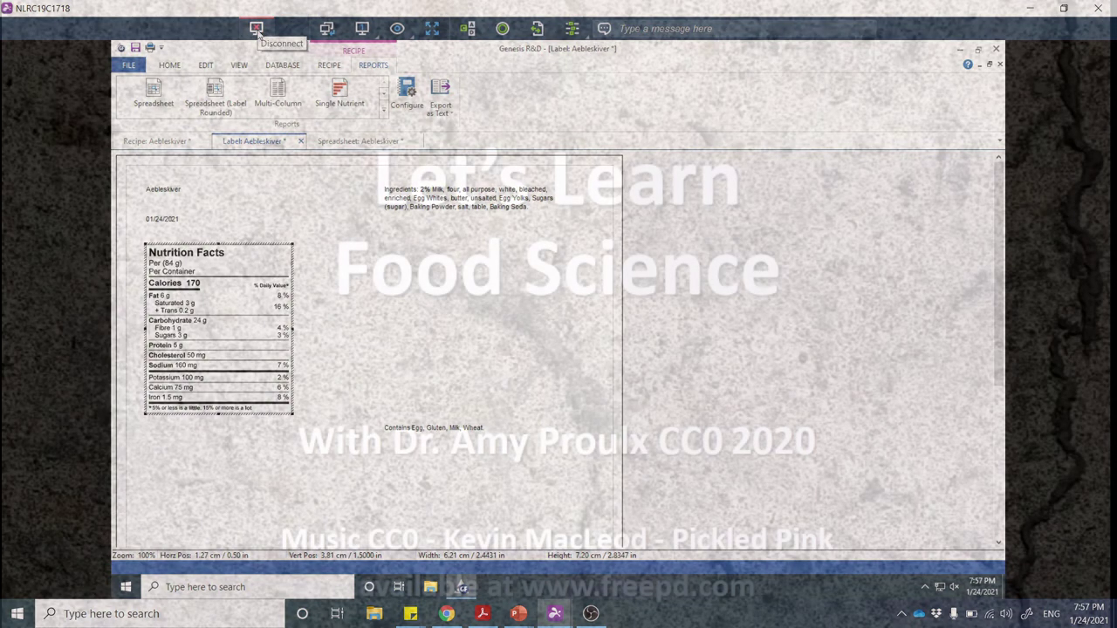
left_click(256, 30)
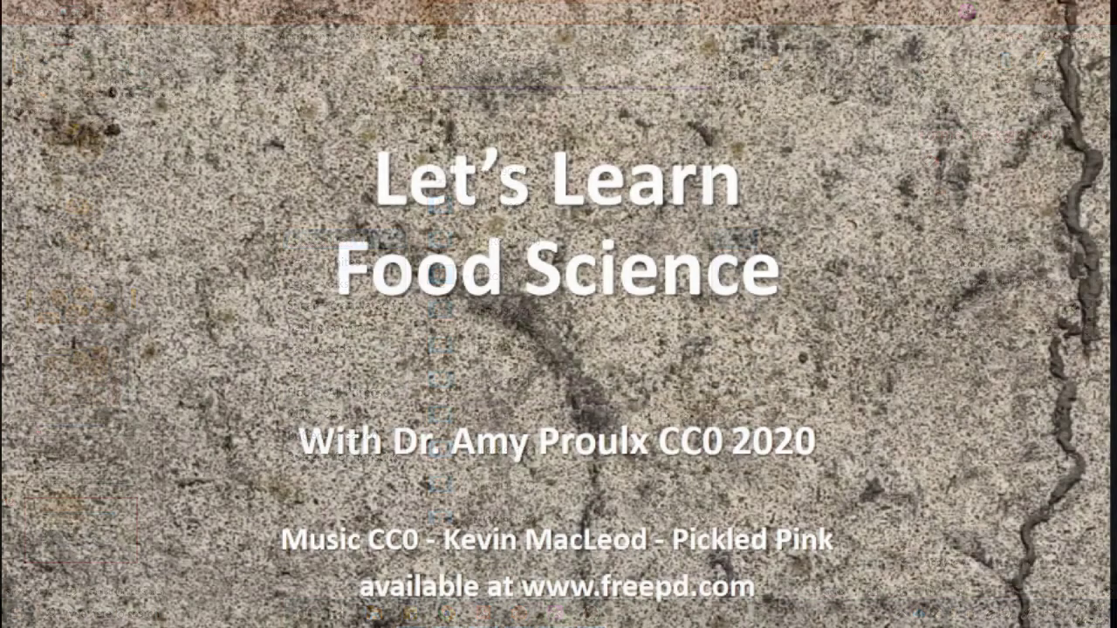